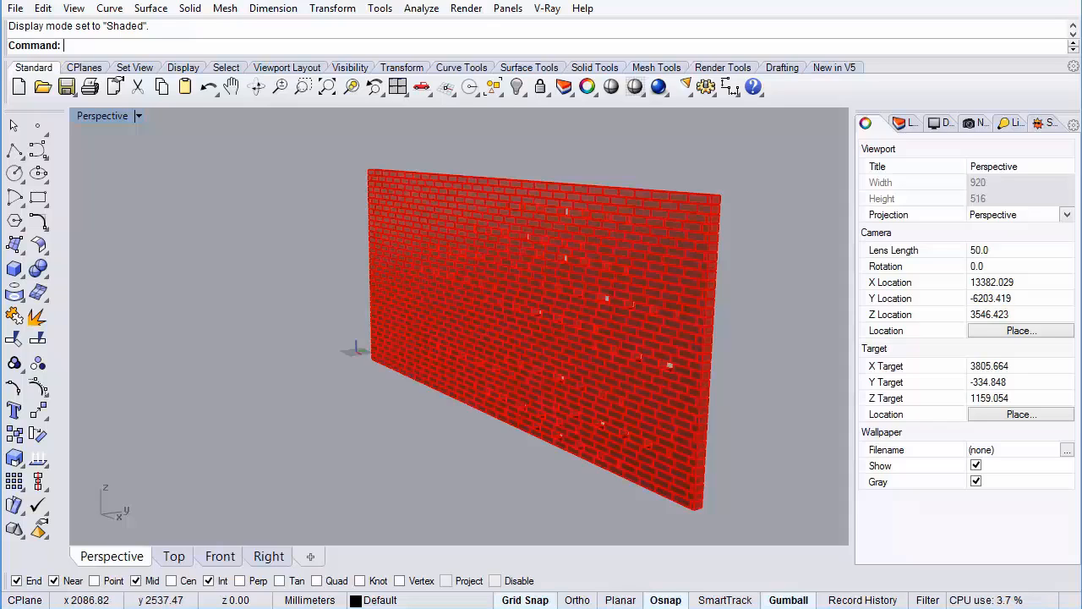
# Set the Perspective camera's lens length to 30 and frame the brick wall in the view.
pyautogui.moveTo(555, 401); pyautogui.dragTo(541, 398, button='right')
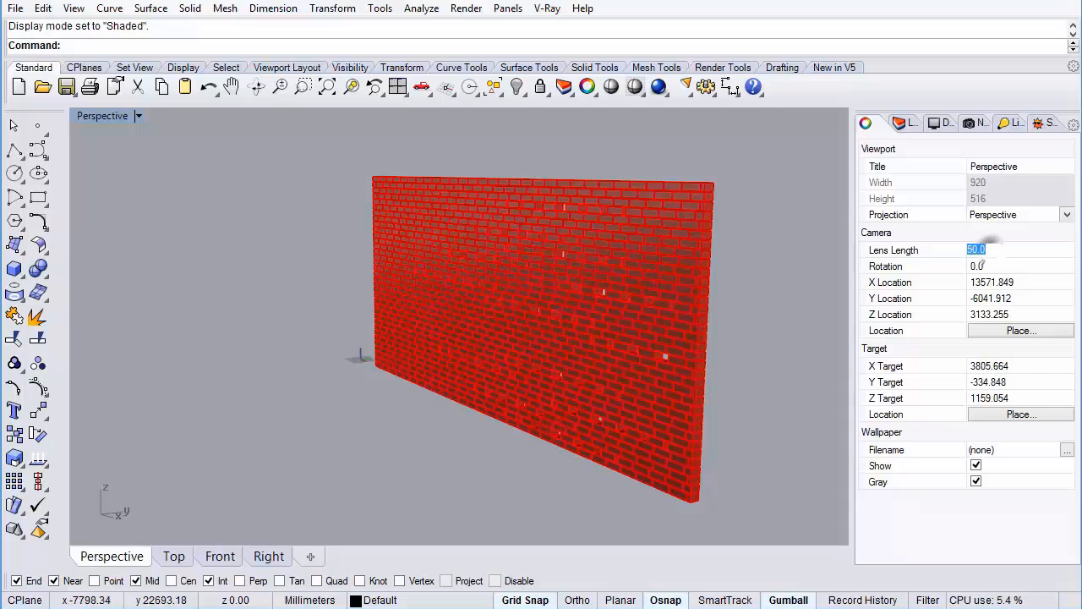
pyautogui.press('Return')
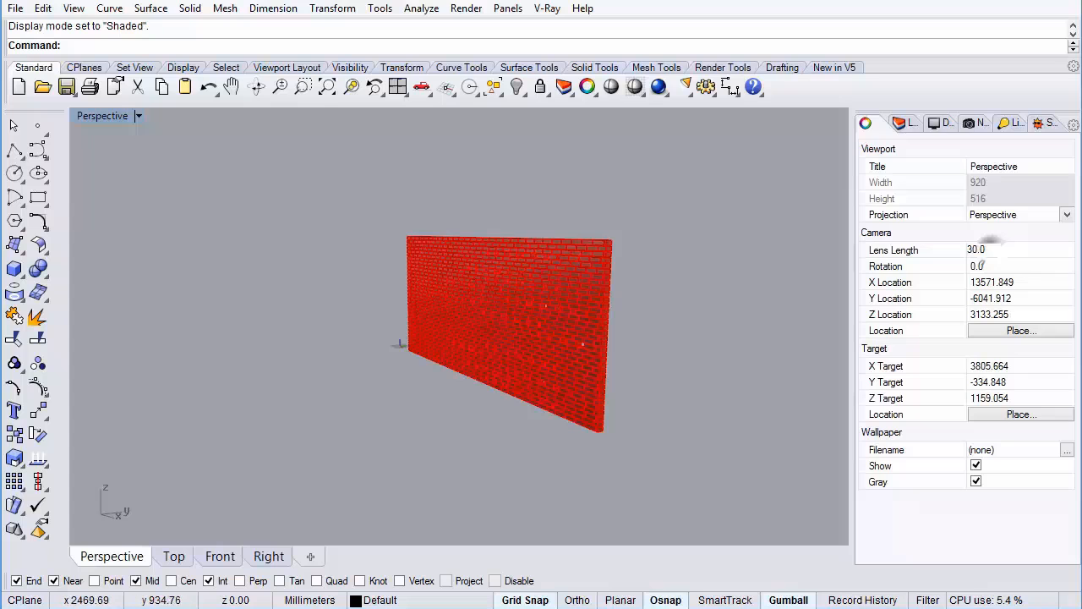
pyautogui.moveTo(513, 376); pyautogui.dragTo(505, 343, button='right')
pyautogui.scroll(6, 495, 361)
pyautogui.scroll(-2, 495, 362)
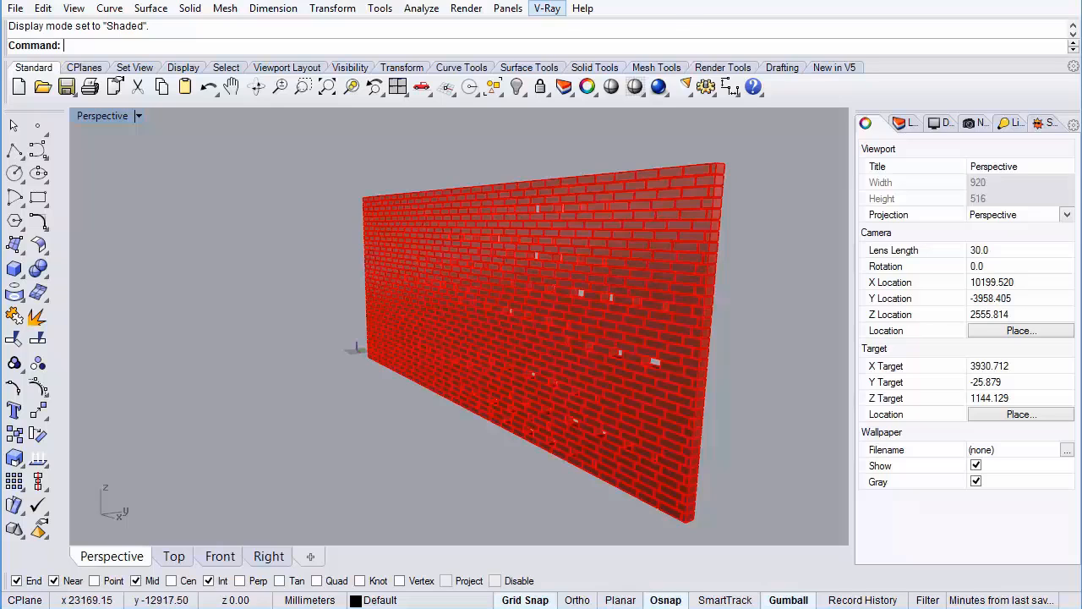
# Render the perspective view of the brick wall, inspect the image, and close the progress and frame buffer windows.
pyautogui.click(547, 7)
pyautogui.click(547, 8)
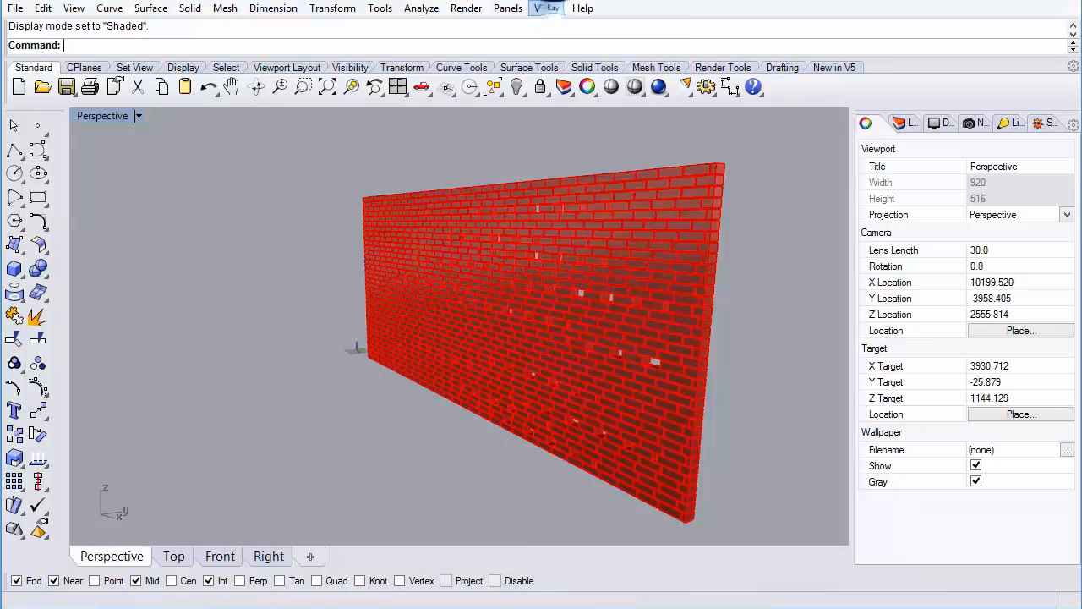
pyautogui.click(466, 8)
pyautogui.click(490, 65)
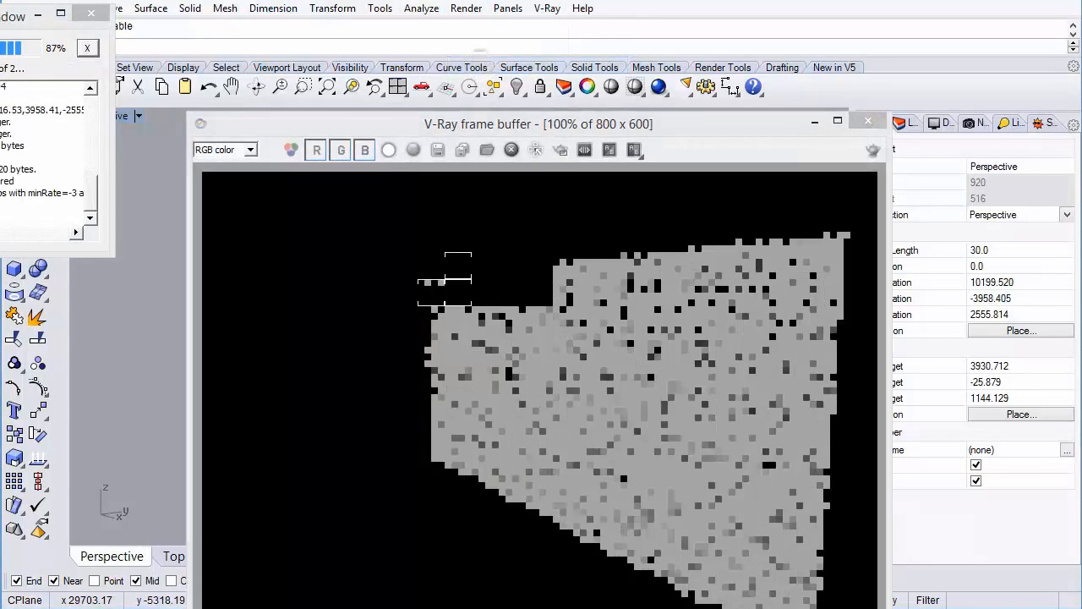
pyautogui.moveTo(538, 123); pyautogui.dragTo(487, 12)
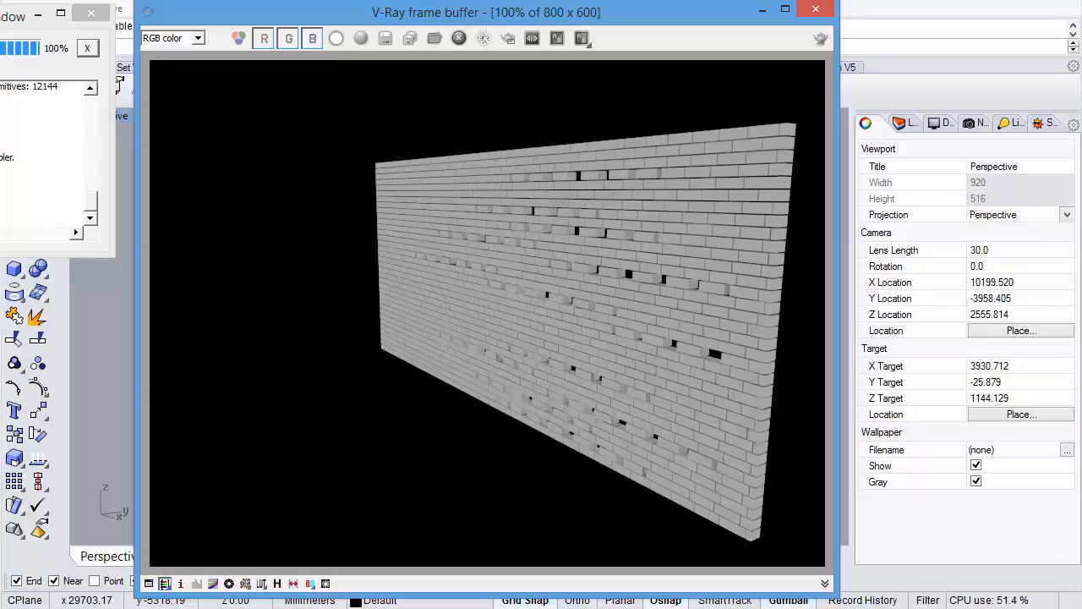
pyautogui.moveTo(12, 16); pyautogui.dragTo(156, 24)
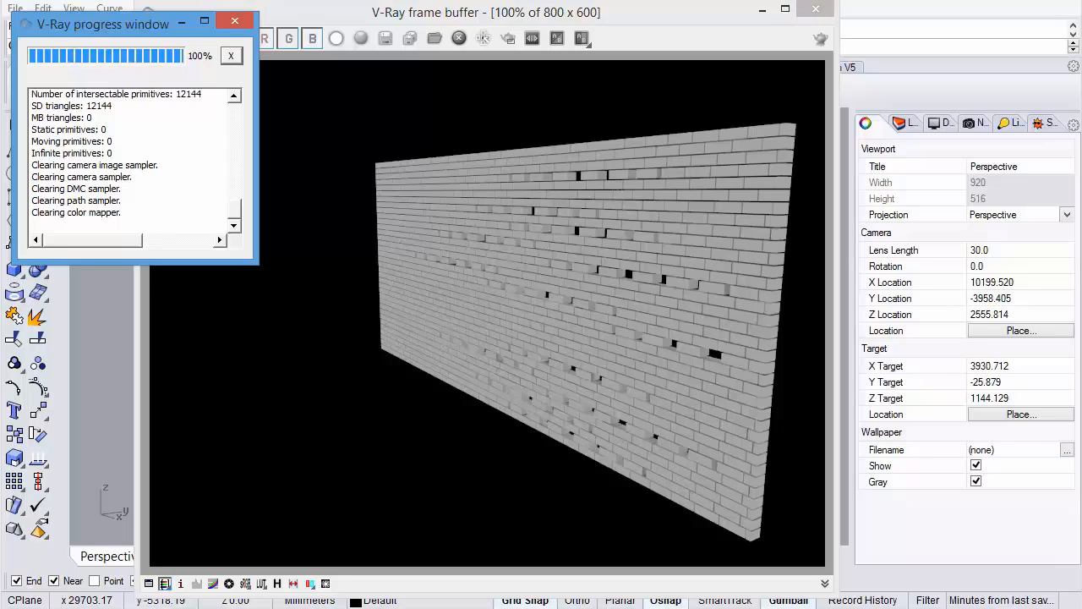
pyautogui.click(234, 20)
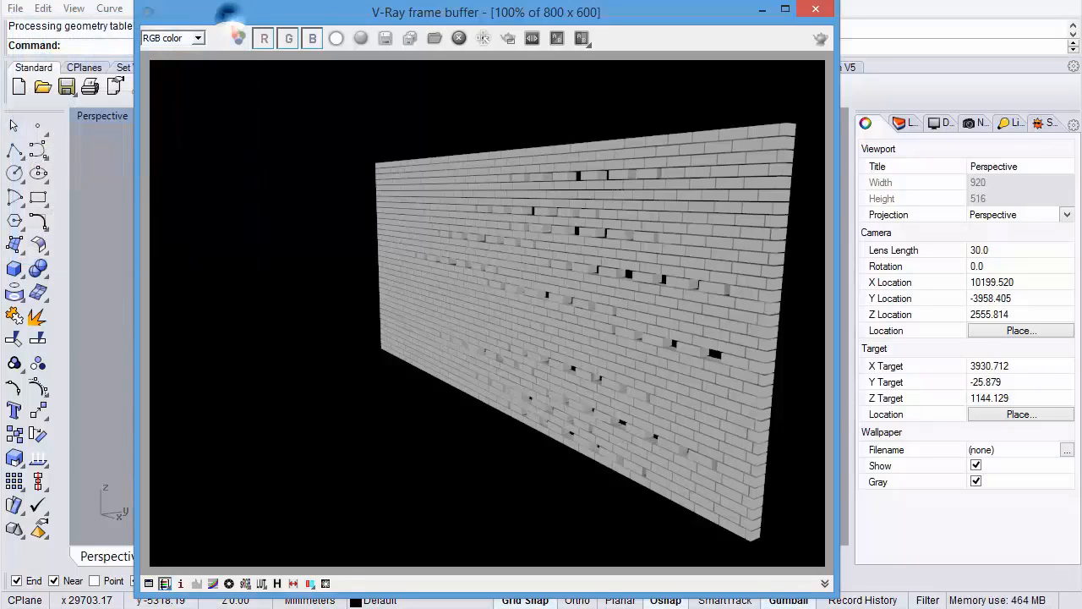
pyautogui.click(814, 9)
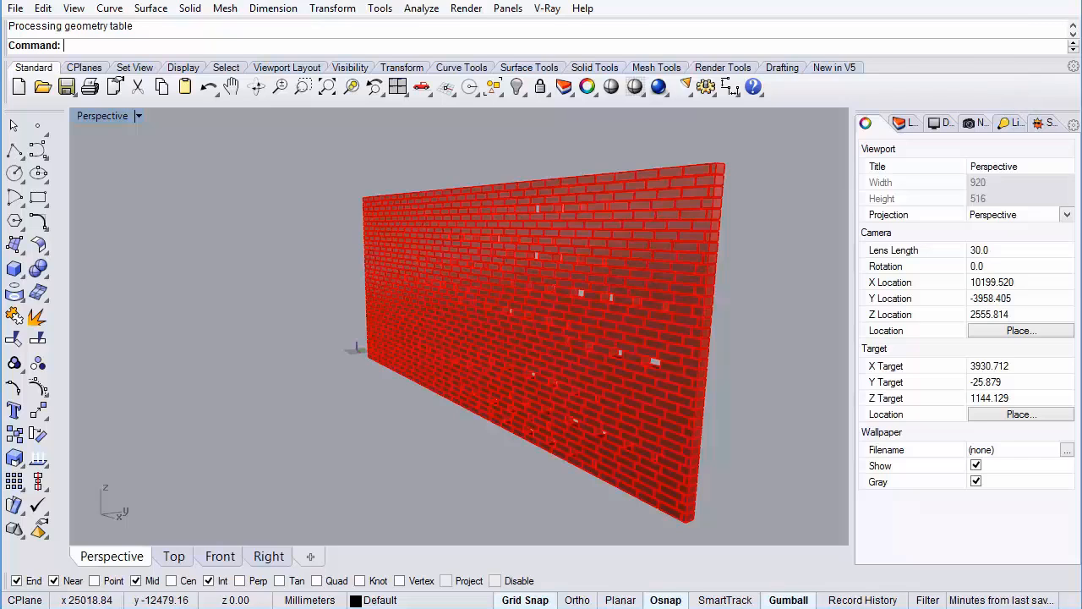
# Choose V-Ray for Rhino as the current renderer.
pyautogui.click(466, 7)
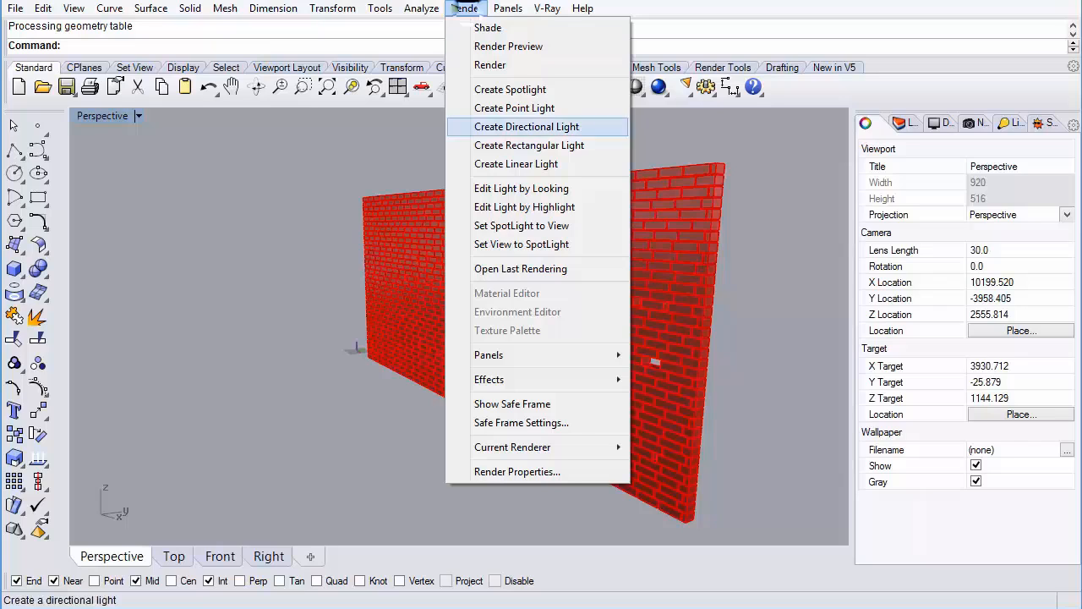
pyautogui.moveTo(507, 380)
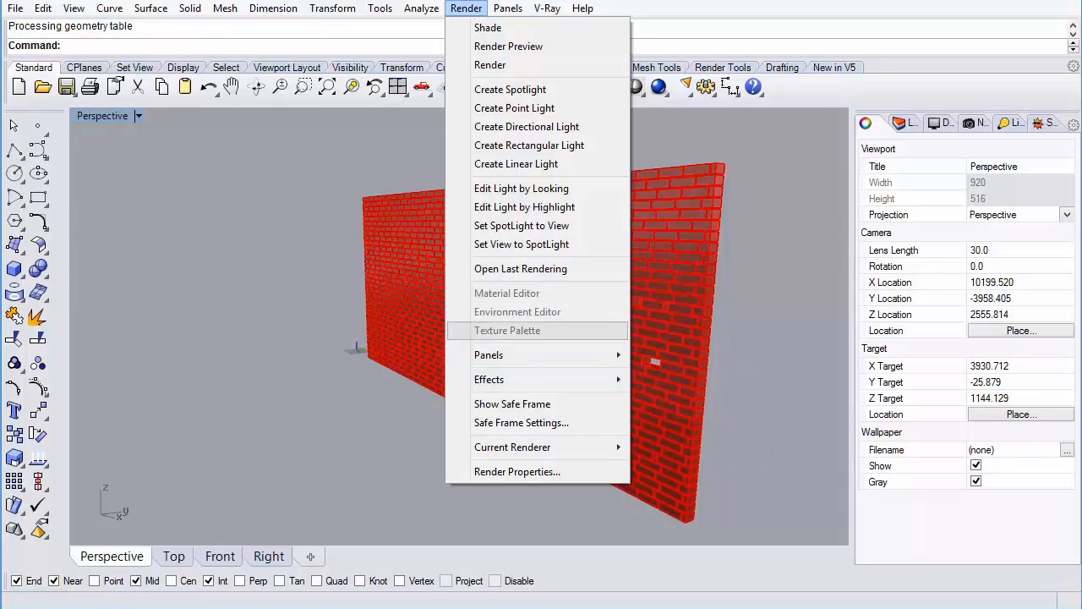
pyautogui.moveTo(512, 447)
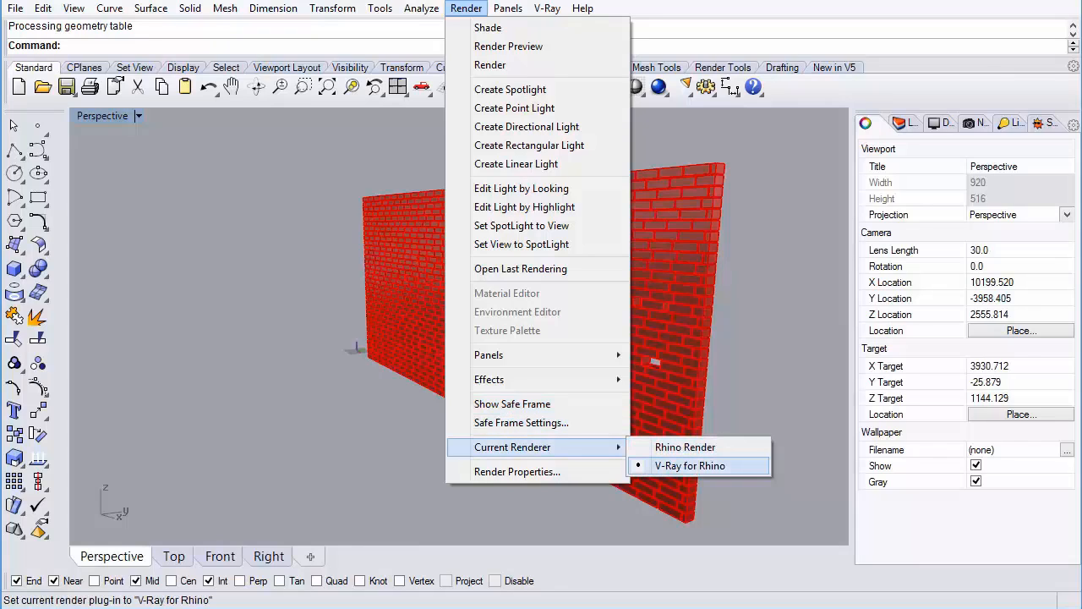
pyautogui.click(690, 466)
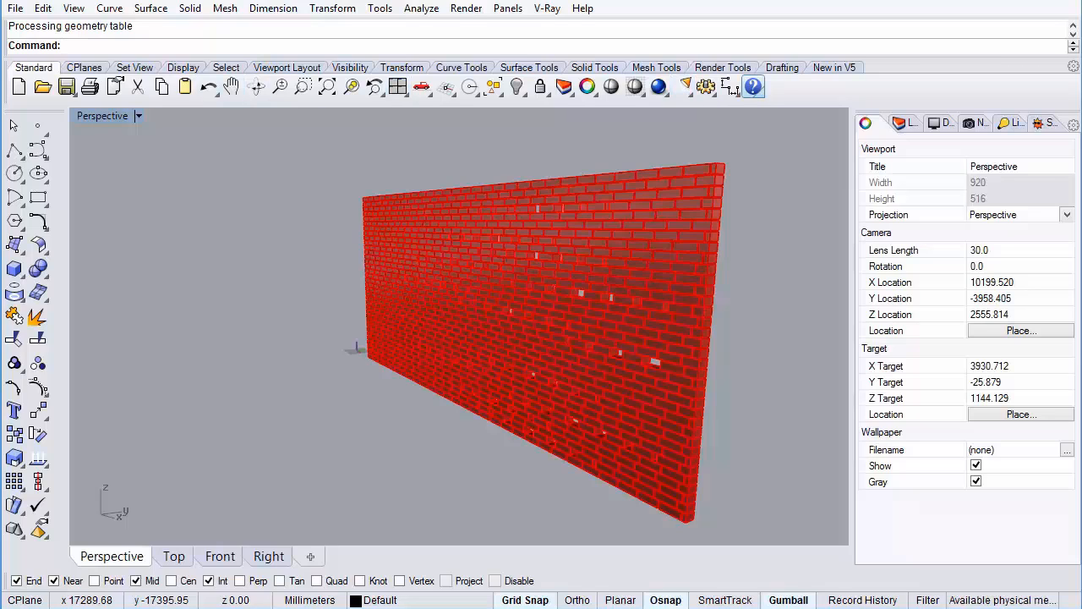
# Show the V-Ray For Rhino toolbar and dock it beside the existing toolbar groups as the active one.
pyautogui.rightClick(826, 71)
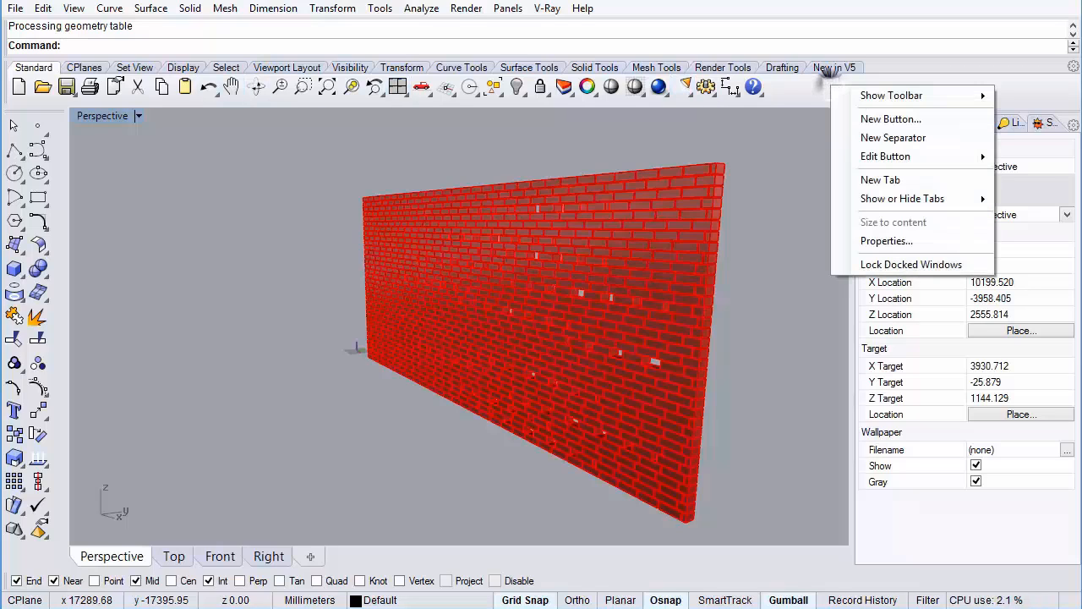
pyautogui.moveTo(892, 95)
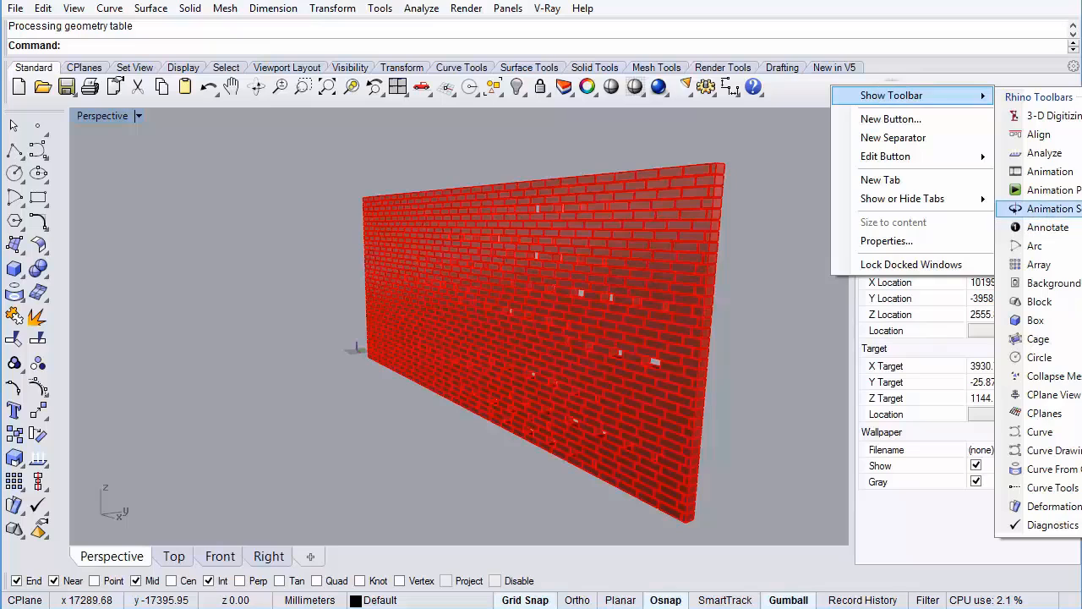
pyautogui.scroll(-10, 1040, 312)
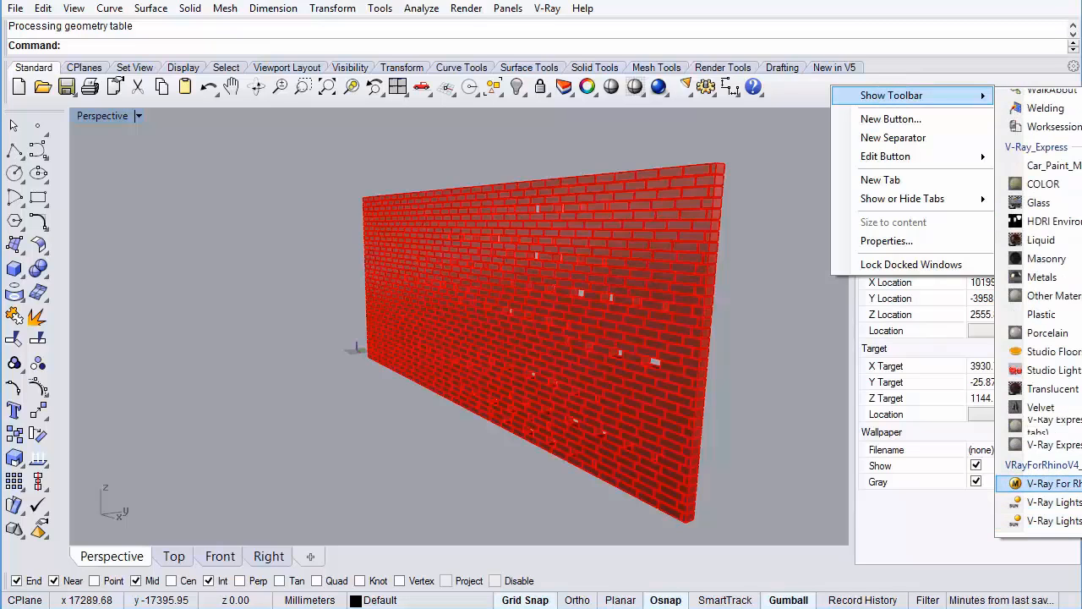
pyautogui.click(1048, 483)
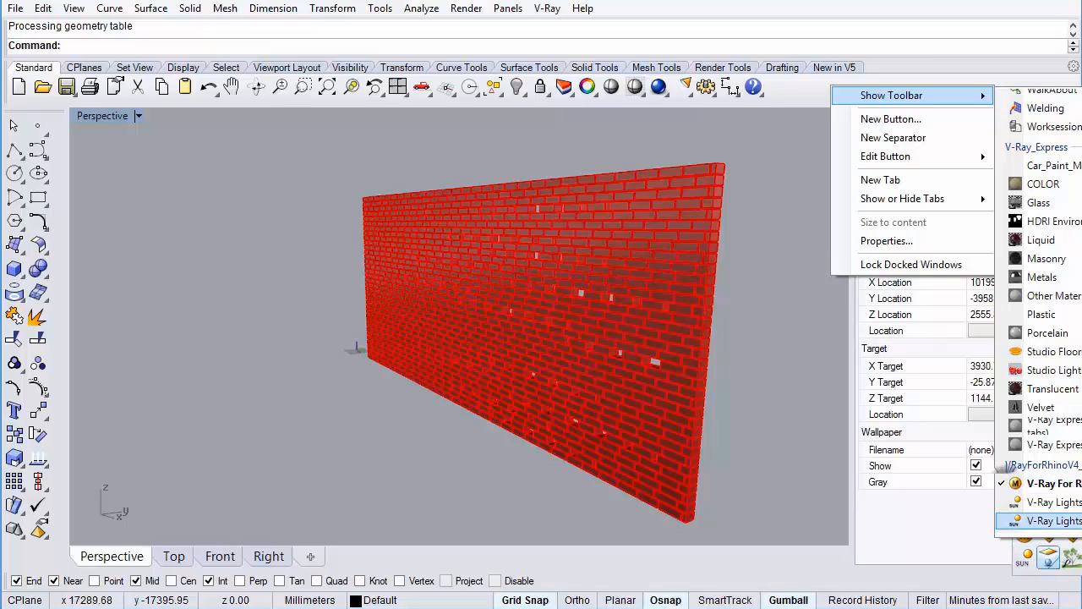
pyautogui.click(791, 213)
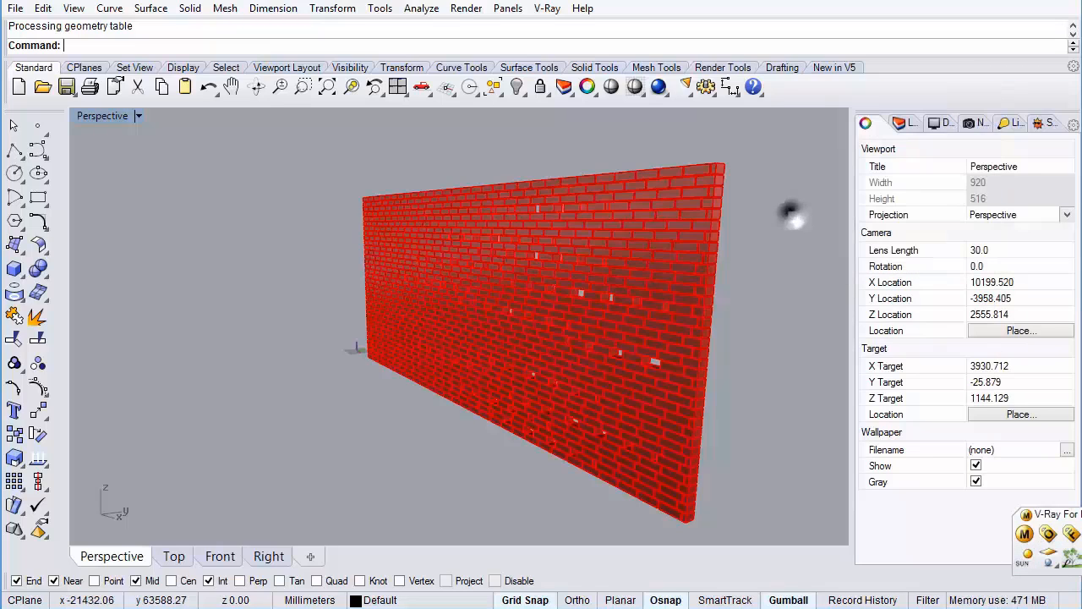
pyautogui.moveTo(1056, 513); pyautogui.dragTo(857, 68)
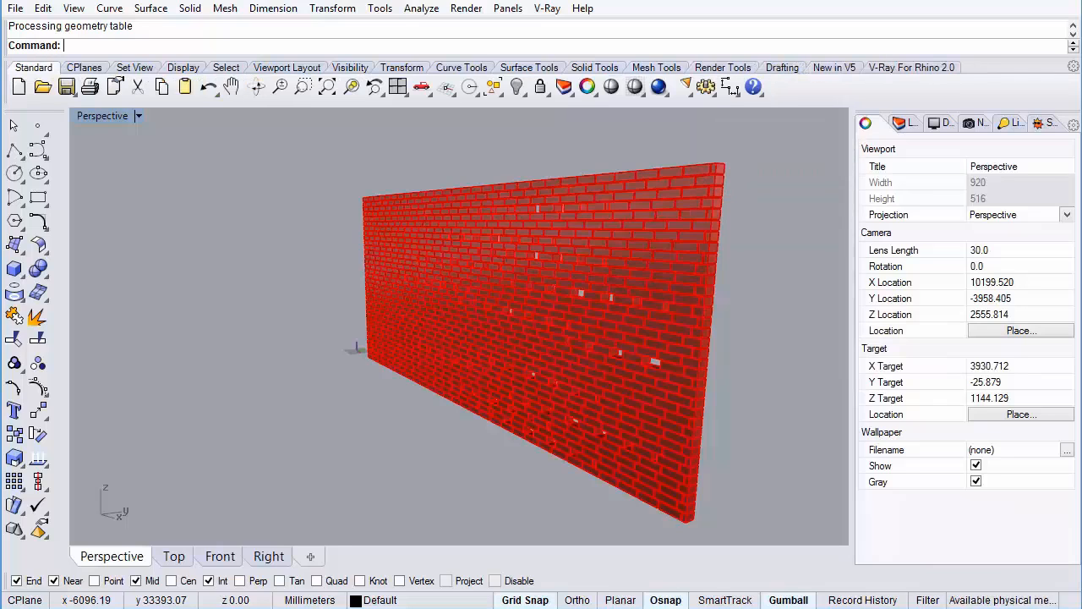
pyautogui.click(896, 66)
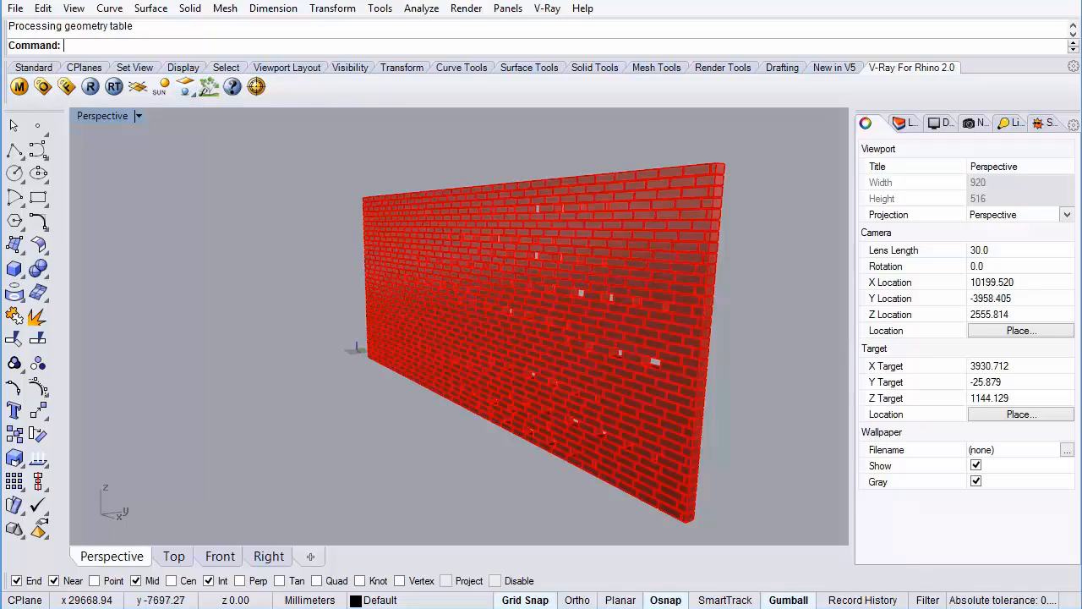
# Add a V-Ray infinite ground plane beneath the brick wall.
pyautogui.click(137, 86)
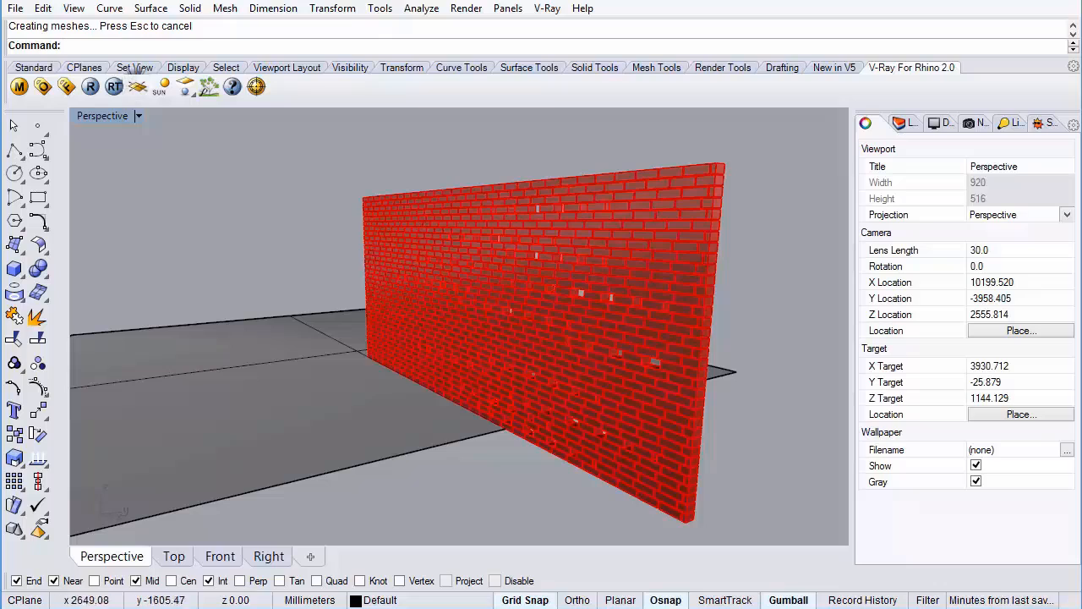
pyautogui.moveTo(311, 392)
pyautogui.mouseDown(button='right')
pyautogui.moveTo(398, 390)
pyautogui.moveTo(427, 376)
pyautogui.moveTo(355, 404)
pyautogui.moveTo(318, 377)
pyautogui.moveTo(316, 387)
pyautogui.moveTo(362, 399)
pyautogui.moveTo(294, 387)
pyautogui.mouseUp(button='right')
pyautogui.scroll(2, 360, 395)
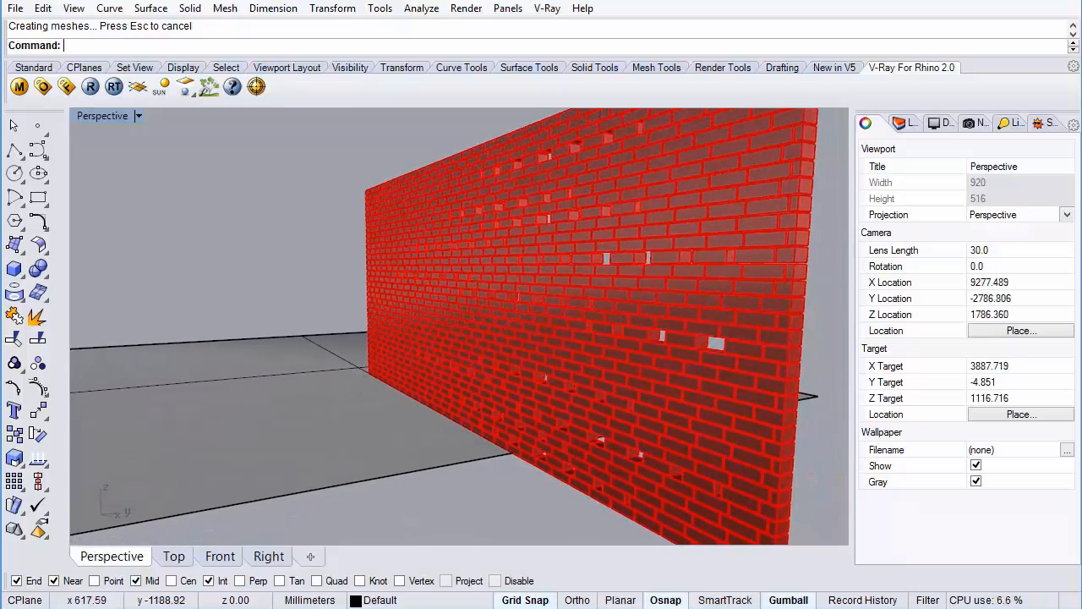
# Render the closer view of the wall with its ground plane and close the render progress window.
pyautogui.click(465, 8)
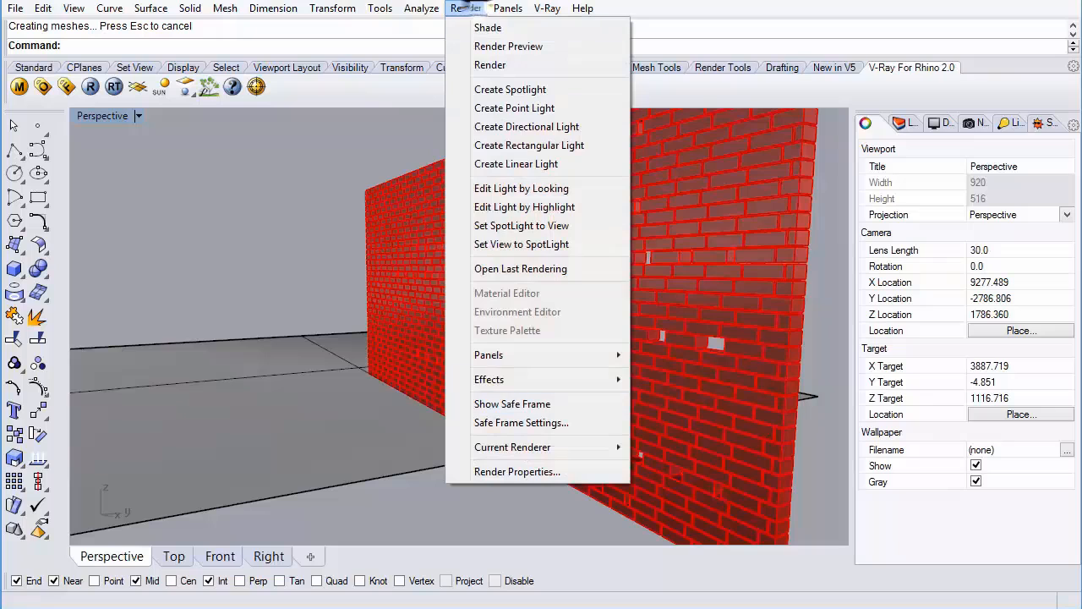
pyautogui.click(485, 64)
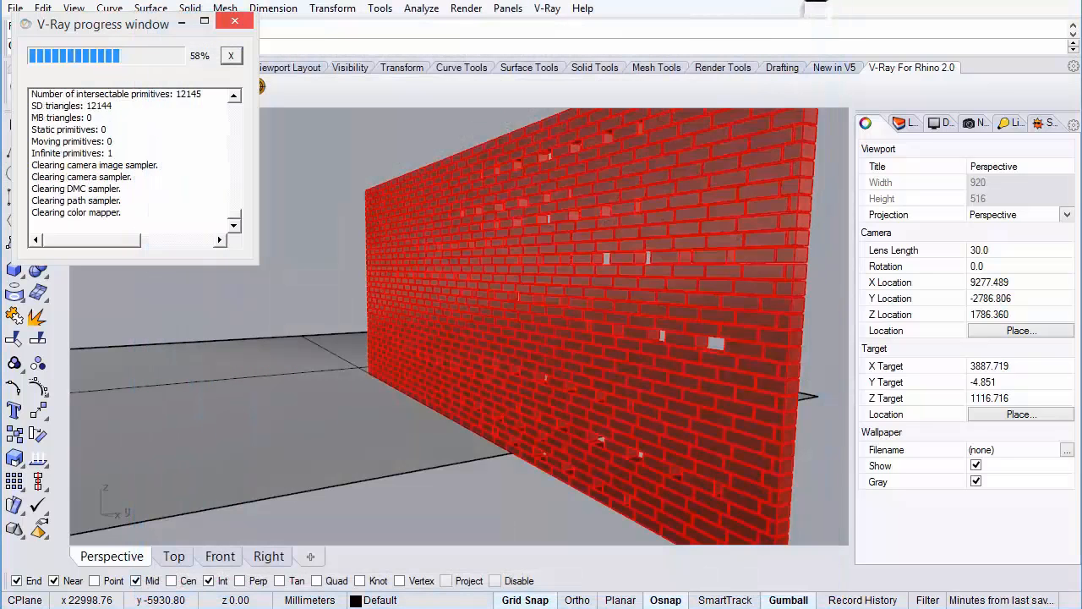
pyautogui.click(234, 20)
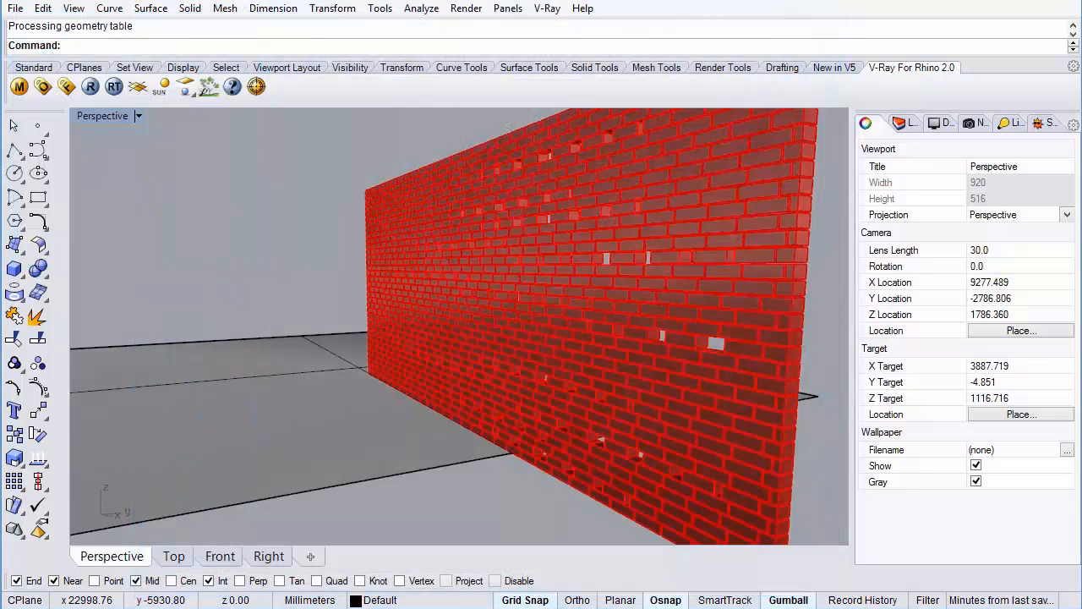
# Review the document's render properties and Rhino's Rendering options, leaving the settings as they are.
pyautogui.click(465, 7)
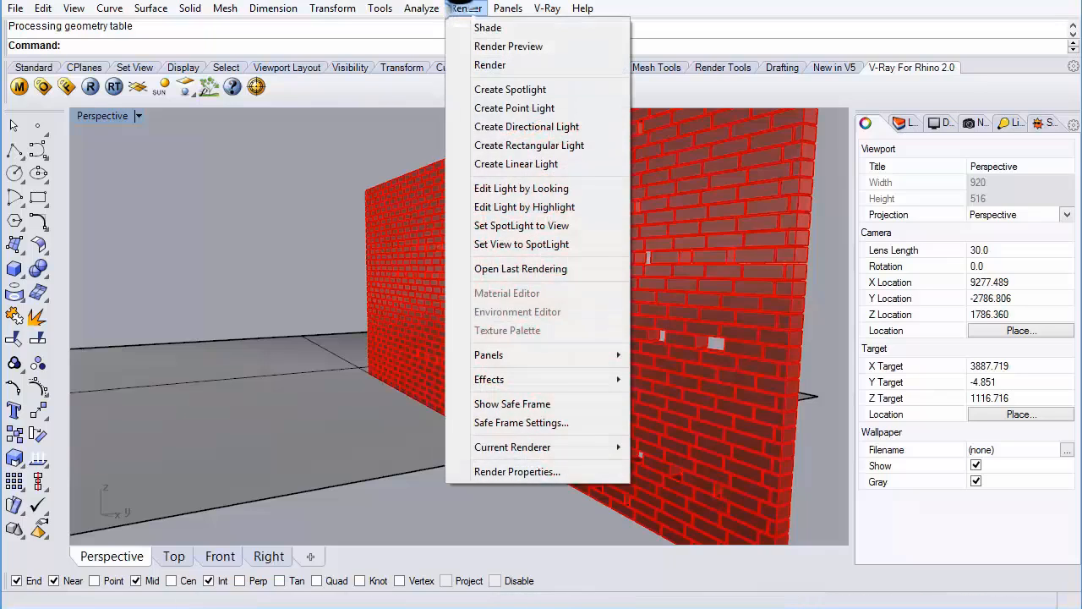
pyautogui.click(507, 470)
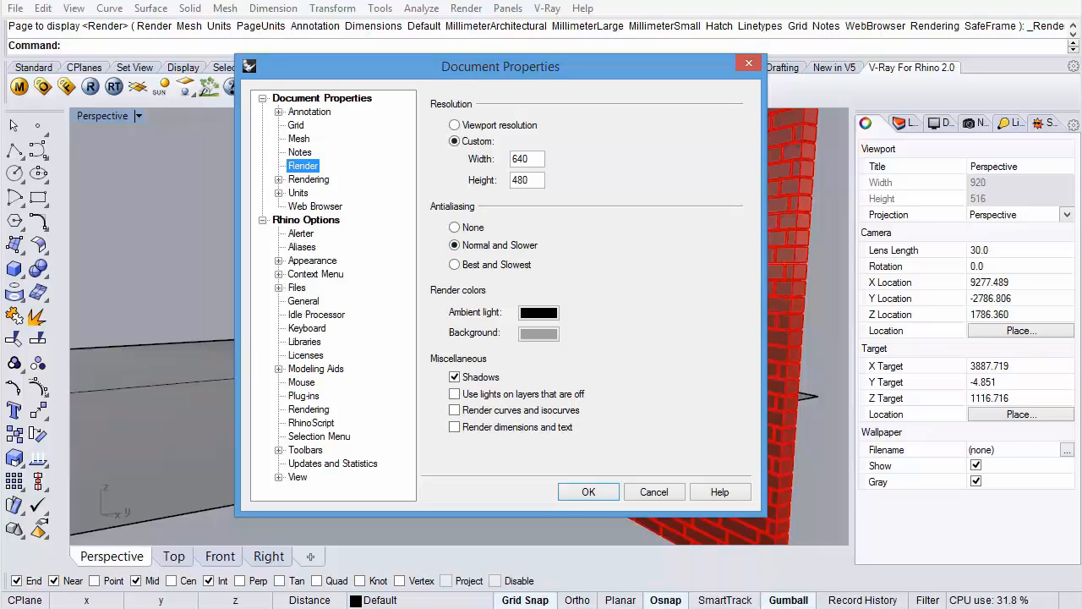
pyautogui.click(308, 409)
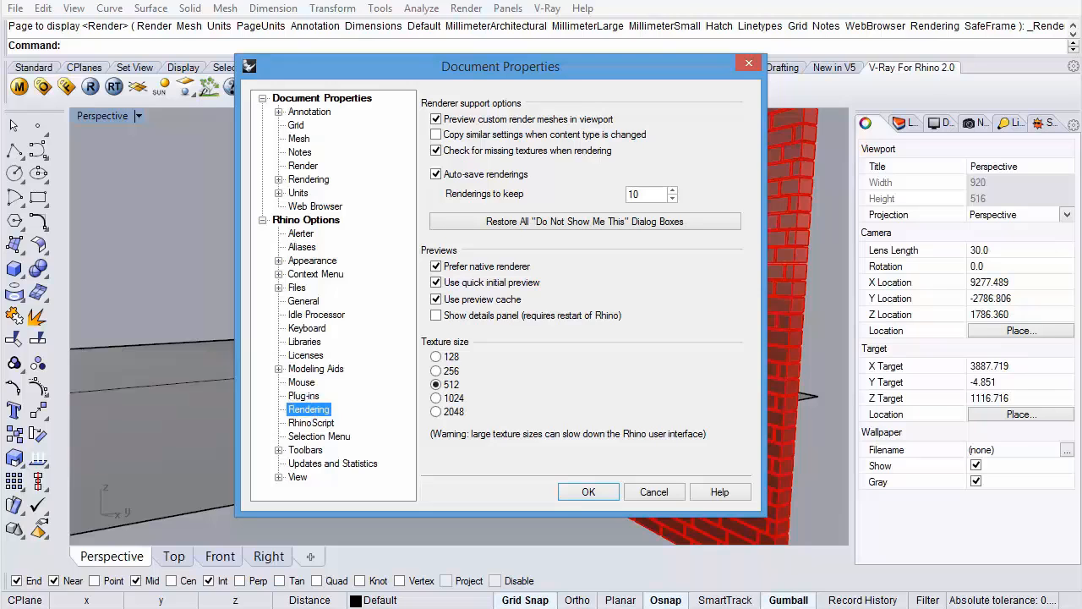
pyautogui.click(653, 491)
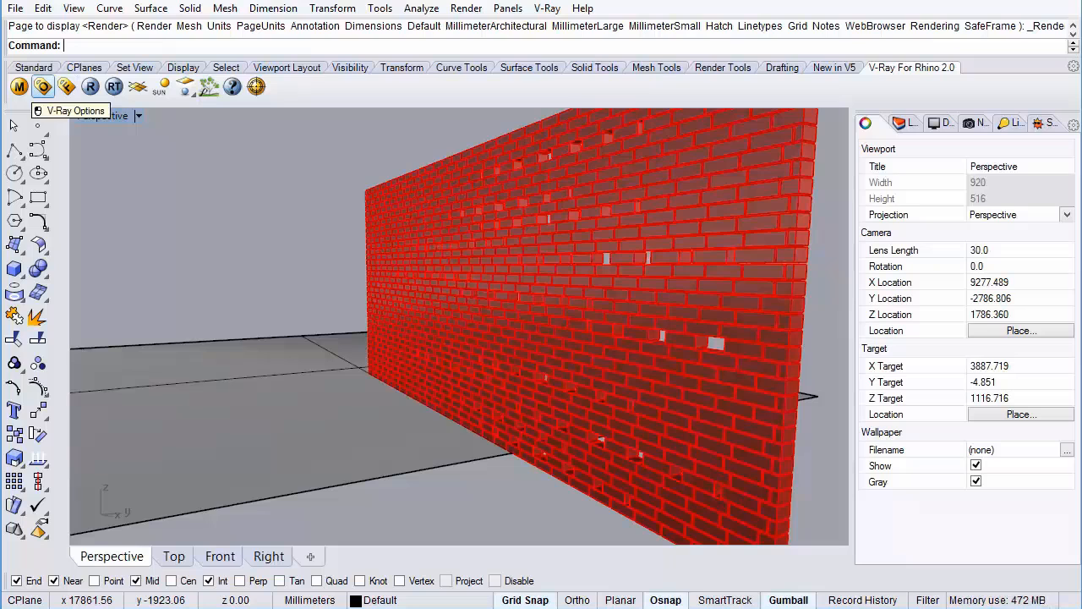
# Set the output size to 640x480 in the V-Ray option editor.
pyautogui.click(42, 86)
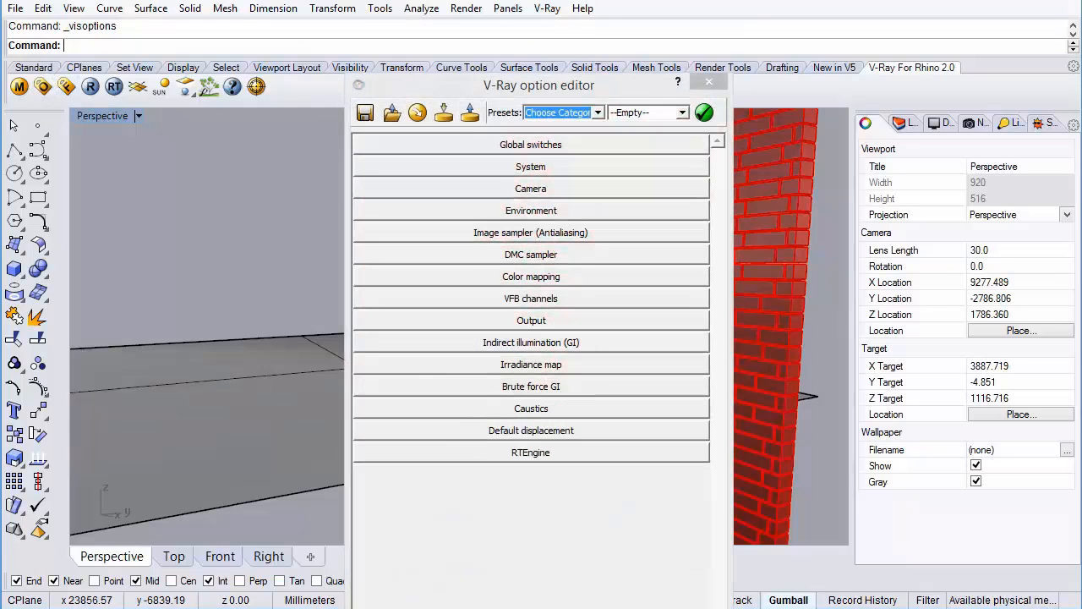
pyautogui.moveTo(483, 89); pyautogui.dragTo(436, 20)
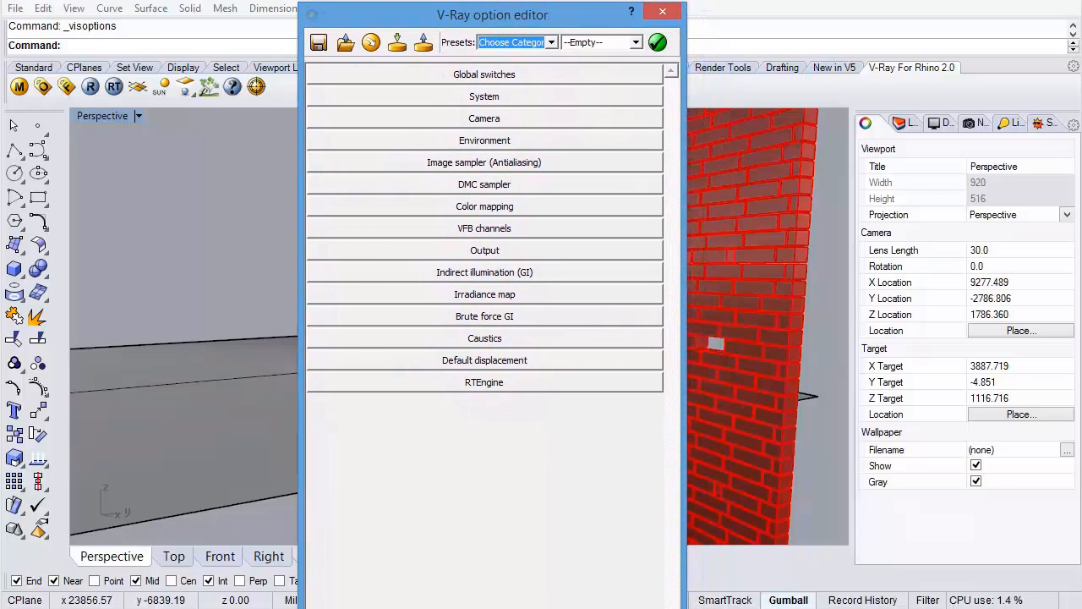
pyautogui.click(473, 249)
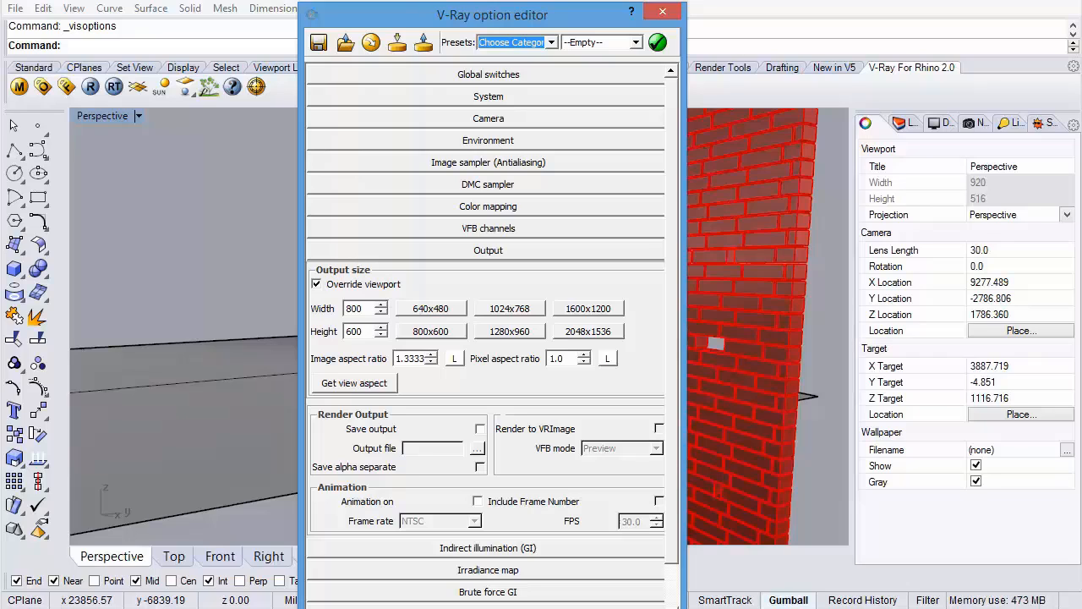
pyautogui.click(431, 309)
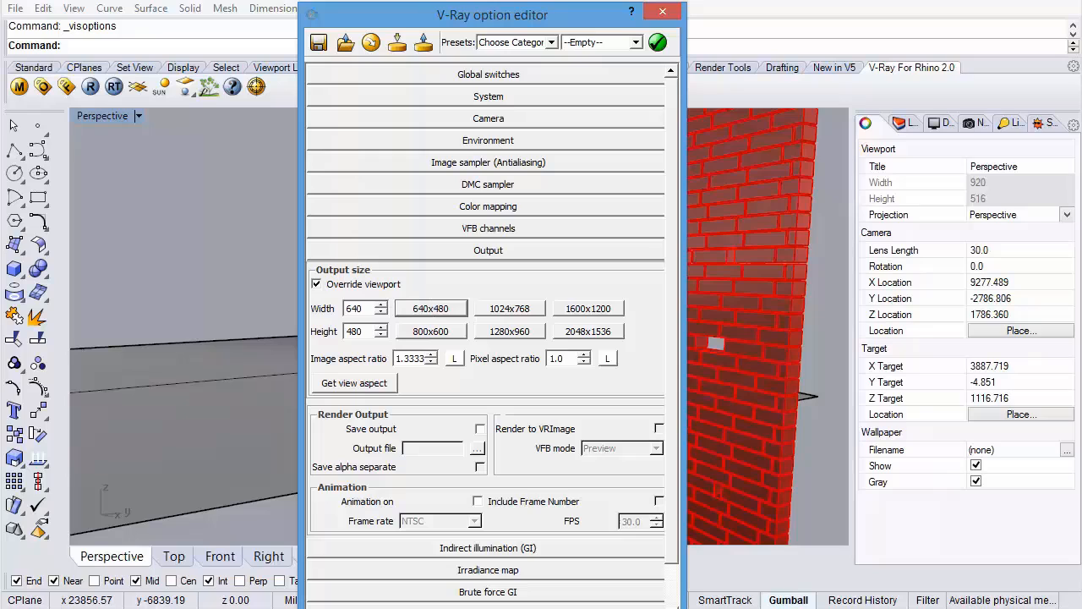
# Lock the image aspect ratio, set the output size to 320 x 240, and close the V-Ray option editor.
pyautogui.click(454, 358)
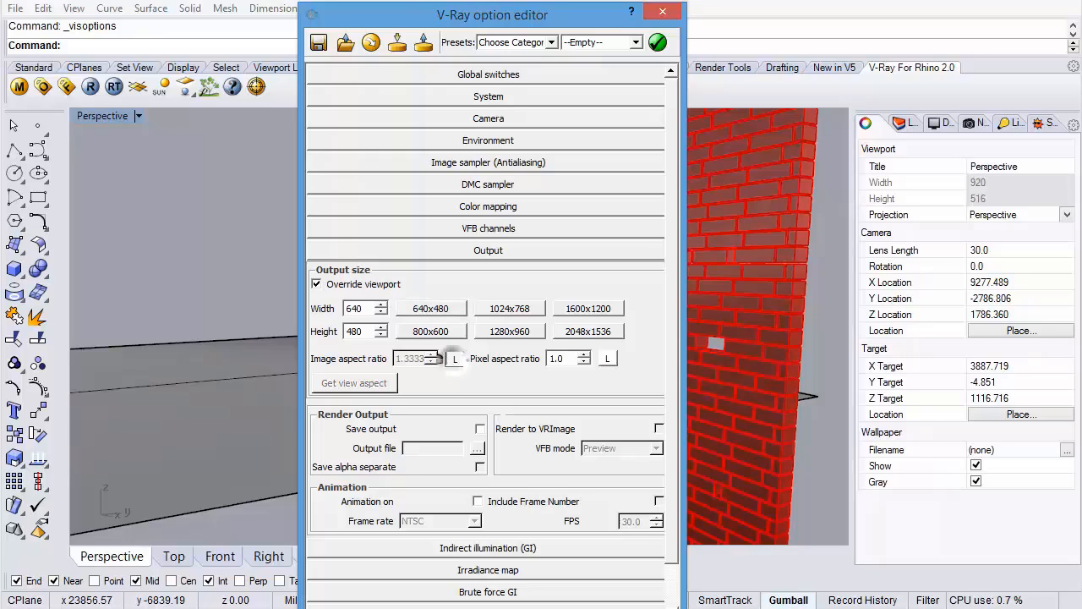
pyautogui.doubleClick(353, 309)
pyautogui.write('320')
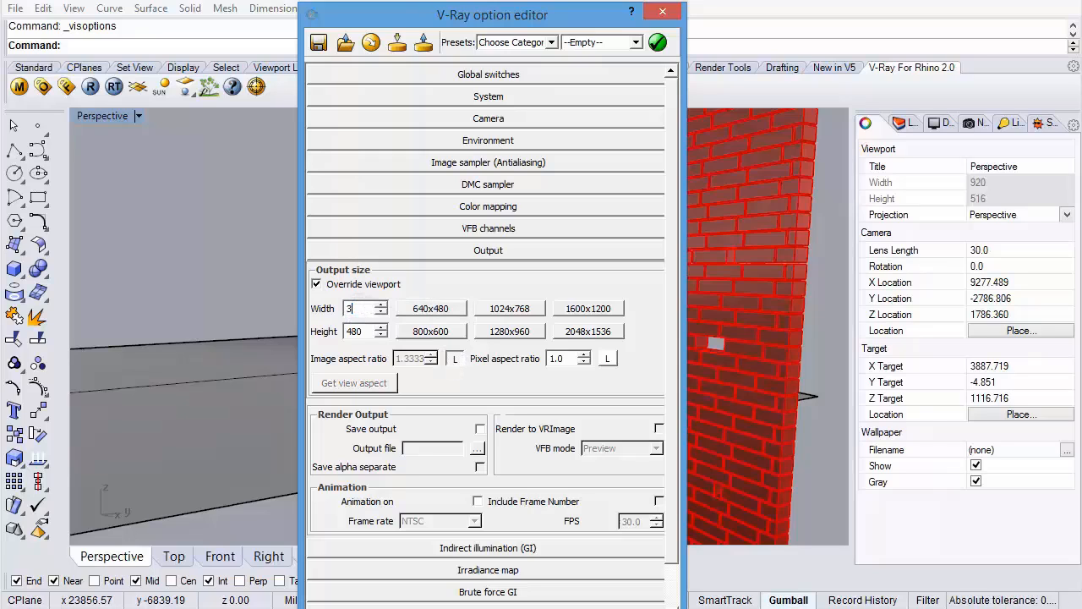
pyautogui.doubleClick(354, 331)
pyautogui.write('24')
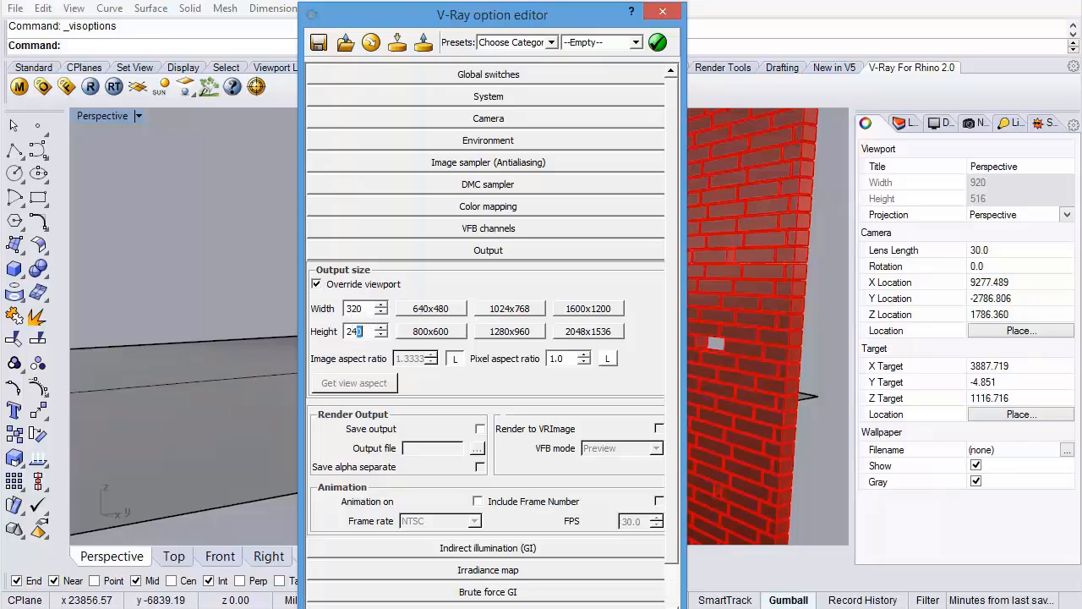
pyautogui.click(661, 11)
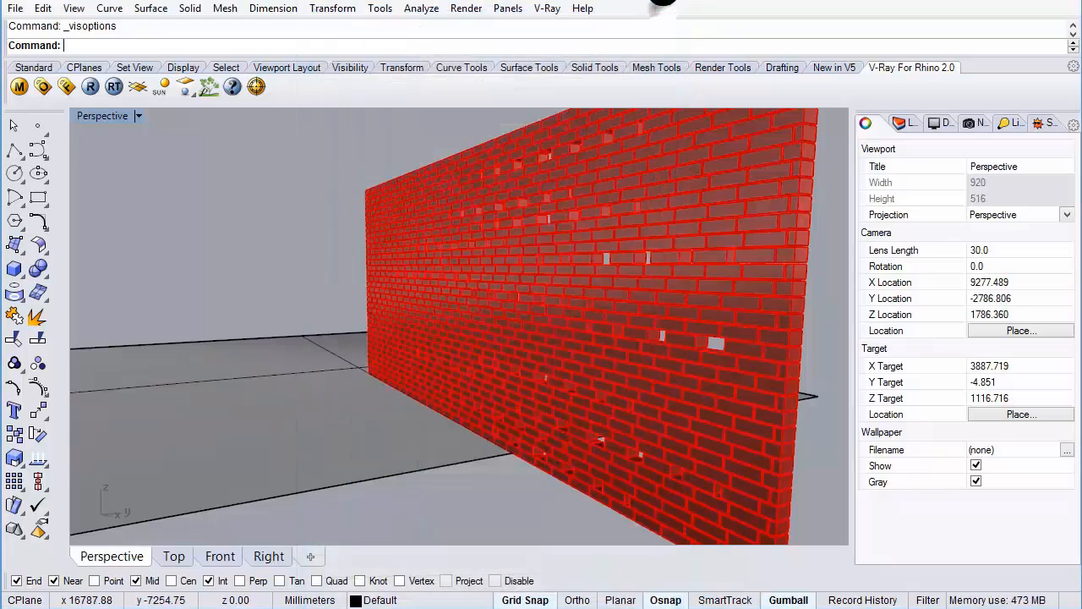
# Render the perspective view of the wall at the reduced output size, and close the frame buffer and progress windows.
pyautogui.click(465, 7)
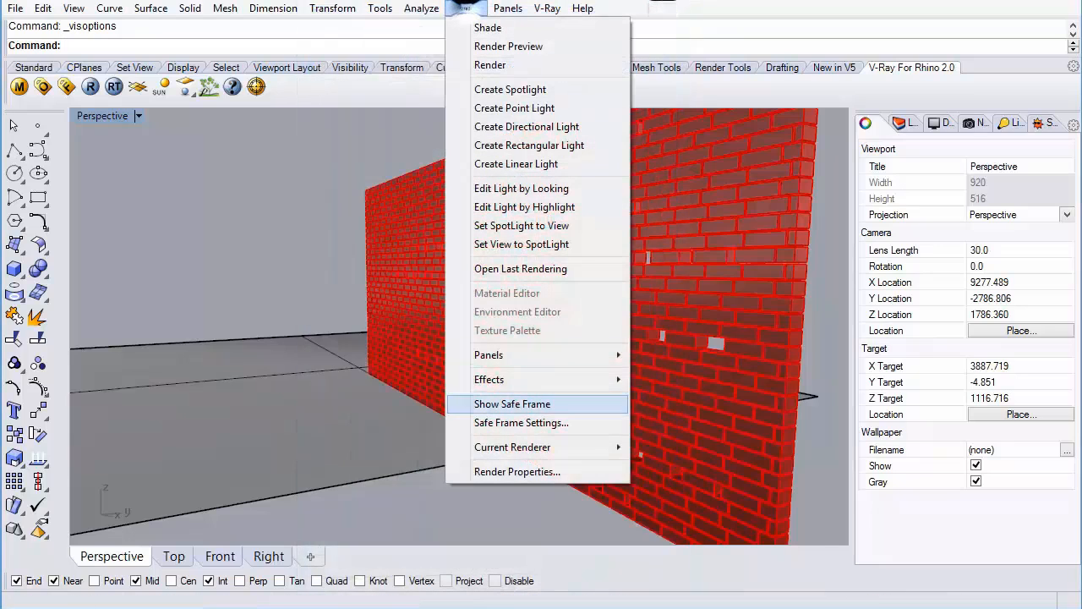
pyautogui.click(492, 65)
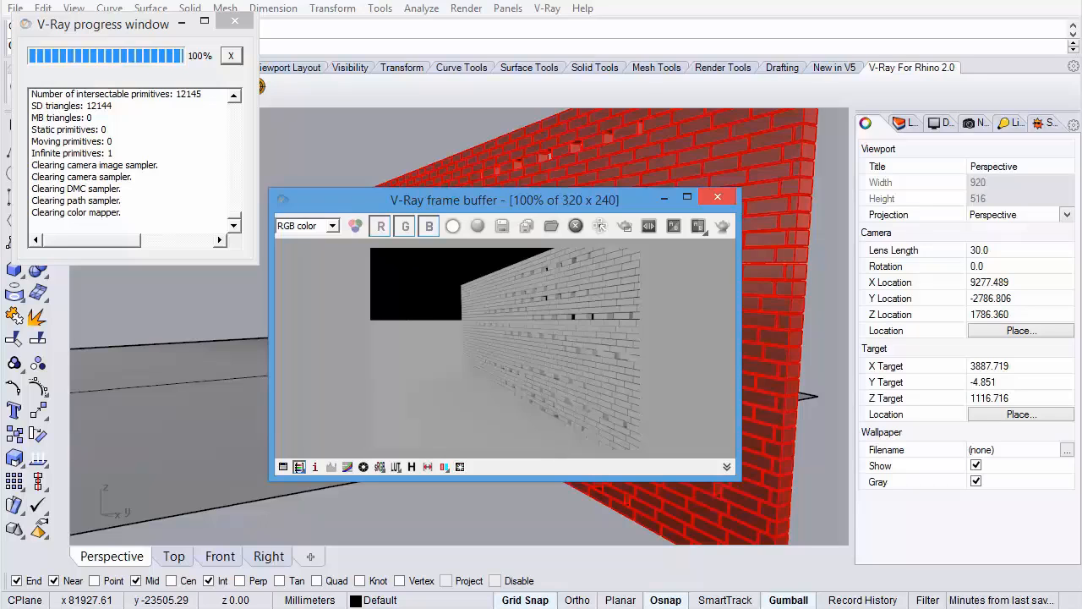
pyautogui.click(717, 196)
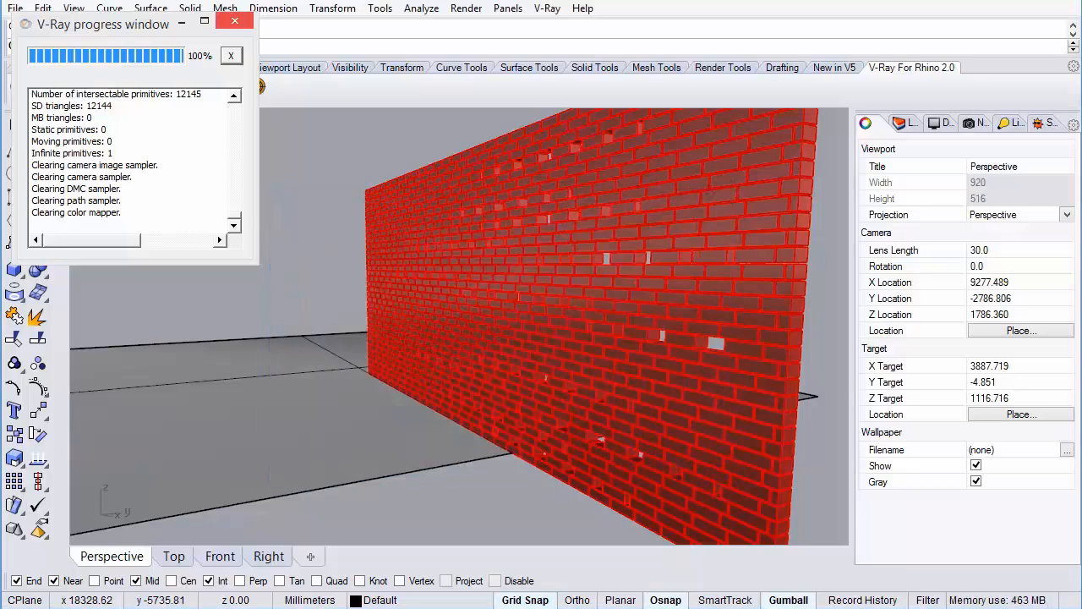
pyautogui.click(233, 20)
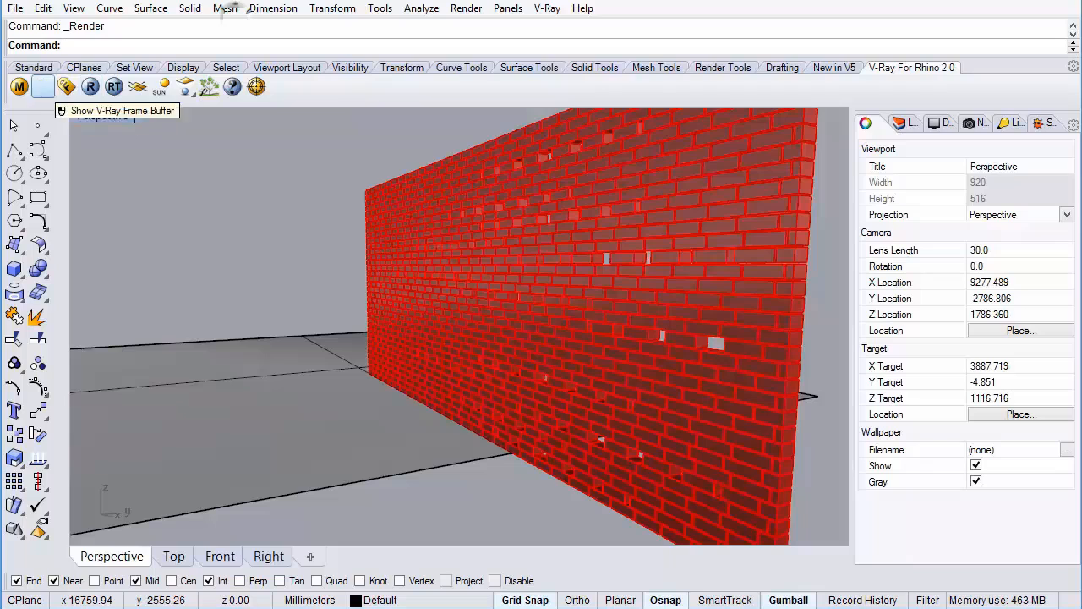
# Change the environment's reflection/refraction background color to Gray in the V-Ray options and close the editor.
pyautogui.click(42, 86)
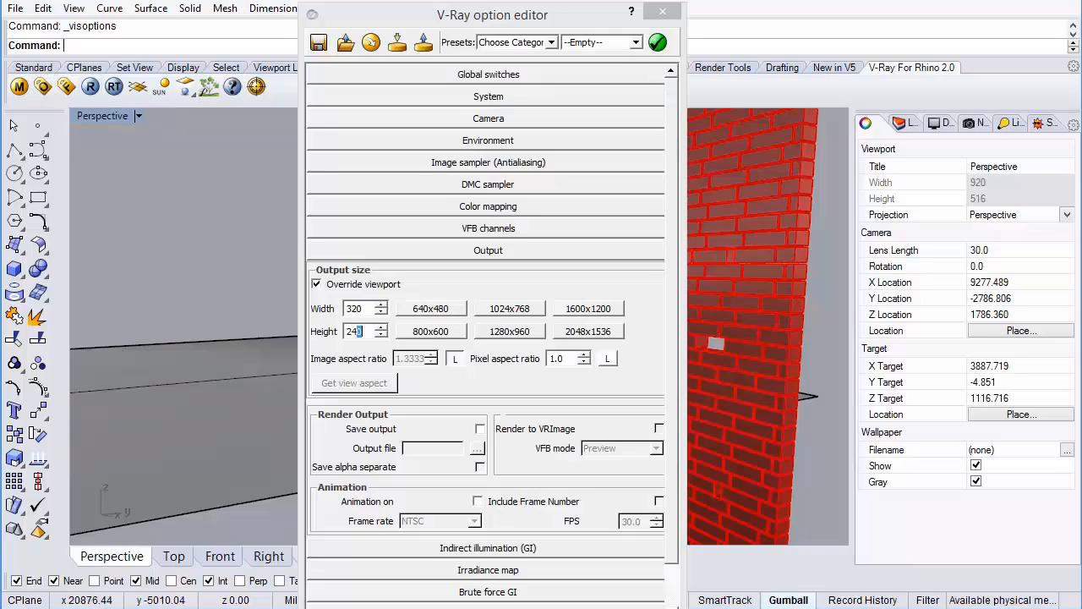
pyautogui.moveTo(467, 17); pyautogui.dragTo(455, 13)
pyautogui.click(461, 245)
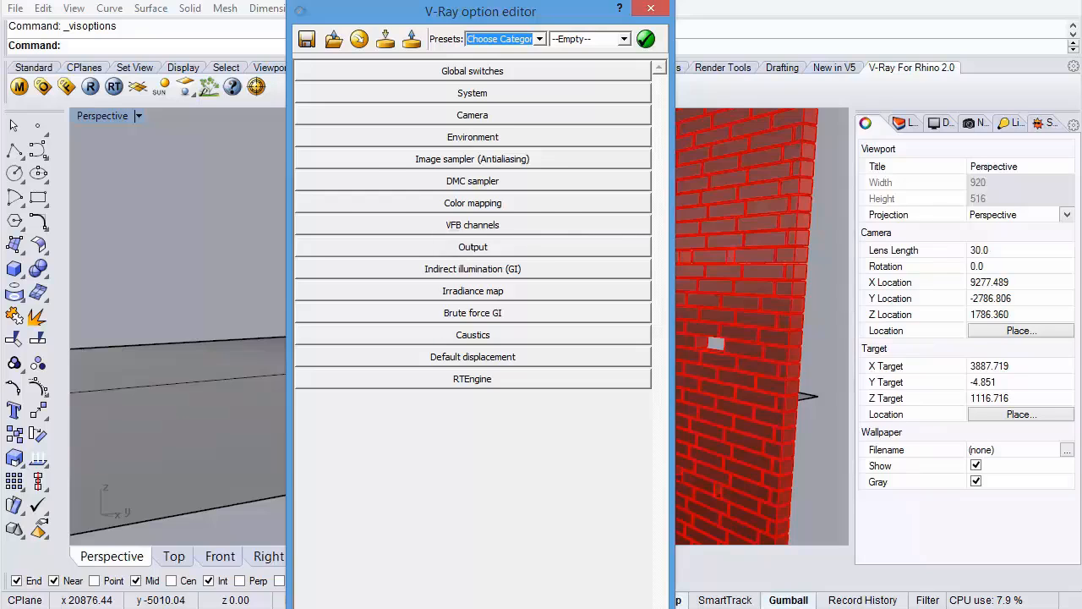
pyautogui.click(467, 137)
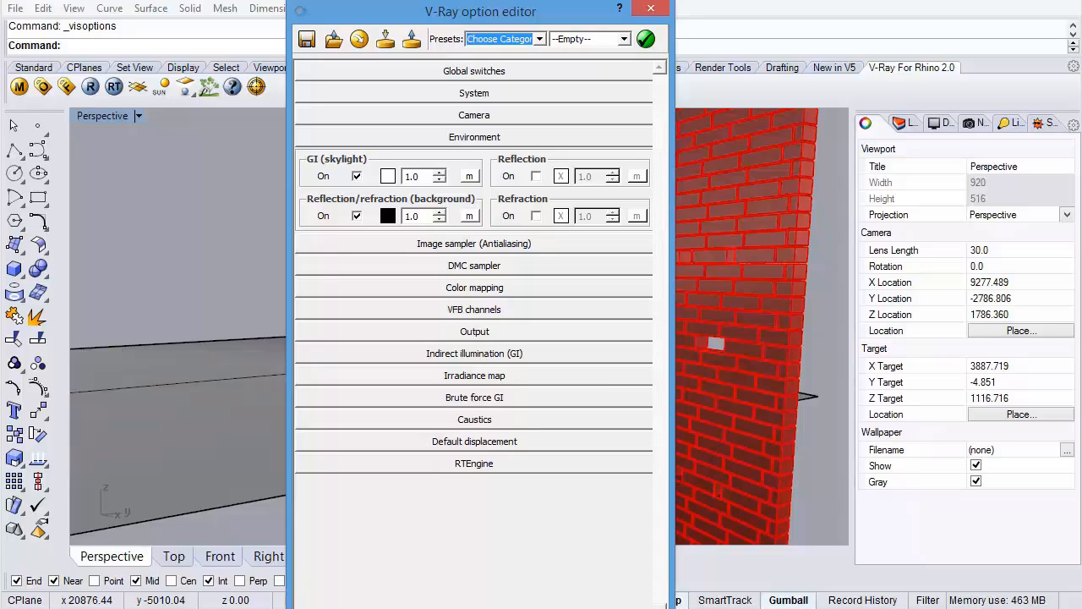
pyautogui.click(387, 216)
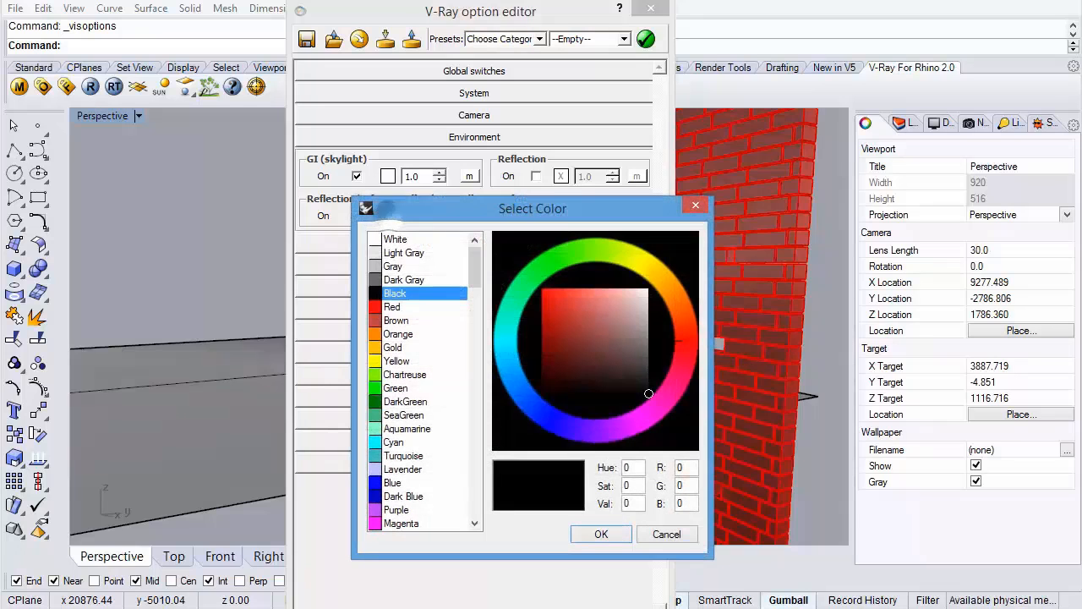
pyautogui.click(404, 253)
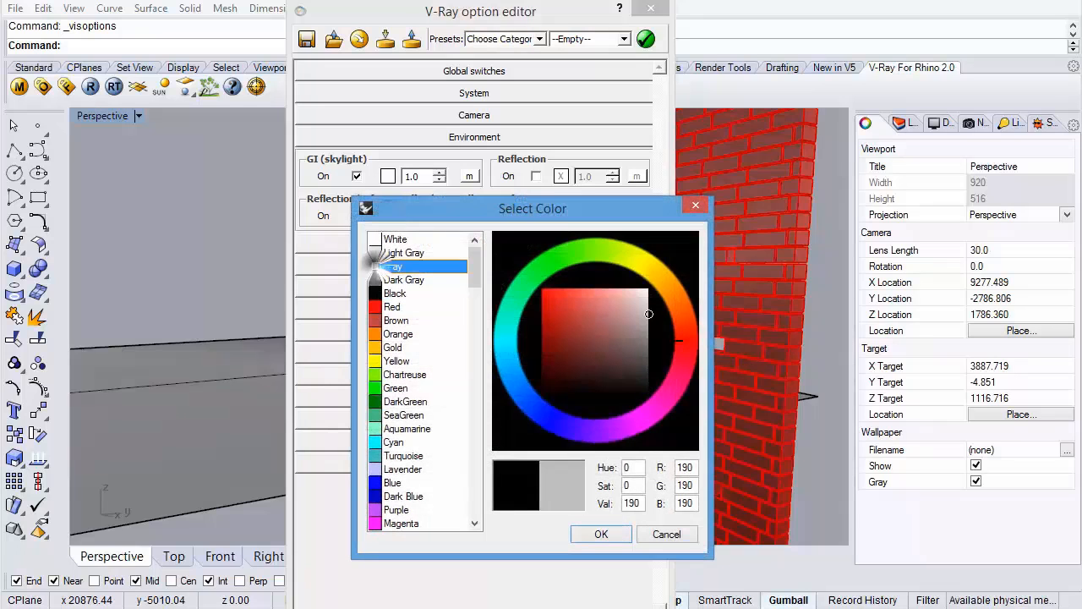
pyautogui.click(600, 534)
pyautogui.click(650, 9)
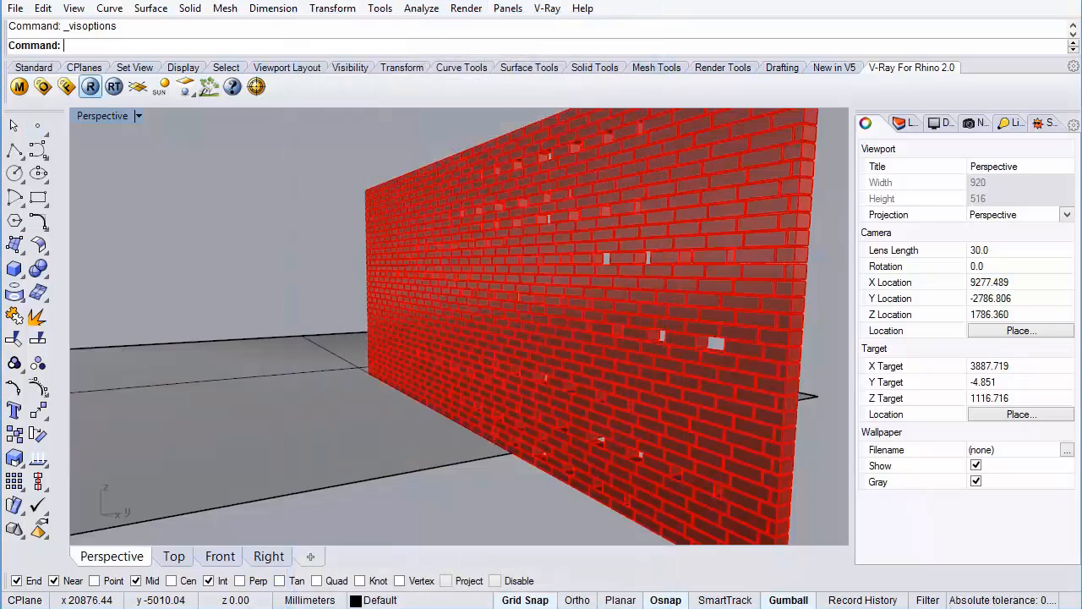
# Render the wall against the gray background, and close the frame buffer and progress windows.
pyautogui.click(89, 86)
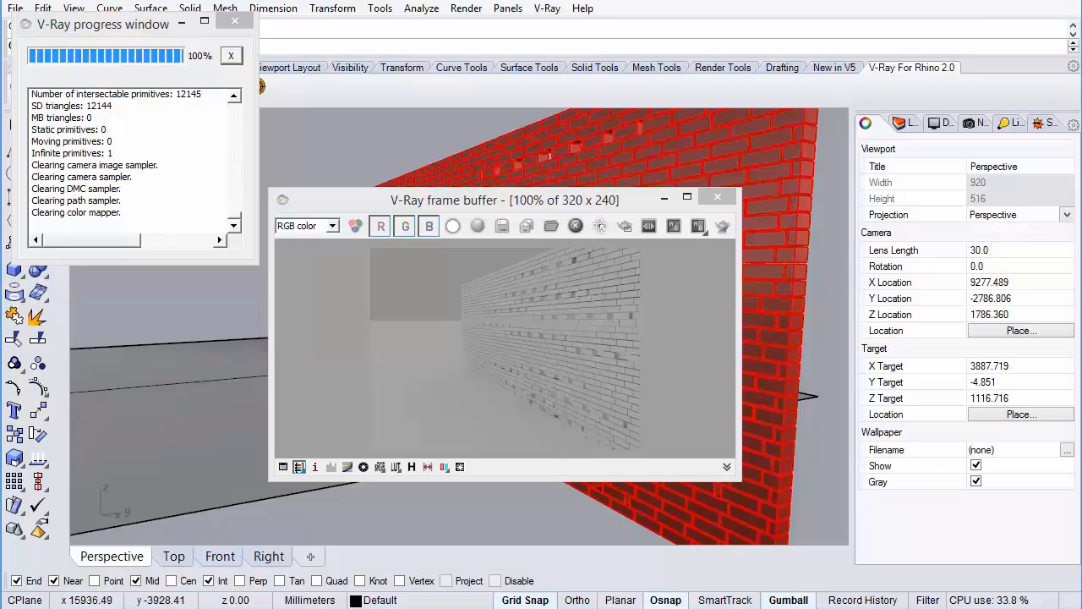
pyautogui.click(717, 197)
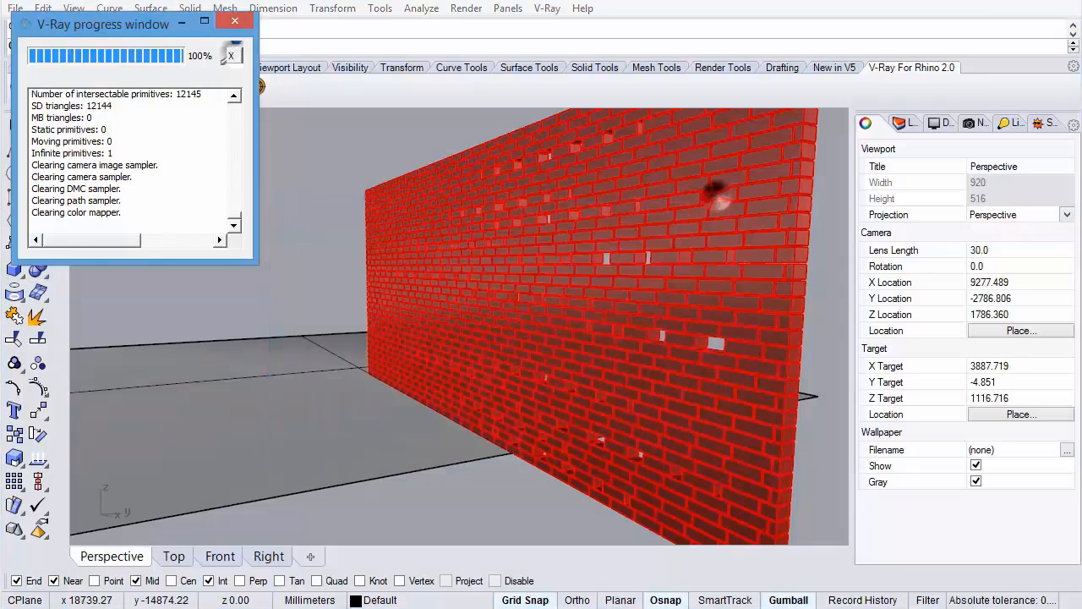
pyautogui.click(234, 20)
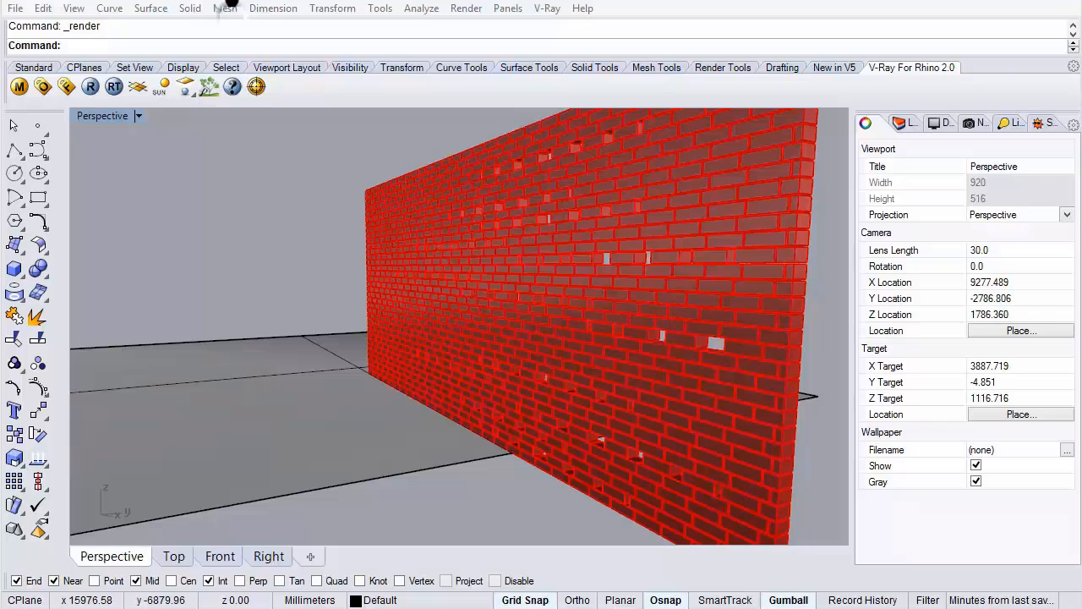
# Set the environment's reflection/refraction background color back to Black in the V-Ray options.
pyautogui.click(42, 86)
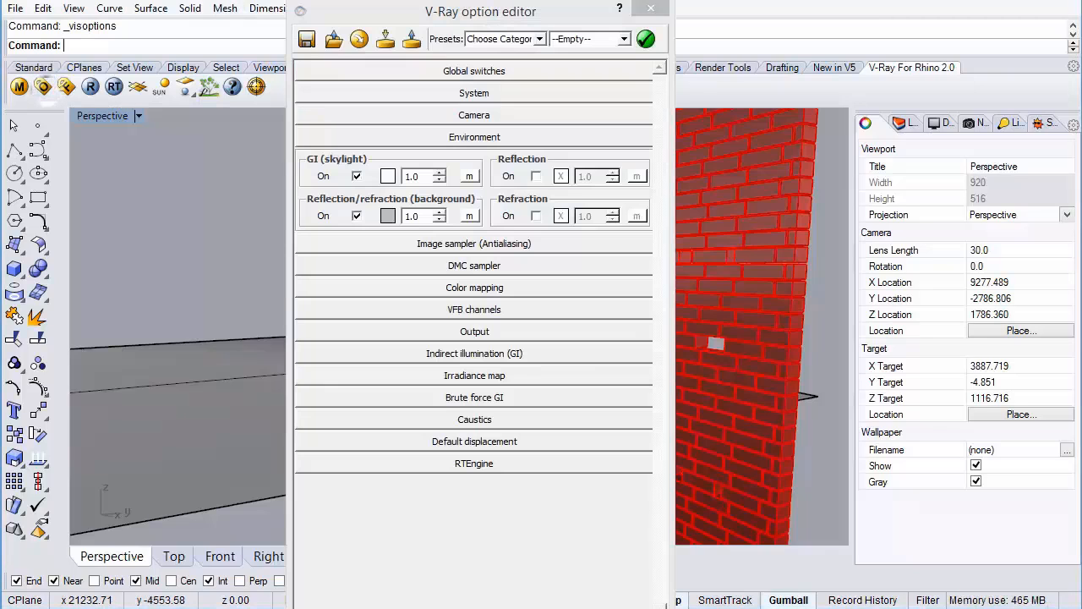
pyautogui.click(388, 216)
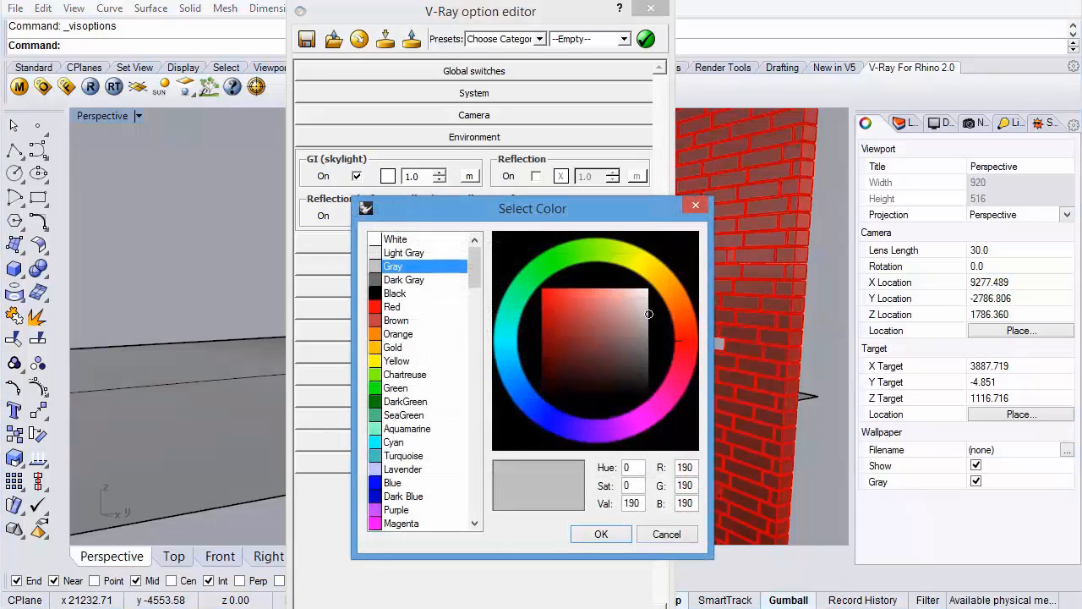
pyautogui.click(377, 293)
pyautogui.click(601, 533)
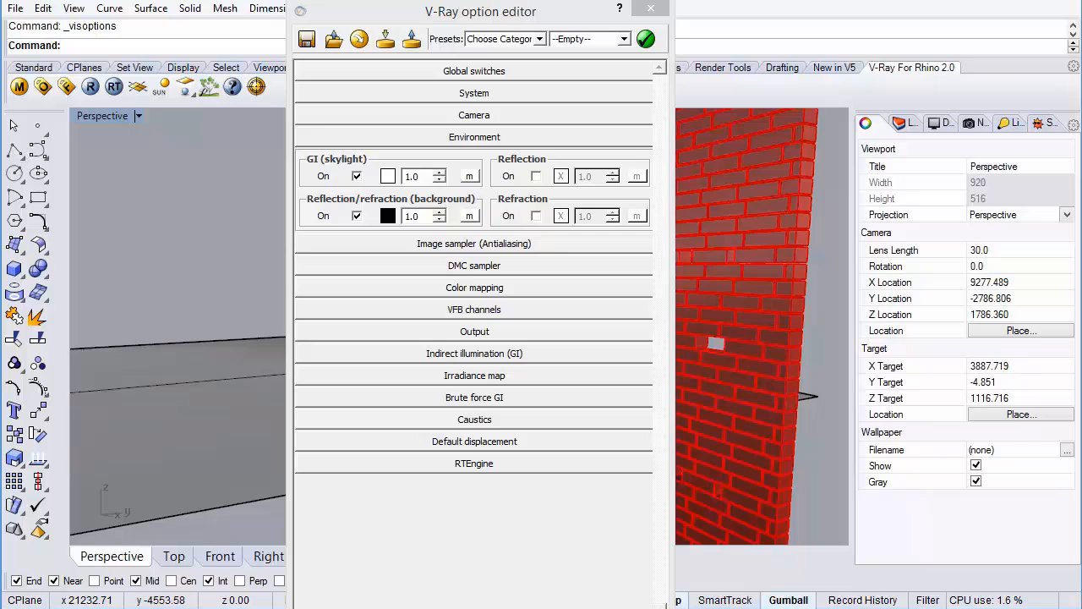
# Review the V-Ray environment and physical camera settings, and close the option editor without changing them.
pyautogui.click(453, 136)
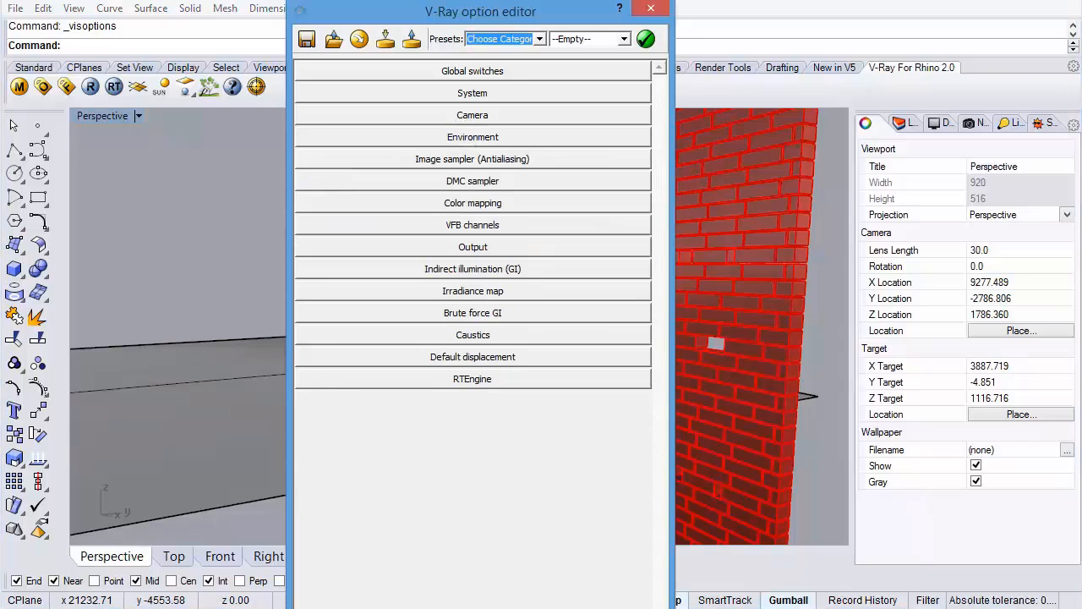
pyautogui.click(472, 137)
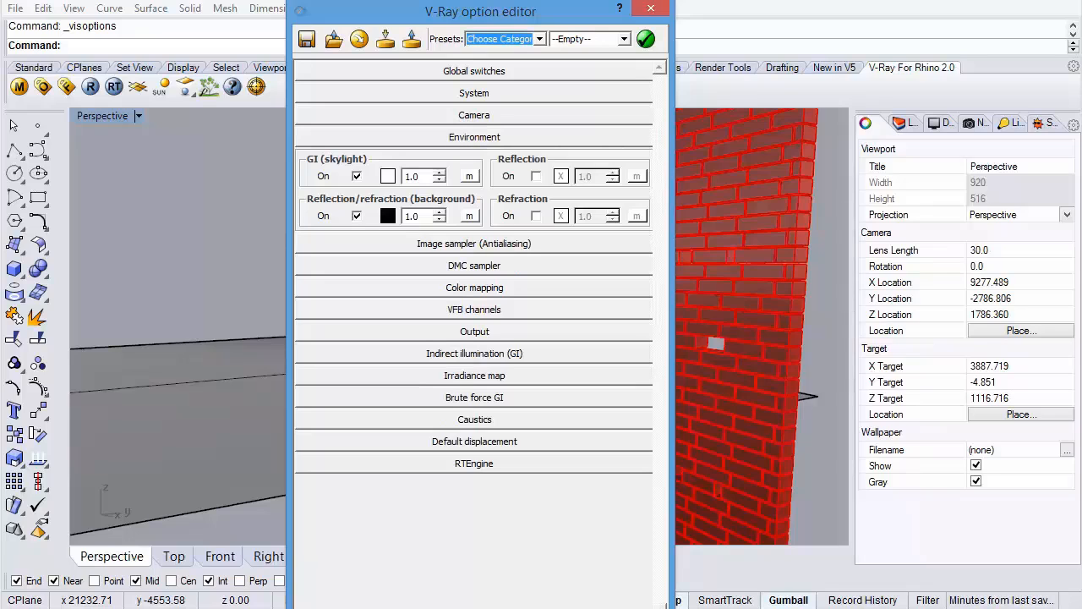
pyautogui.click(474, 115)
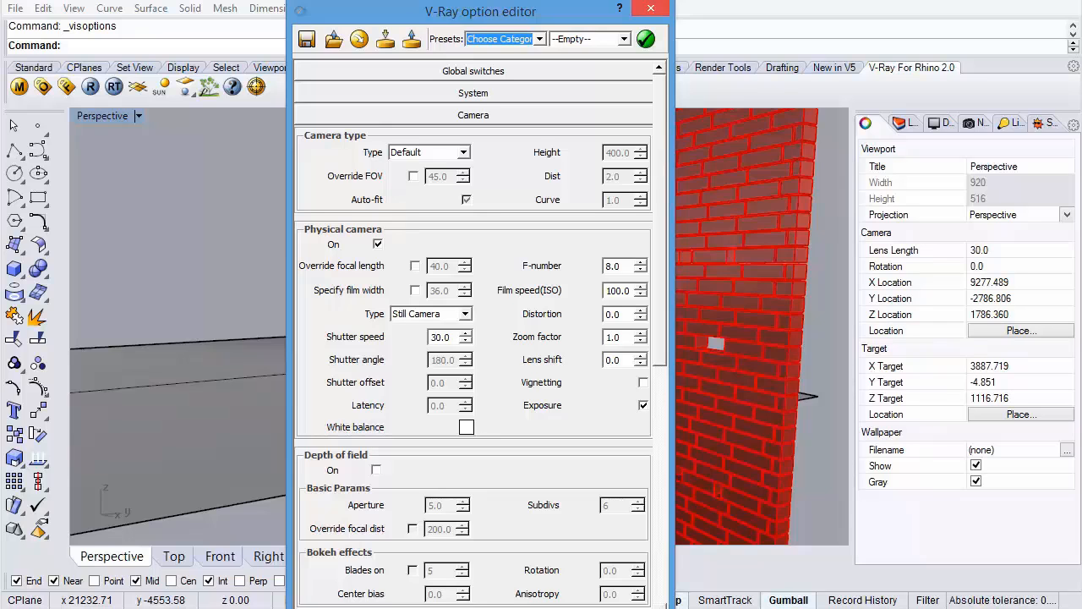
pyautogui.click(650, 8)
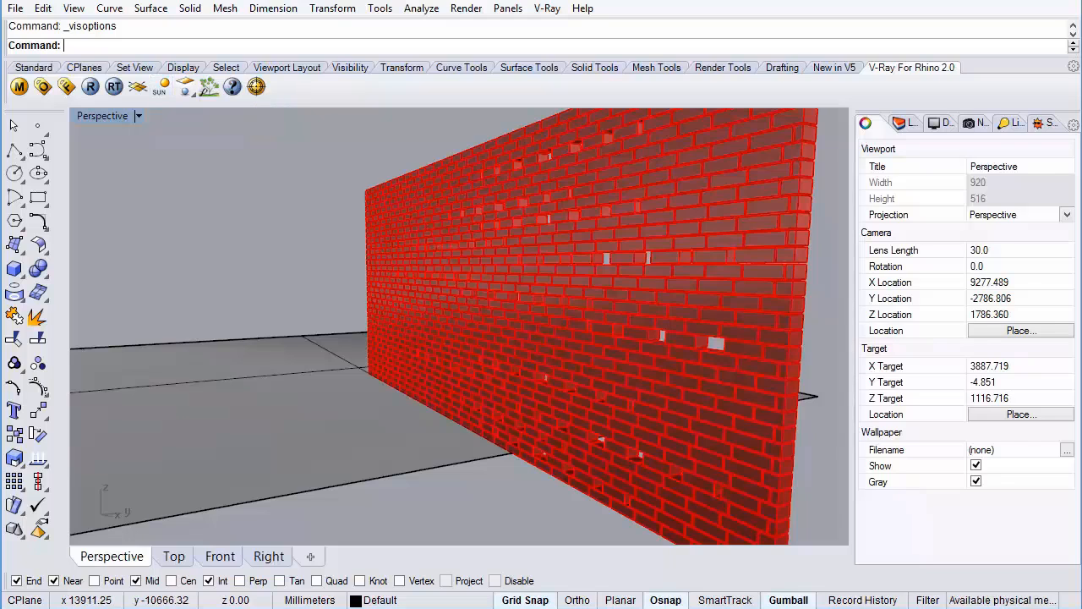
# Add a V-Ray sunlight with altitude 34° and azimuth 331.5°, placing it in the perspective view beyond the wall's far end.
pyautogui.click(1004, 123)
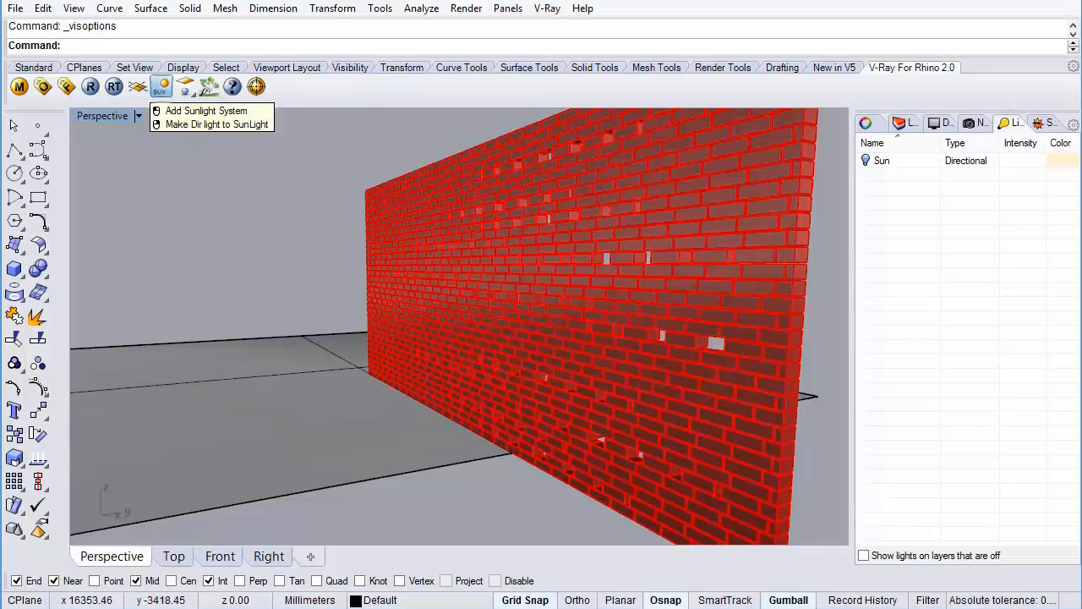
pyautogui.click(160, 86)
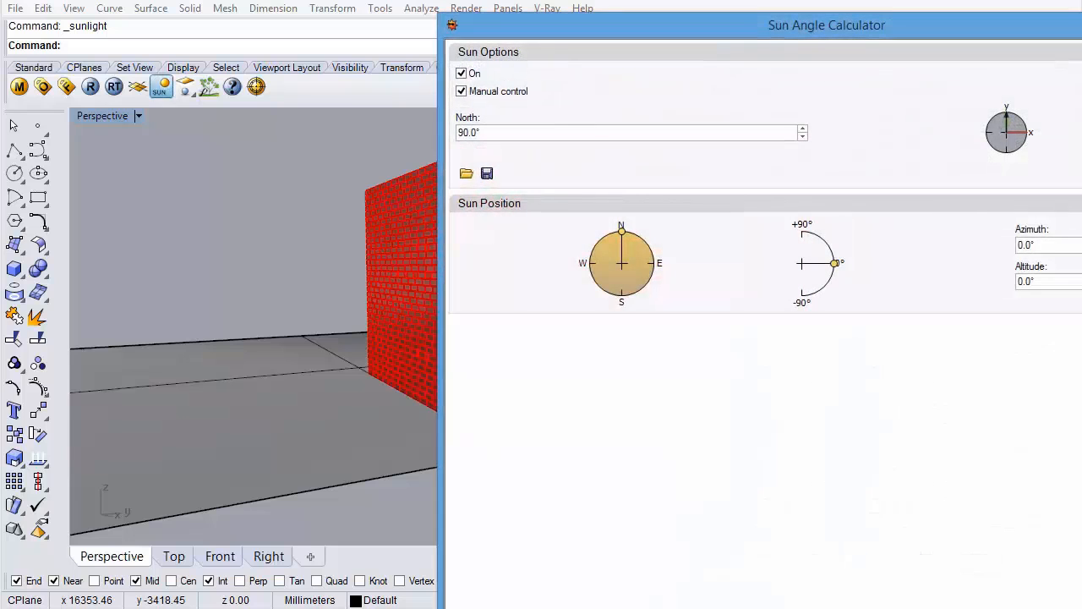
pyautogui.moveTo(968, 30); pyautogui.dragTo(585, 38)
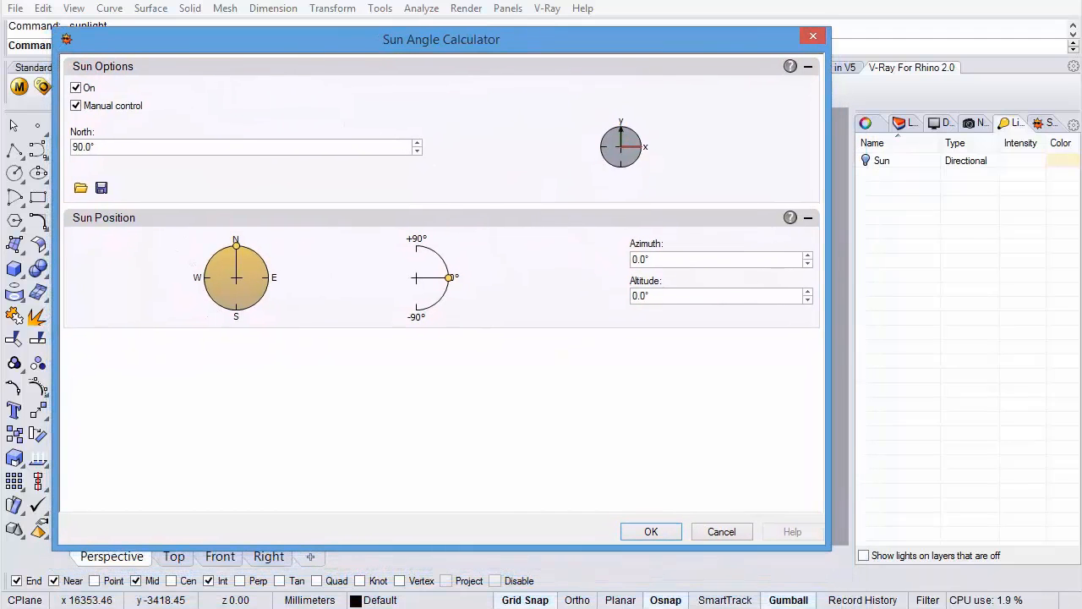
pyautogui.moveTo(449, 278); pyautogui.dragTo(443, 259)
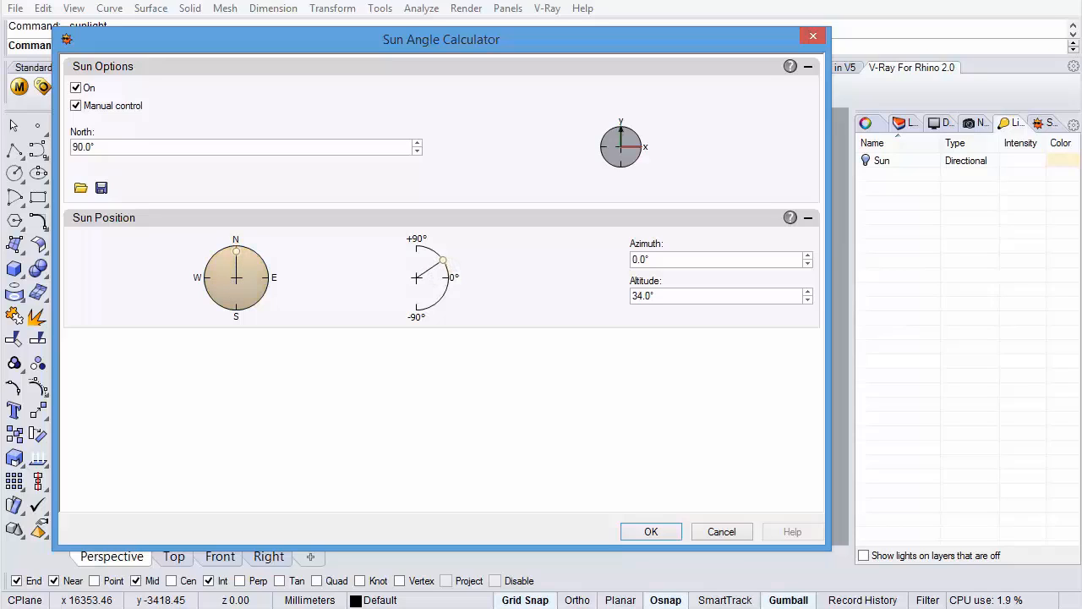
pyautogui.moveTo(236, 251); pyautogui.dragTo(224, 254)
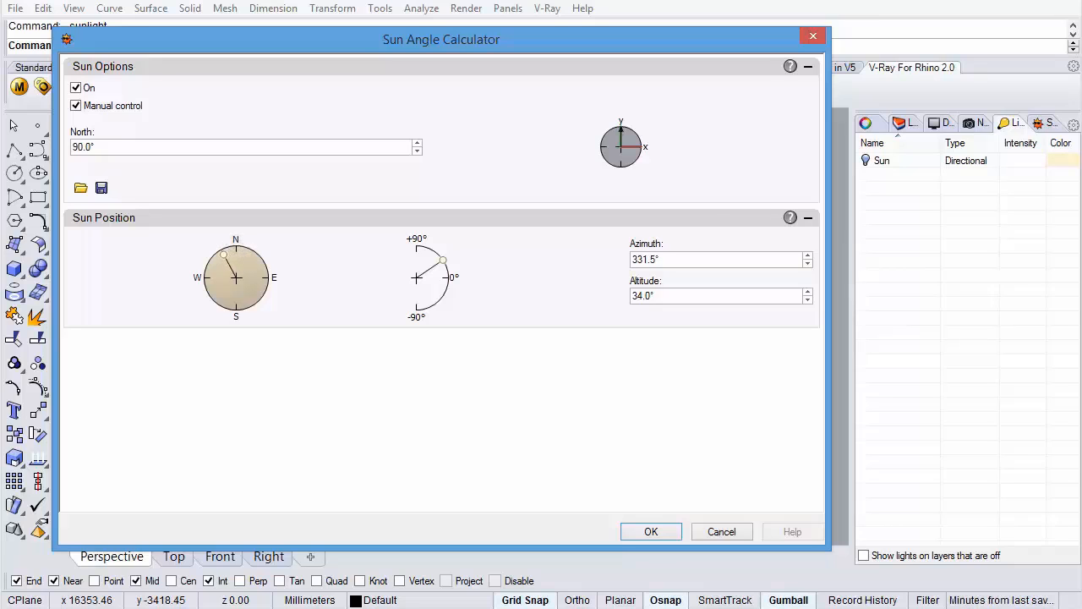
pyautogui.click(651, 530)
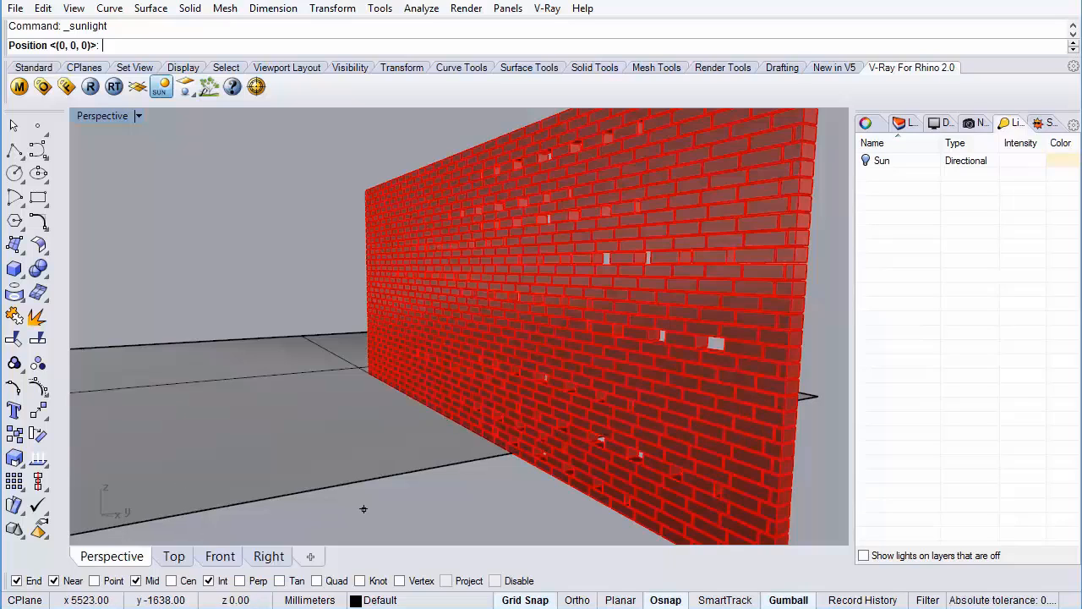
pyautogui.click(306, 275)
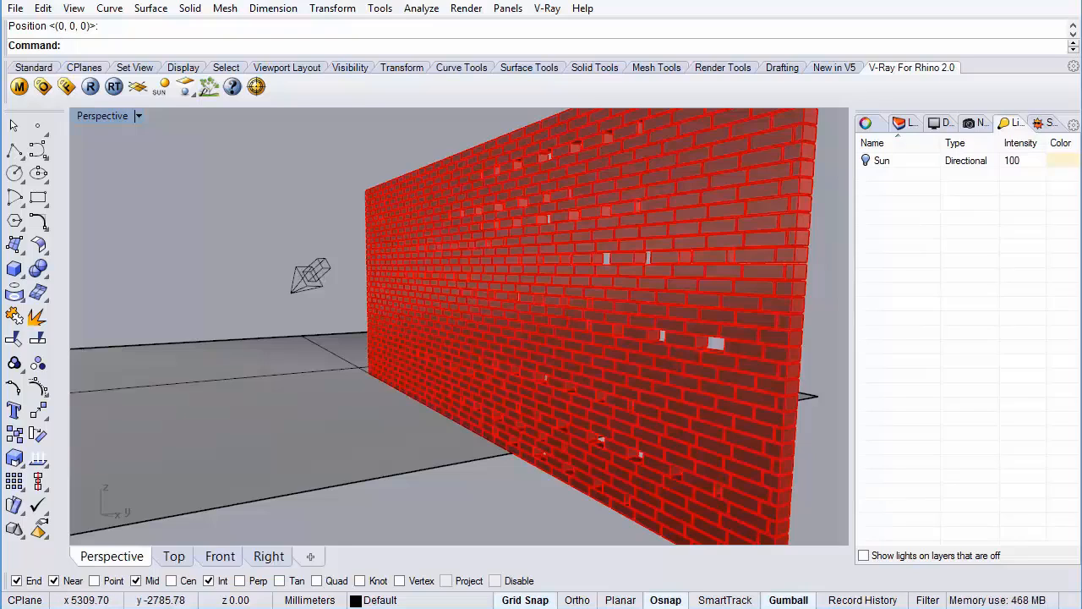
# In the Top view, move the sunlight object along the X axis until it sits just behind the ground plane and wall.
pyautogui.click(175, 556)
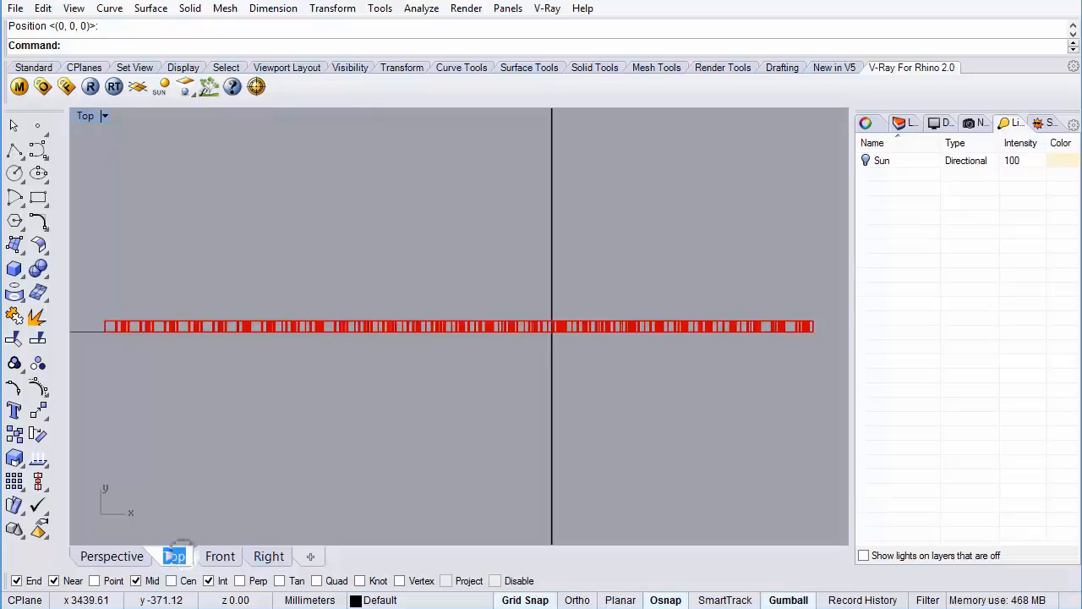
pyautogui.scroll(-5, 388, 370)
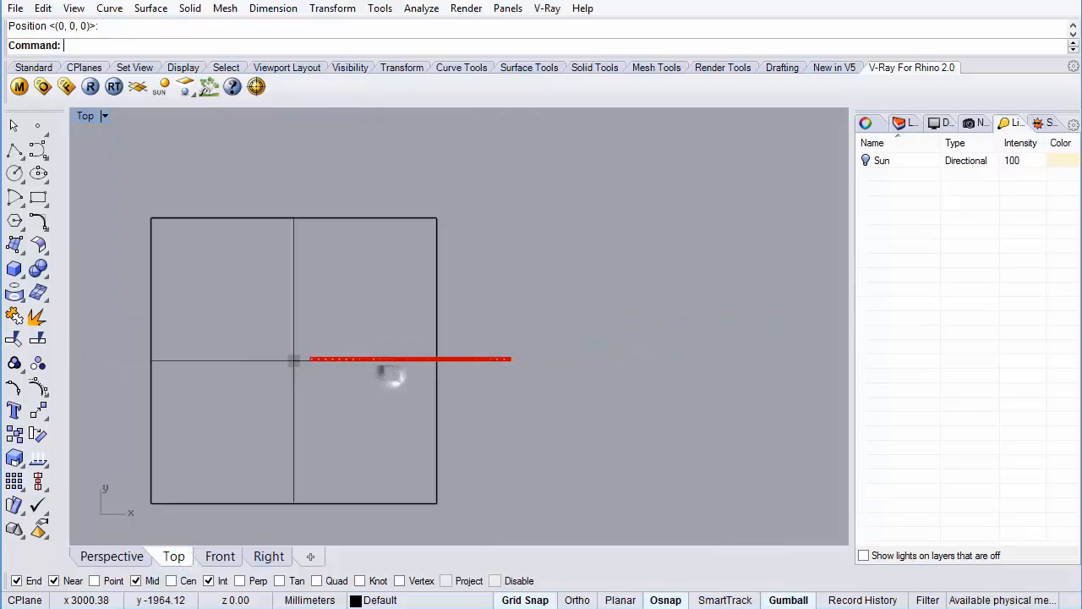
pyautogui.moveTo(370, 441); pyautogui.dragTo(414, 342, button='right')
pyautogui.scroll(-14, 413, 340)
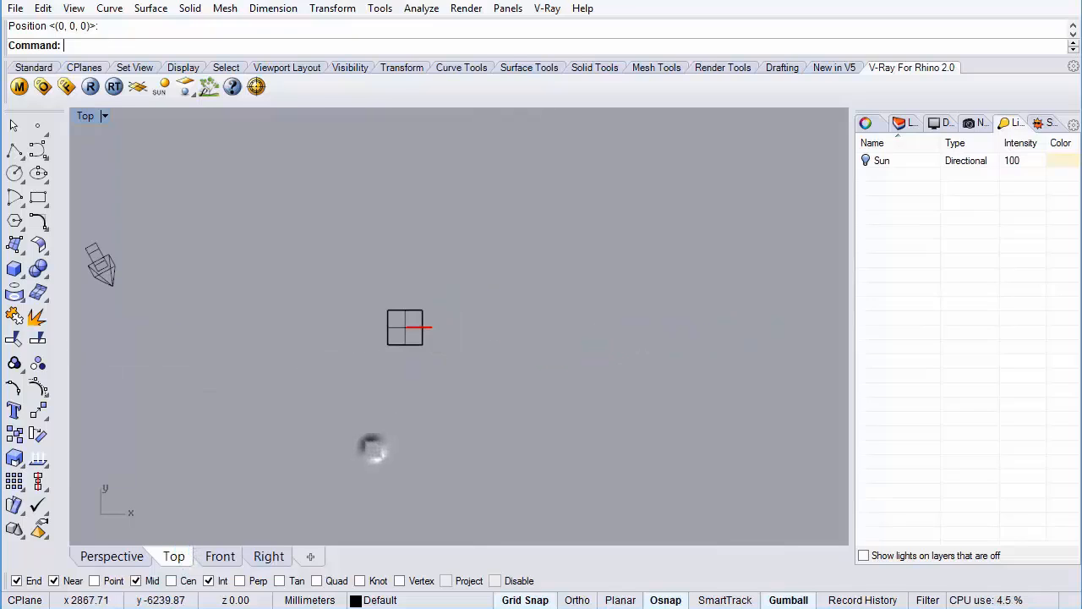
pyautogui.click(100, 264)
pyautogui.moveTo(147, 266); pyautogui.dragTo(435, 266)
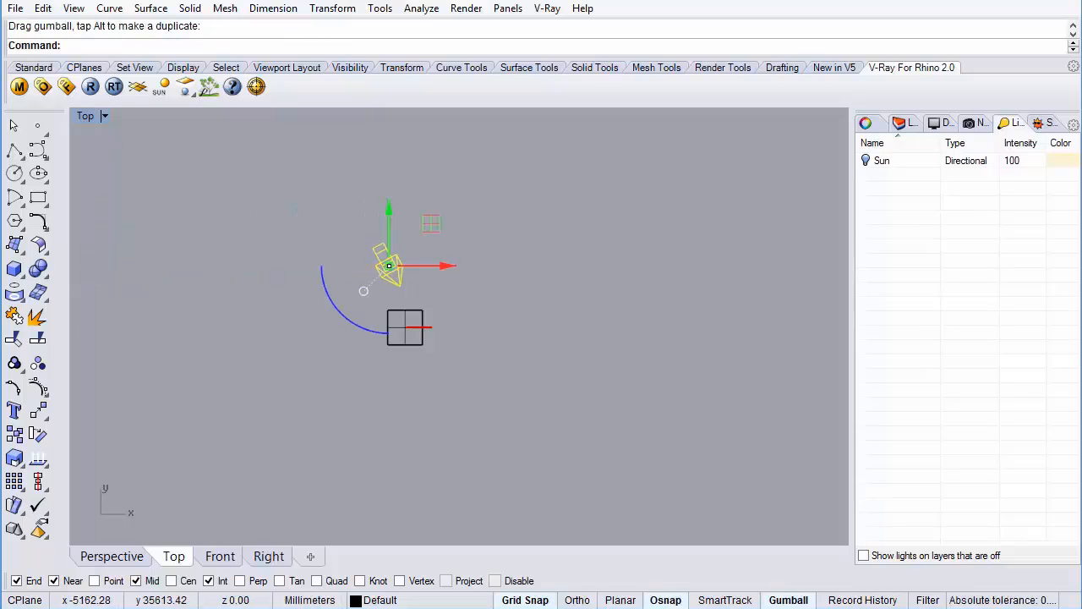
# In the Top view, move the sun object along Y and X onto the ground plane, behind the brick wall.
pyautogui.moveTo(389, 208); pyautogui.dragTo(389, 241)
pyautogui.scroll(16, 396, 317)
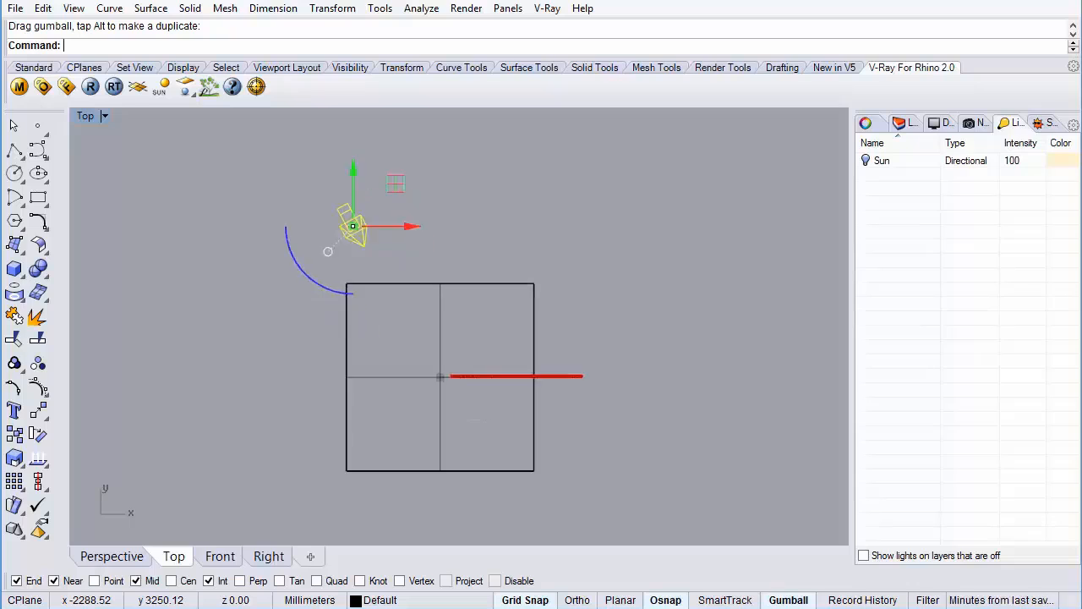
pyautogui.scroll(2, 397, 316)
pyautogui.moveTo(343, 205); pyautogui.dragTo(485, 313)
pyautogui.scroll(6, 512, 353)
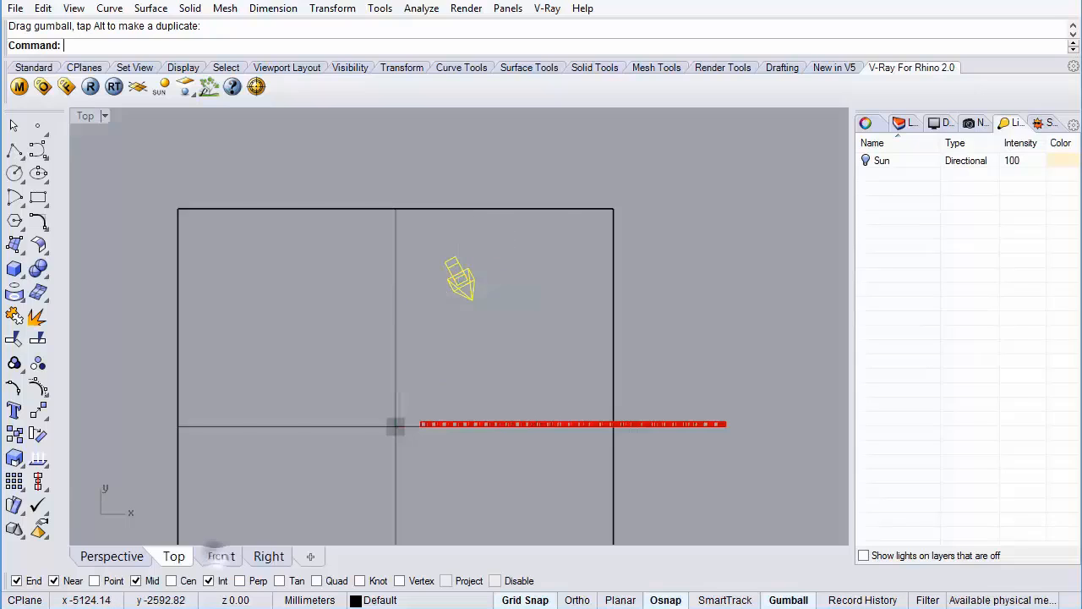
# In the Right view, raise the sun object vertically until it sits slightly above the top of the wall.
pyautogui.click(219, 555)
pyautogui.click(269, 555)
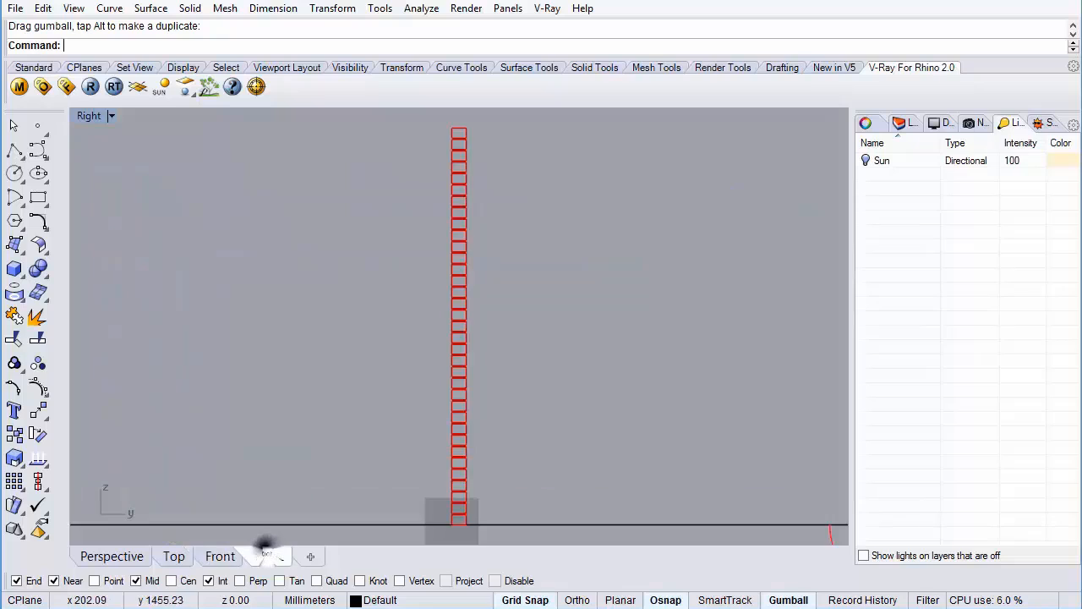
pyautogui.moveTo(630, 338); pyautogui.dragTo(630, 187)
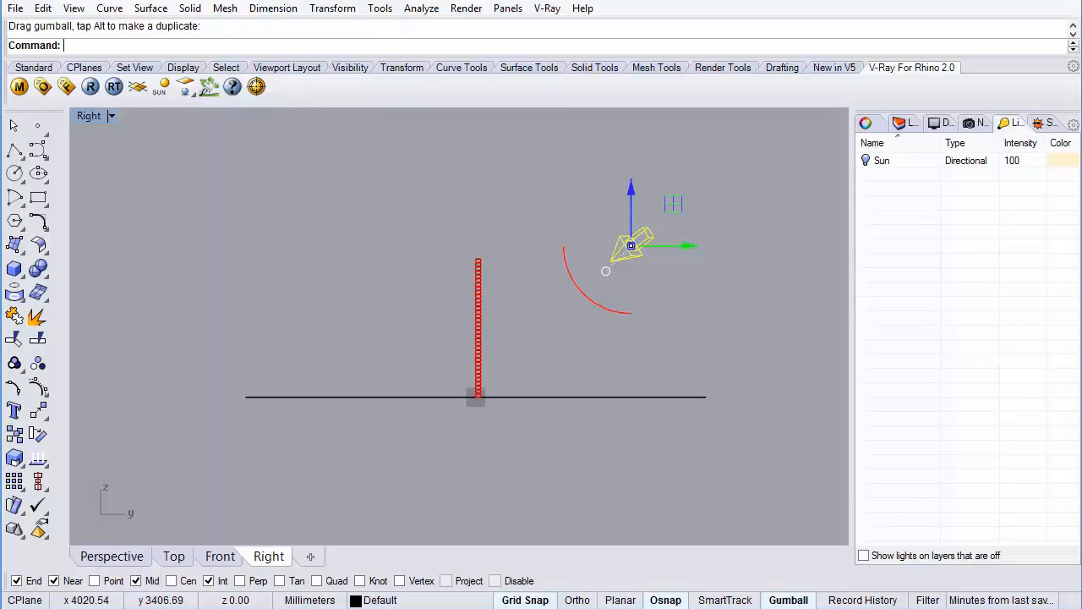
pyautogui.moveTo(605, 271); pyautogui.dragTo(576, 284)
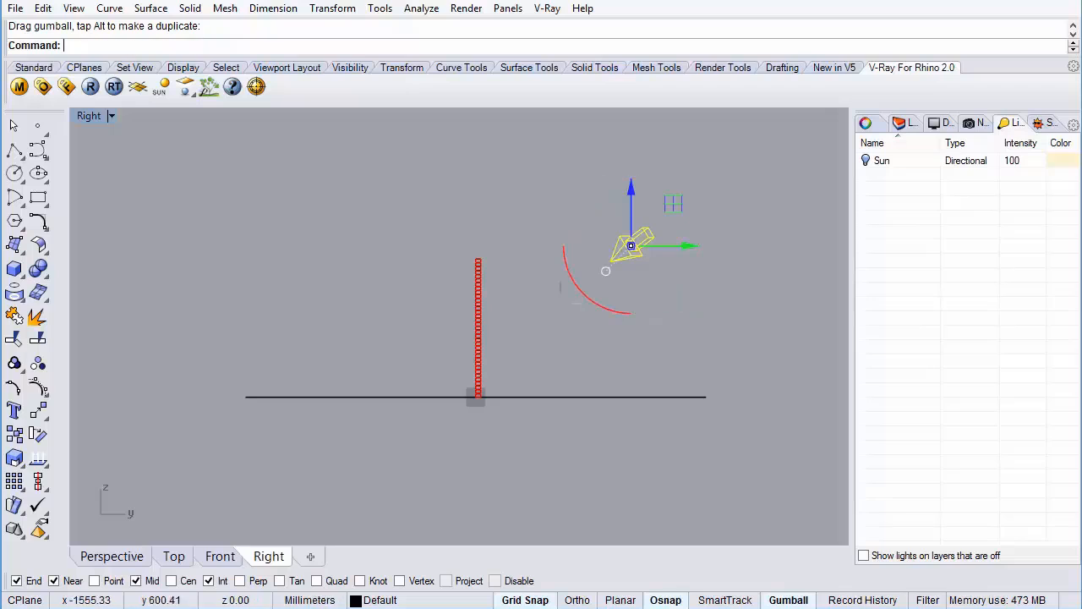
# Test-render the perspective view, check the V-Ray camera and environment options, and close the option editor and the frame buffer.
pyautogui.click(123, 555)
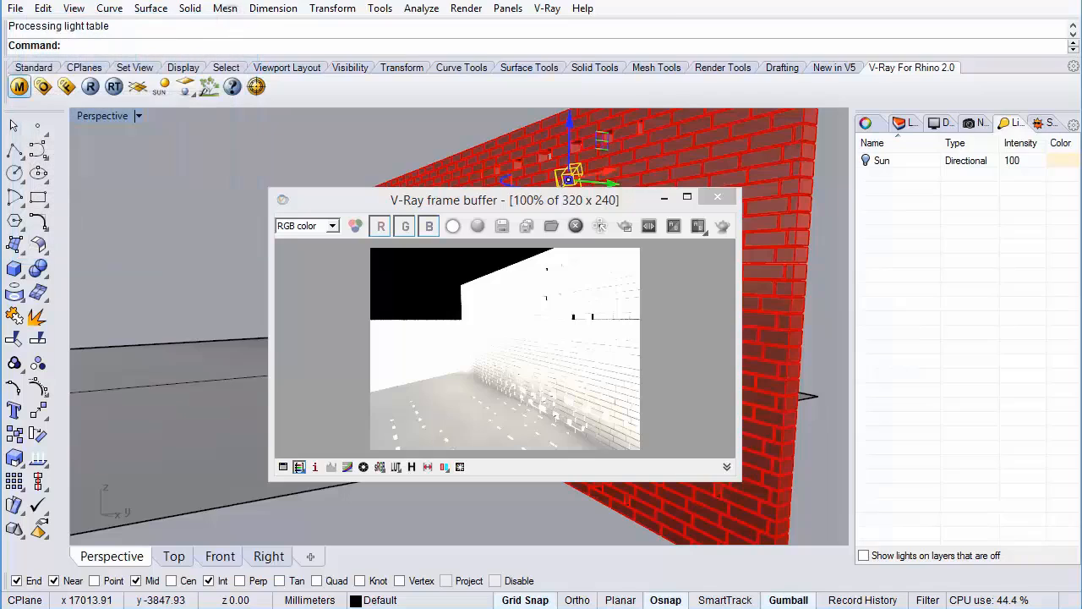
pyautogui.click(42, 86)
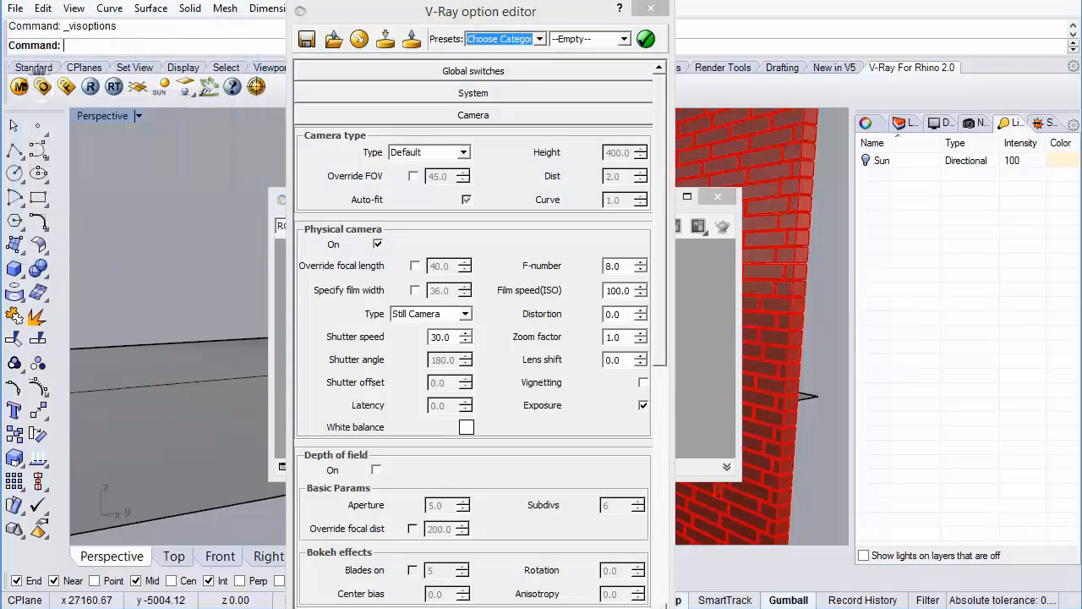
pyautogui.click(402, 114)
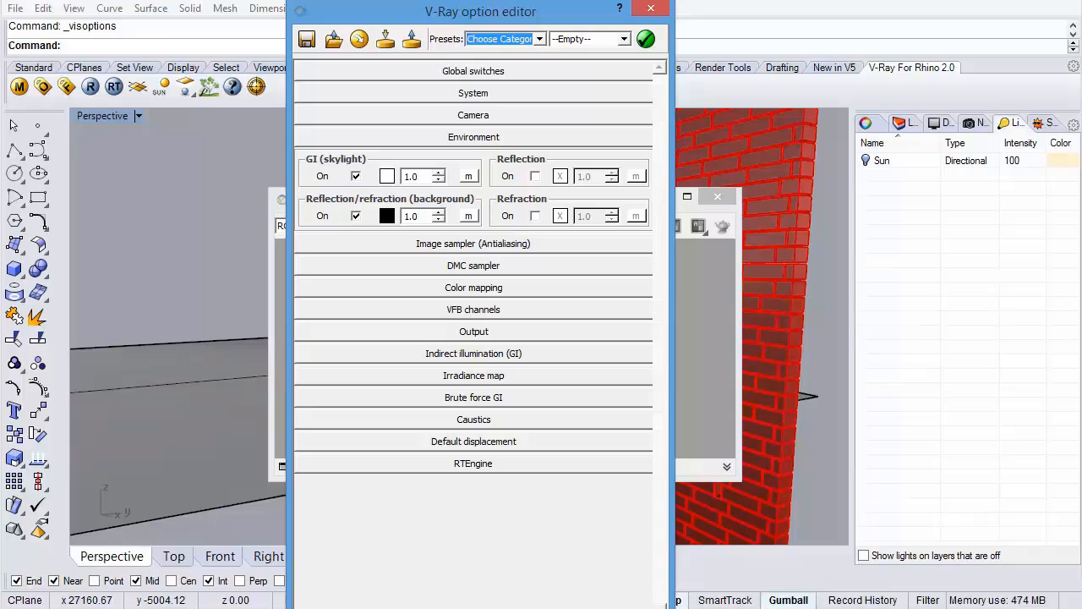
pyautogui.click(650, 8)
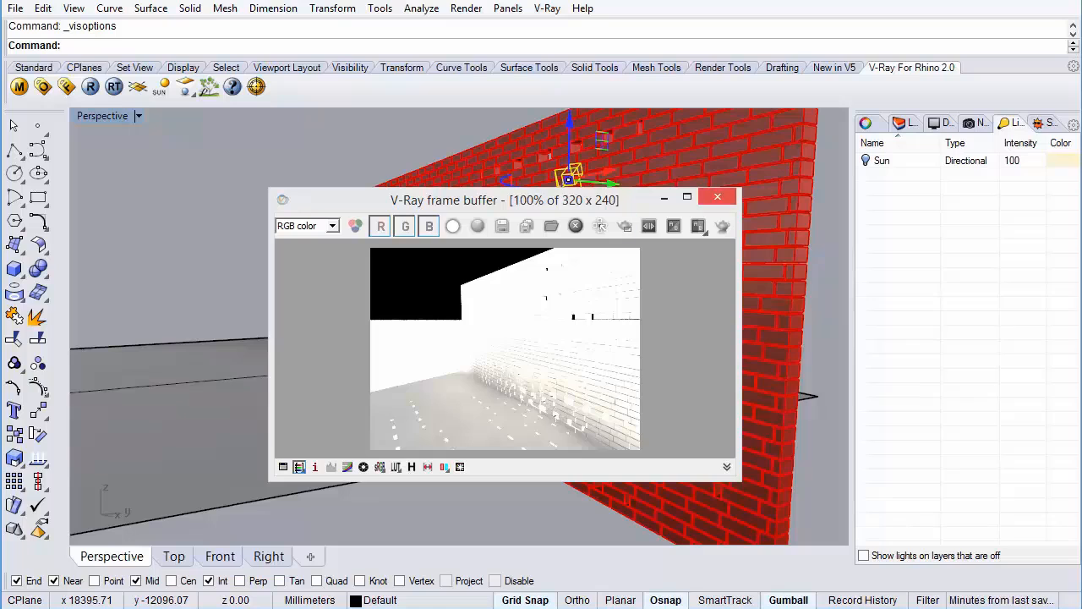
pyautogui.click(716, 197)
# Set the physical camera's film speed (ISO) to 25.0 in the V-Ray options and close the option editor.
pyautogui.click(66, 86)
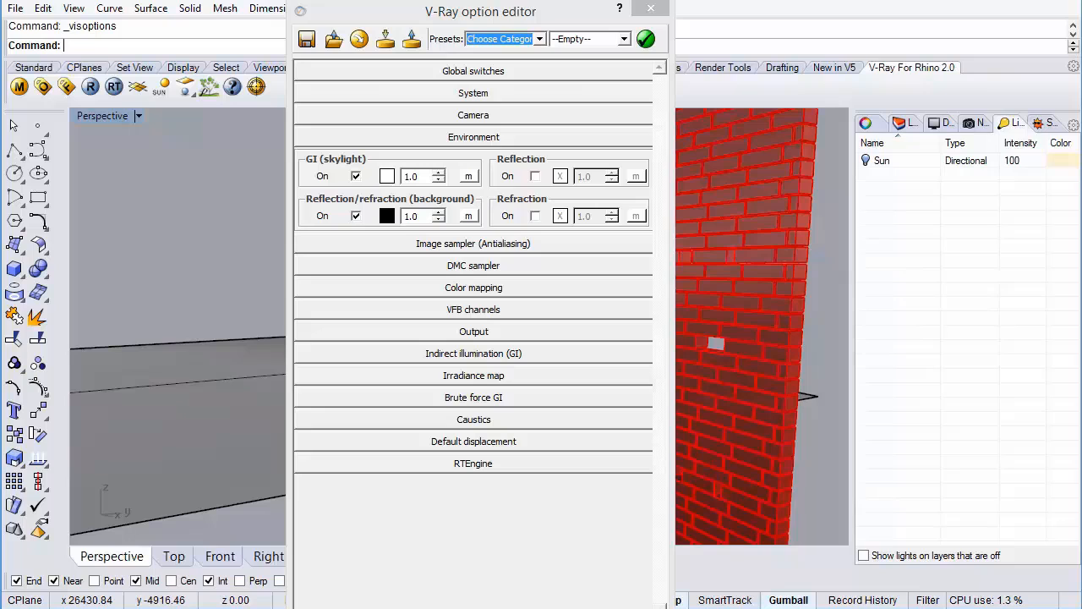
pyautogui.click(470, 136)
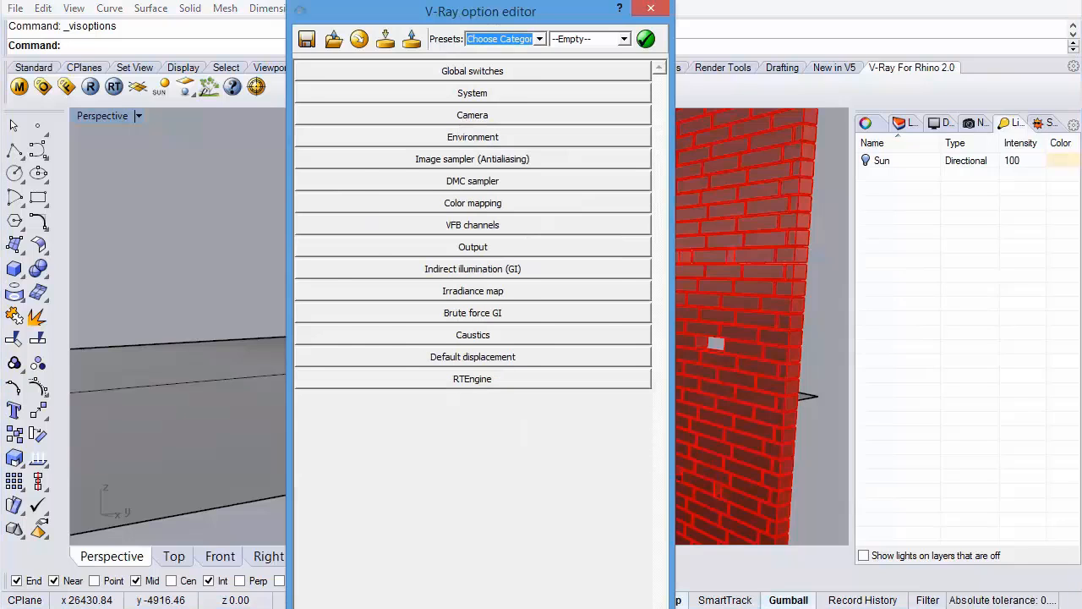
pyautogui.click(467, 115)
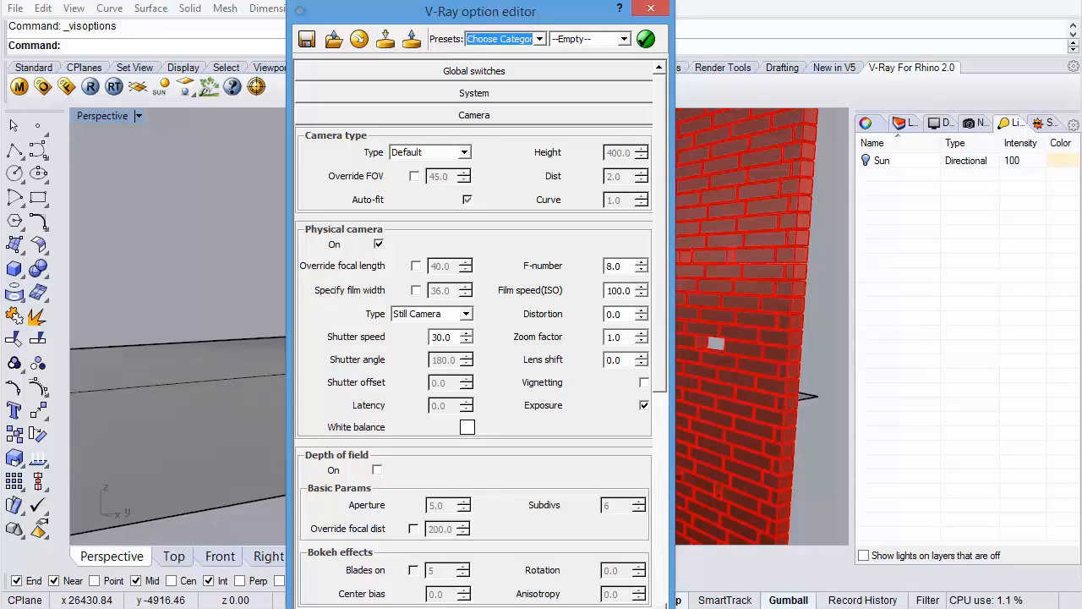
pyautogui.click(541, 290)
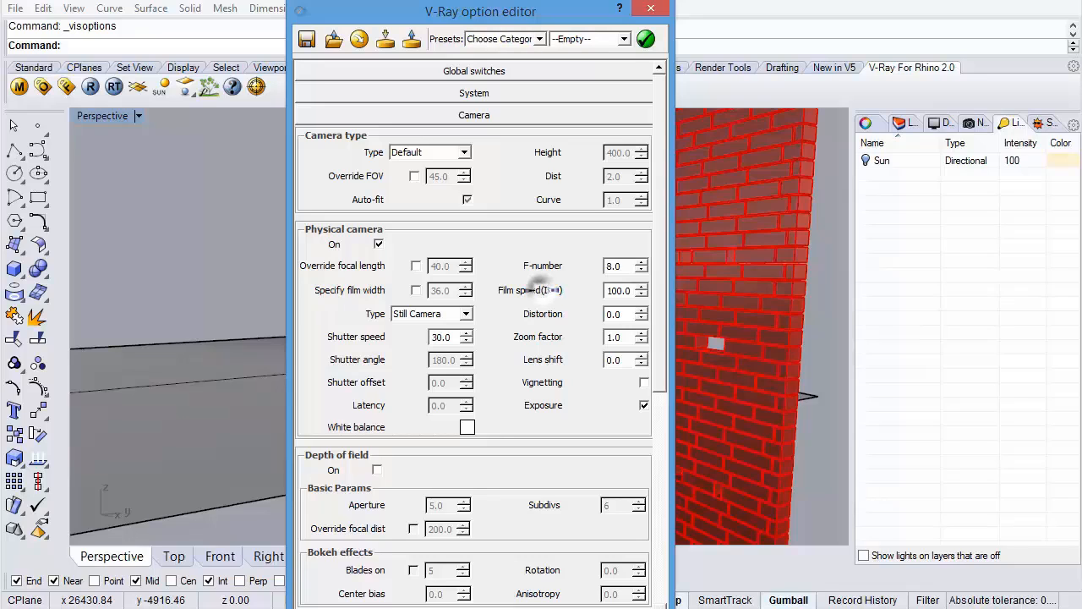
pyautogui.moveTo(541, 290)
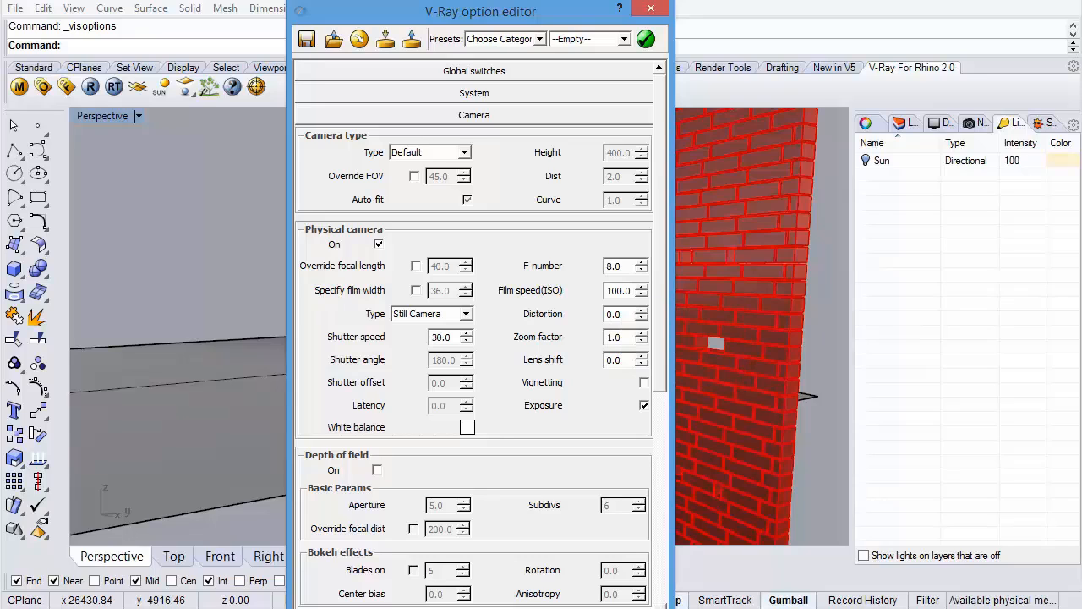
pyautogui.click(617, 290)
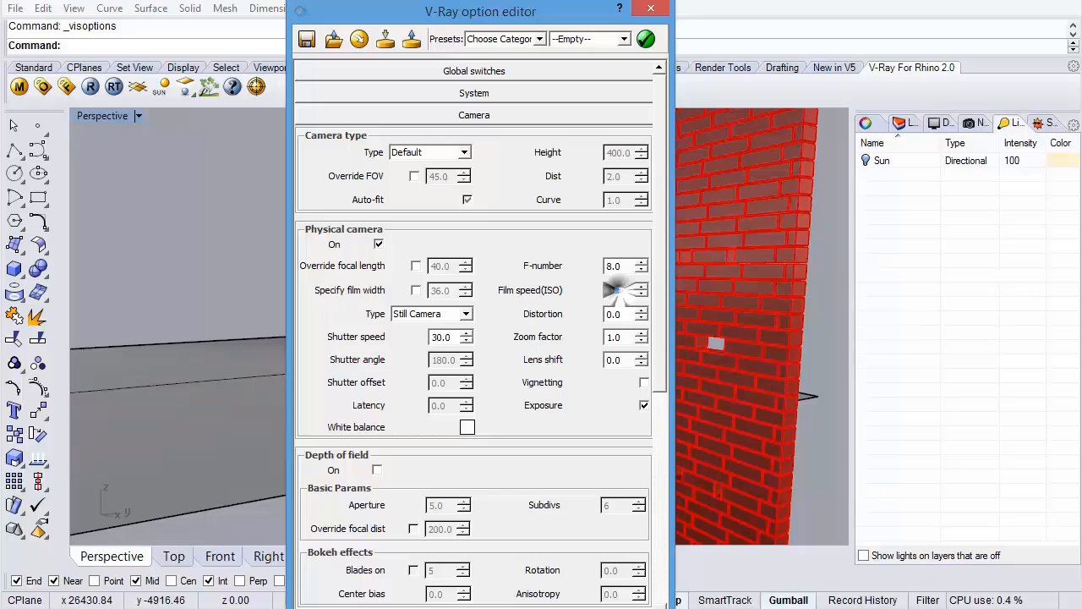
pyautogui.click(610, 288)
pyautogui.click(617, 290)
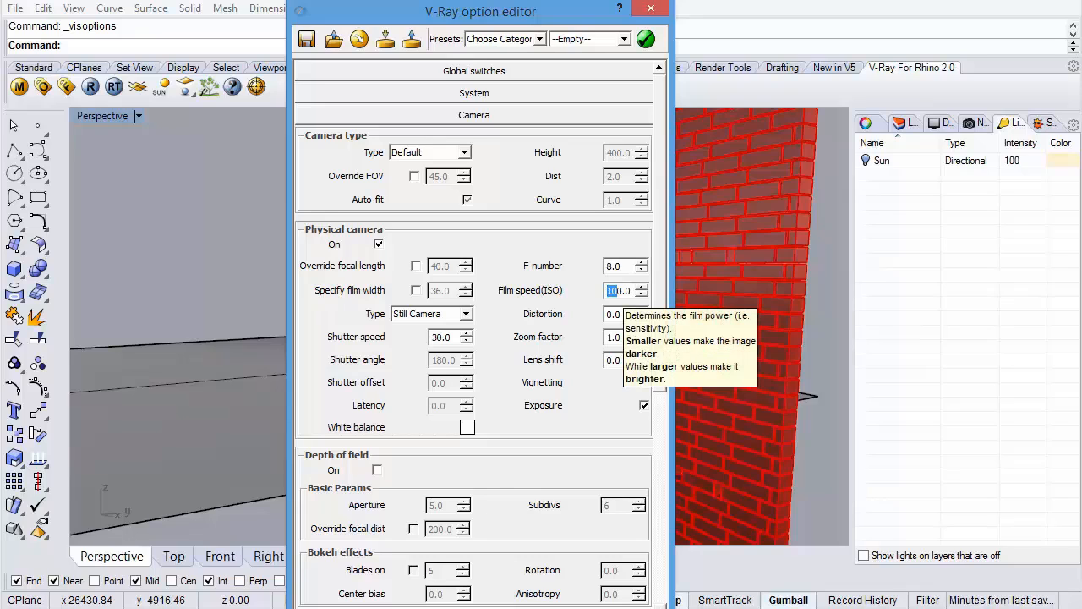
pyautogui.write('25')
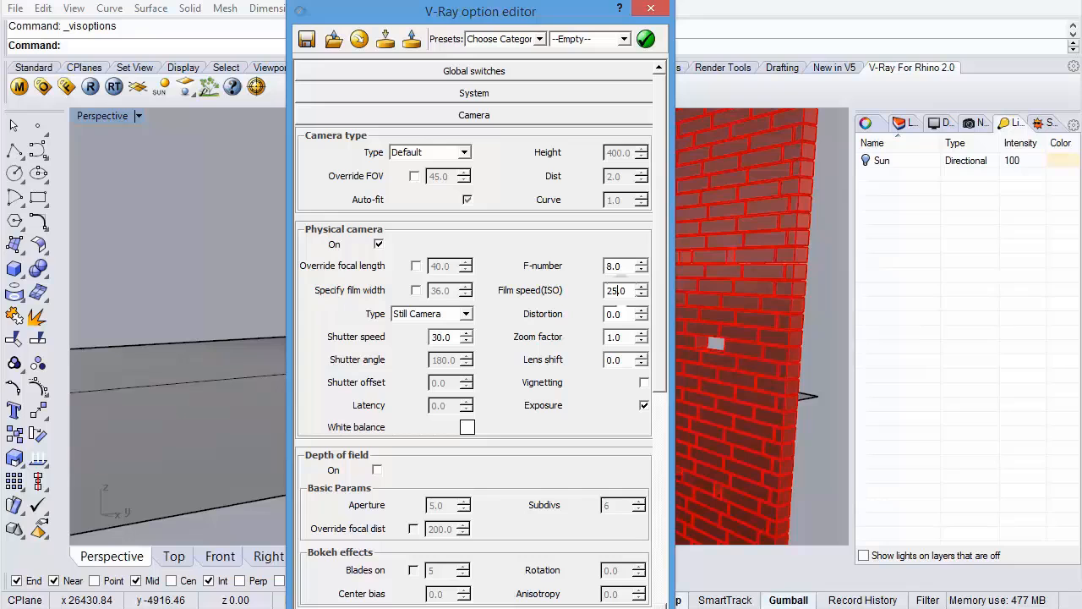
pyautogui.click(650, 8)
# Render the perspective view of the wall with V-Ray, and close the frame buffer and progress window after checking the image.
pyautogui.click(90, 85)
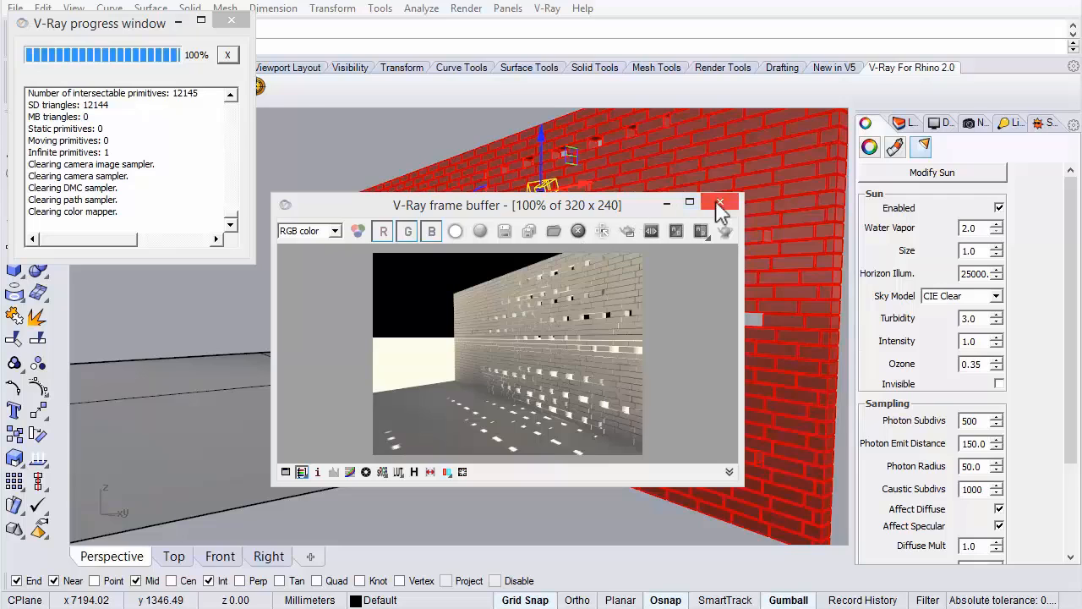
pyautogui.moveTo(565, 212); pyautogui.dragTo(536, 213)
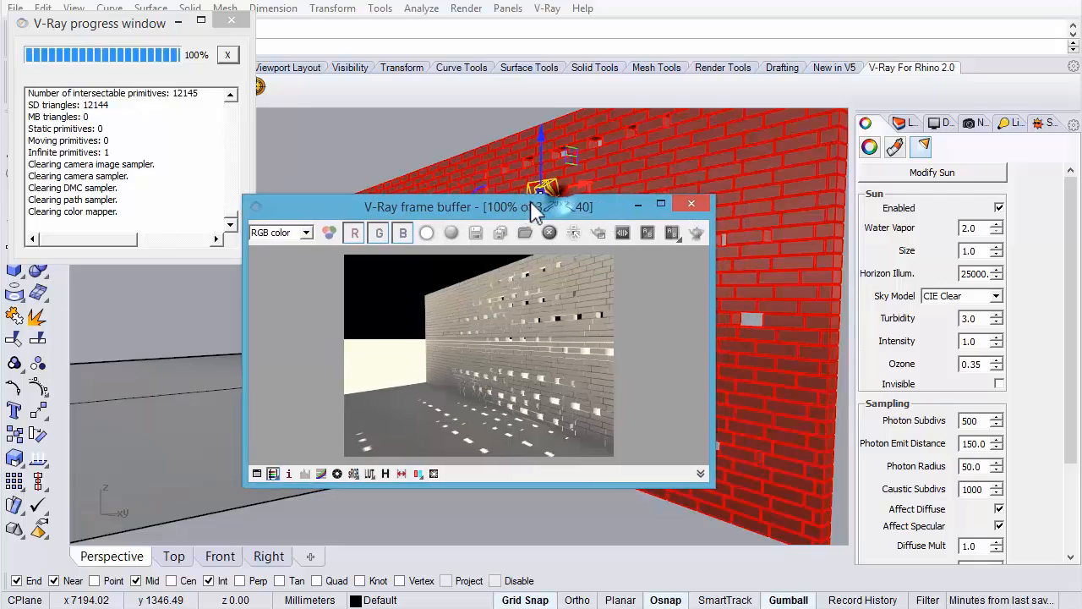
pyautogui.click(689, 203)
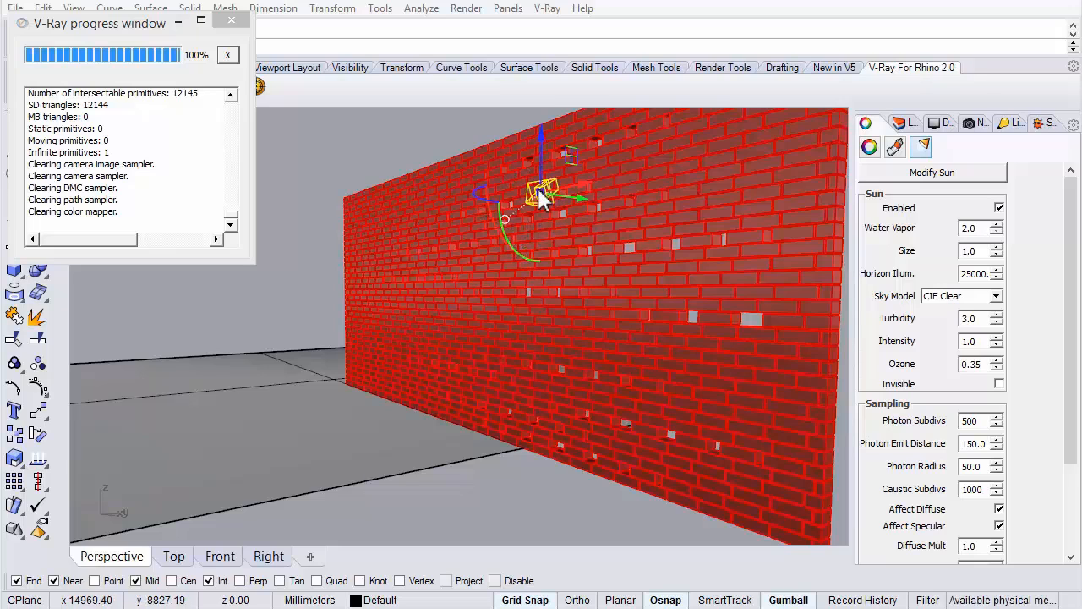
pyautogui.click(231, 20)
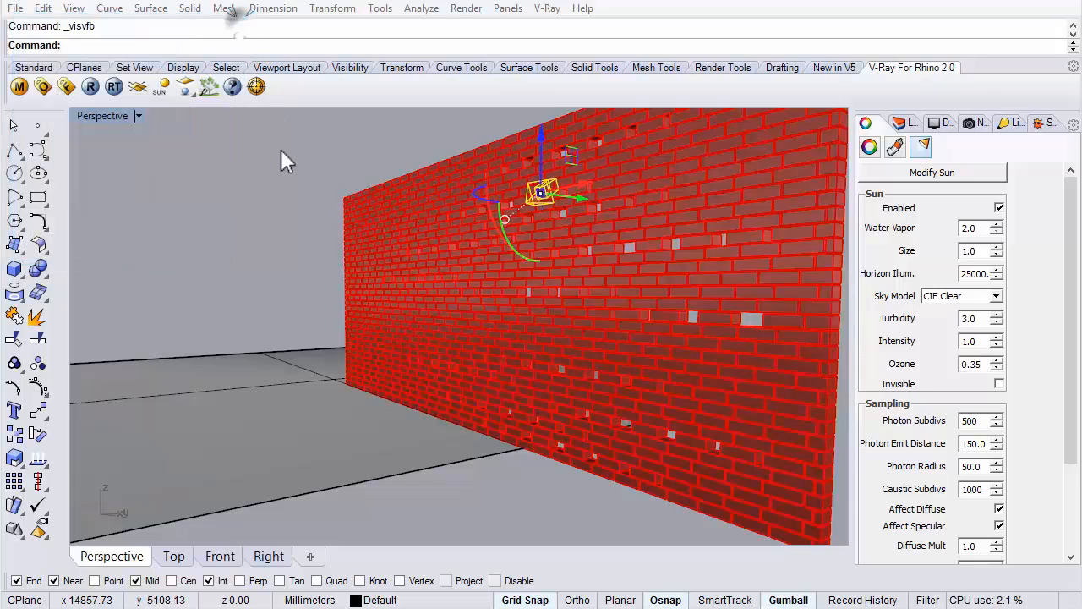
# Select the sun object in the Top view and examine its V-Ray light properties and sun angle settings without changing them.
pyautogui.click(312, 188)
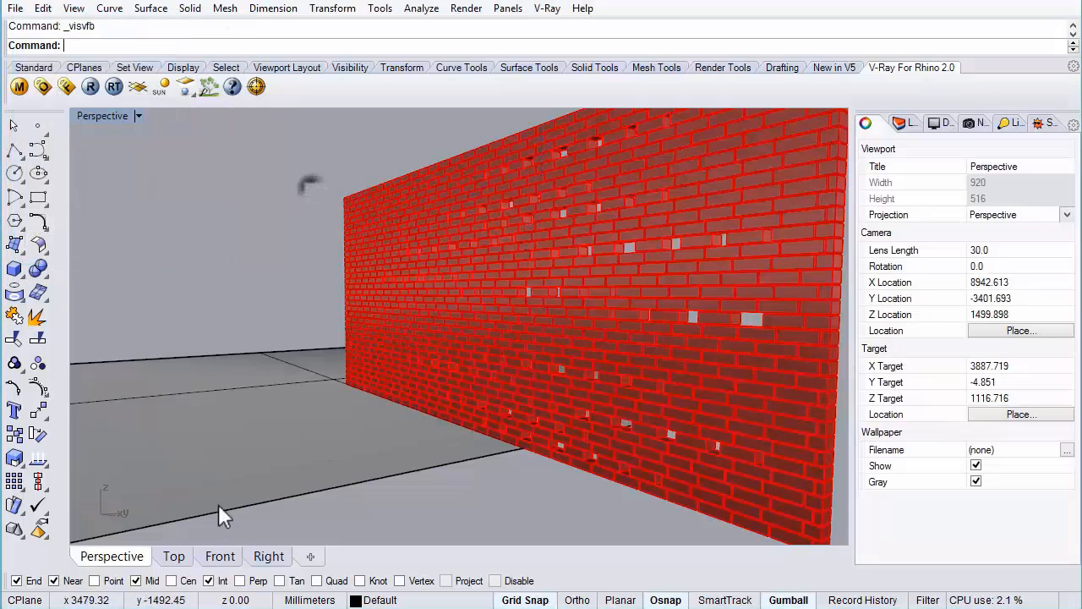
pyautogui.click(177, 559)
pyautogui.click(448, 282)
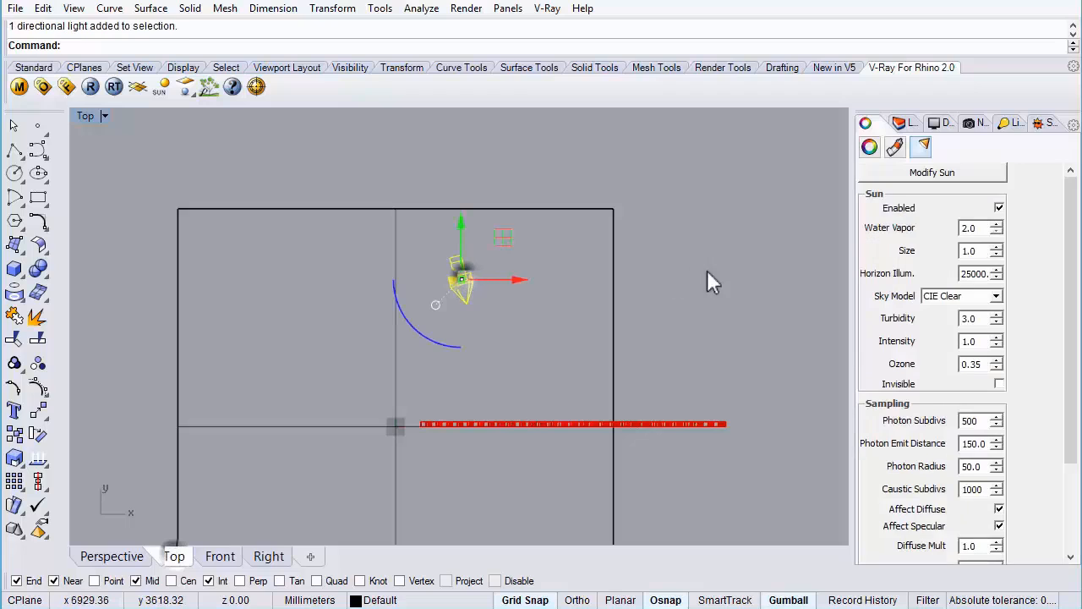
pyautogui.click(869, 147)
pyautogui.click(921, 145)
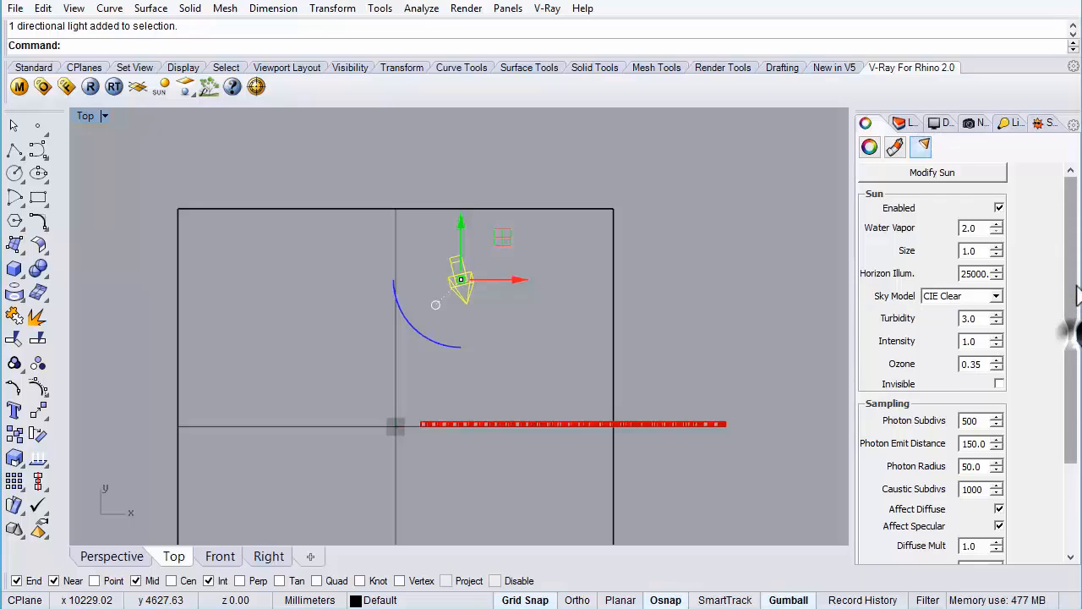
pyautogui.moveTo(1070, 302); pyautogui.dragTo(1064, 277)
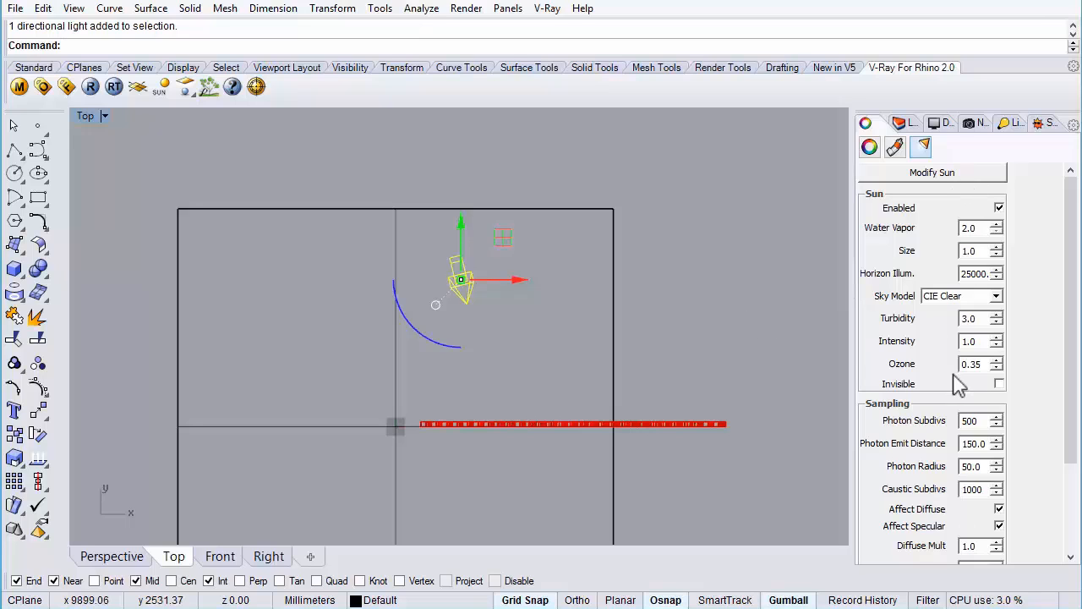
pyautogui.click(926, 173)
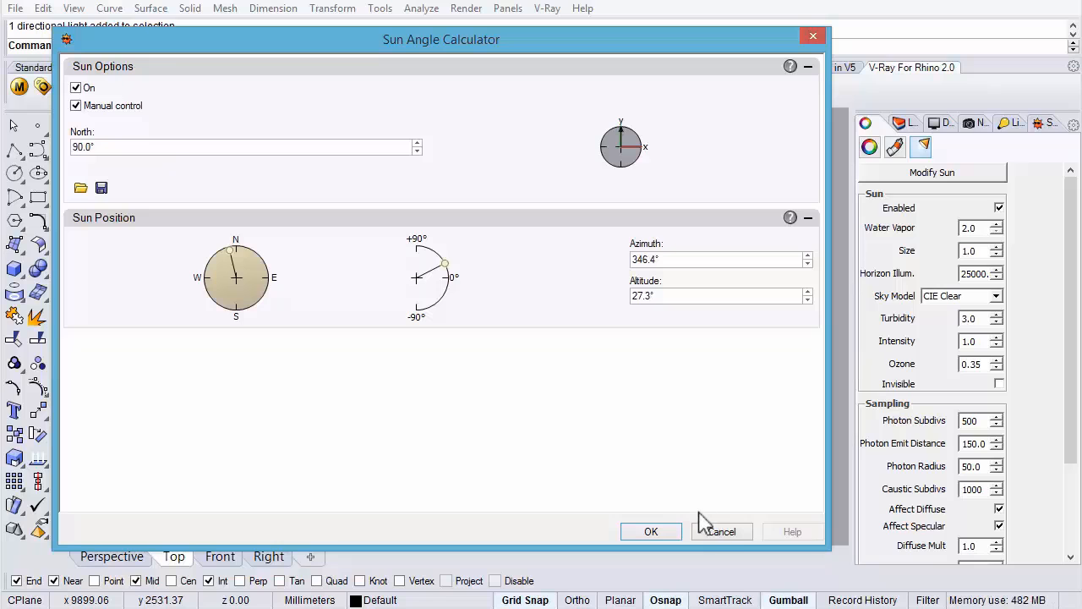
pyautogui.click(720, 532)
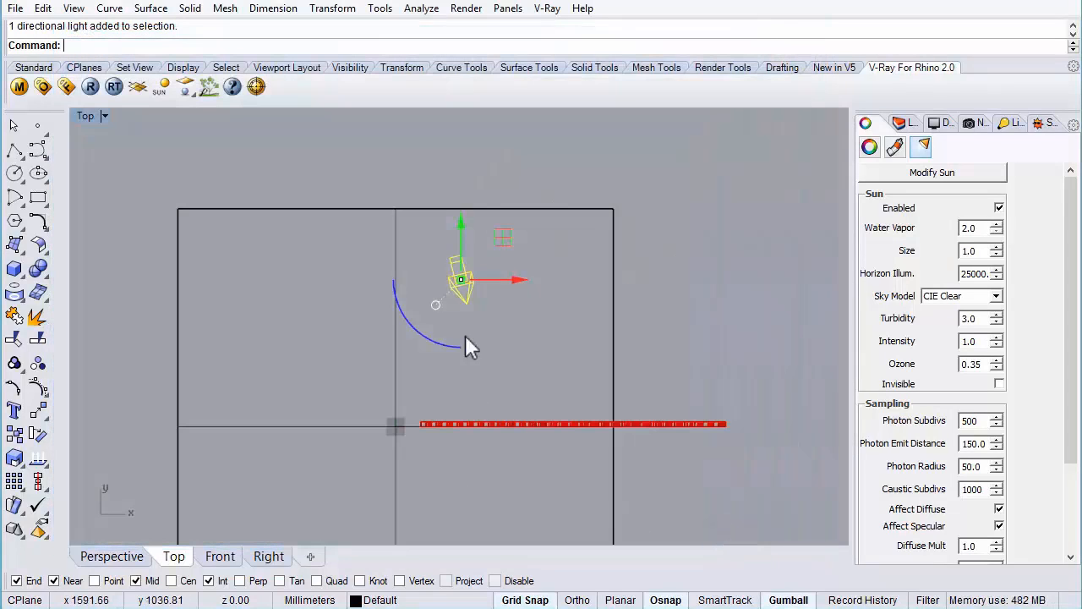
# Return to the perspective view, open the V-Ray material editor at a smaller window size, and create a Standard material under Scene Materials.
pyautogui.click(104, 555)
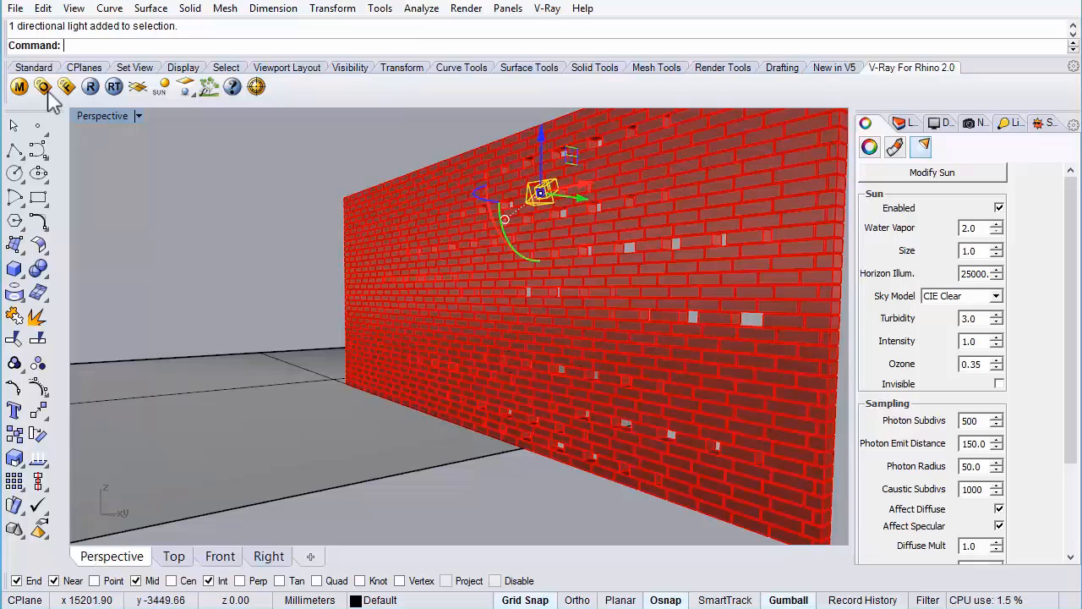
pyautogui.click(19, 87)
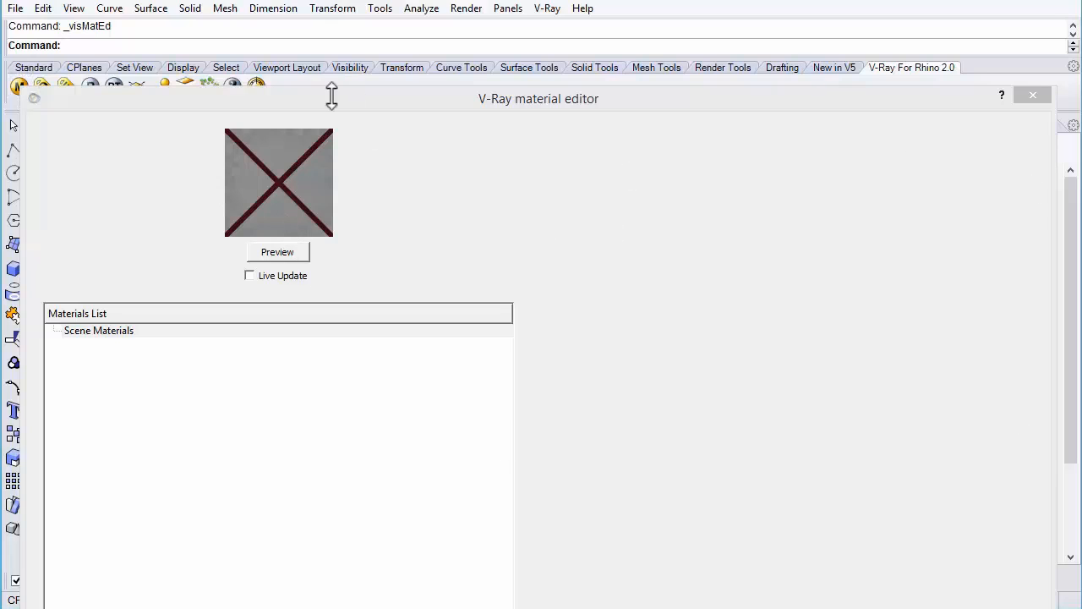
pyautogui.moveTo(28, 92); pyautogui.dragTo(298, 301)
pyautogui.moveTo(433, 309); pyautogui.dragTo(281, 87)
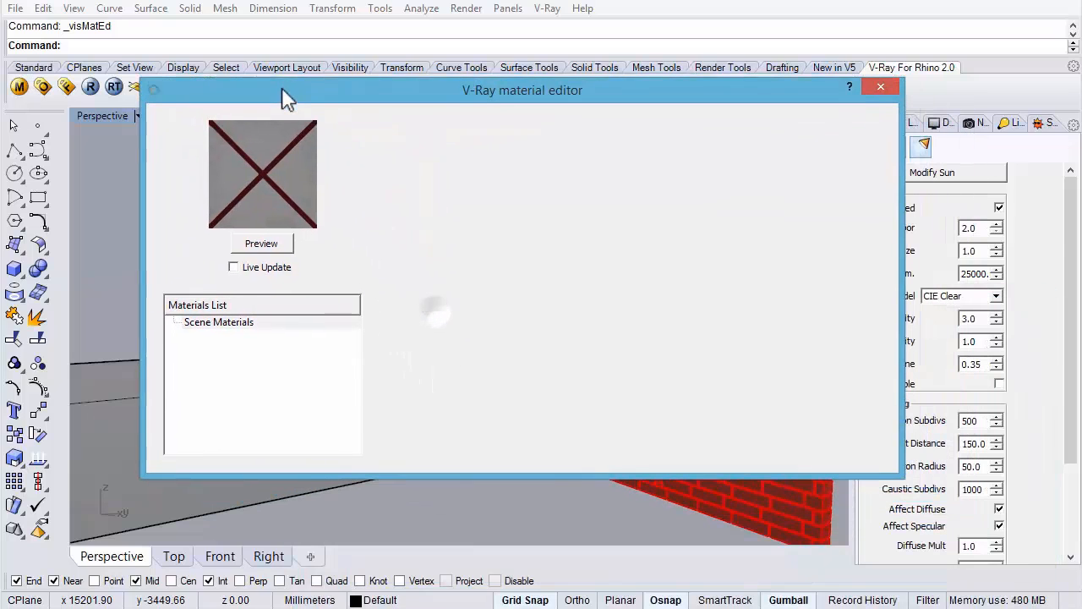
pyautogui.click(213, 322)
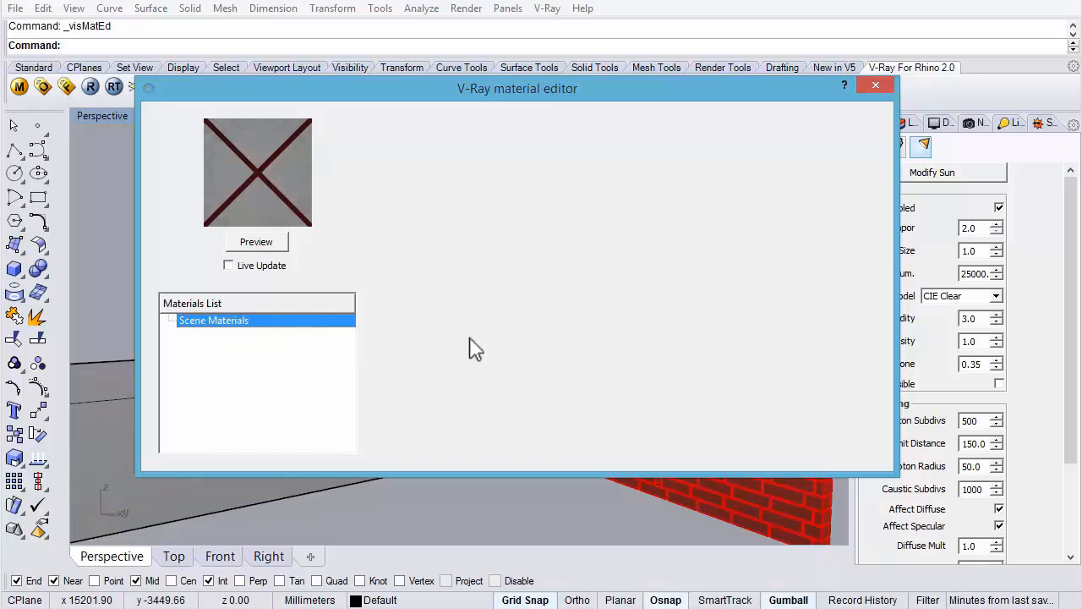
pyautogui.rightClick(201, 329)
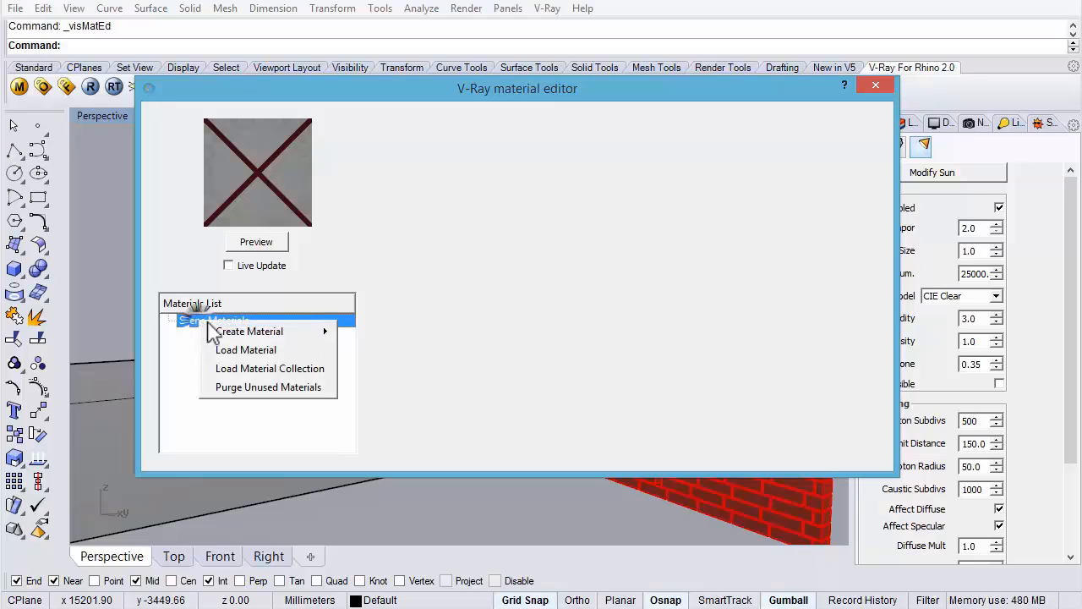
pyautogui.moveTo(247, 334)
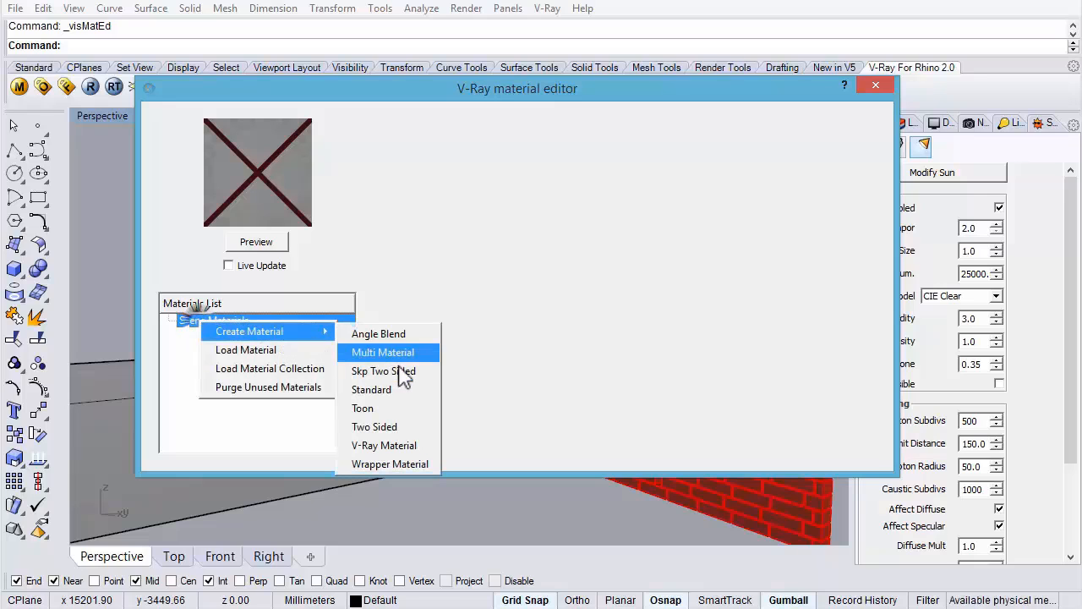
pyautogui.click(370, 392)
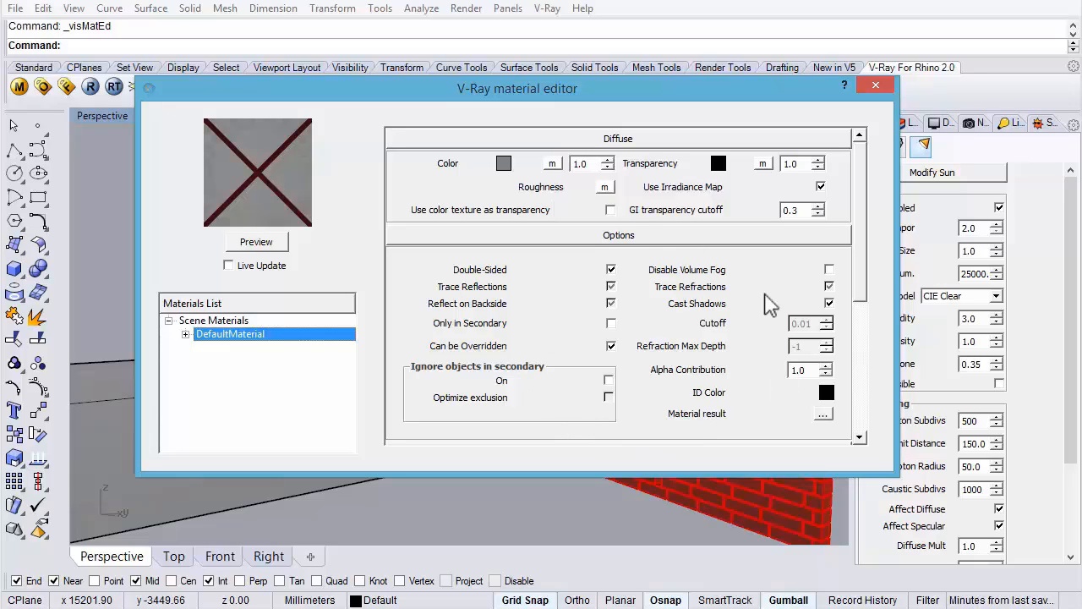
# Set the new Standard material's diffuse color to Dark Gray.
pyautogui.click(503, 164)
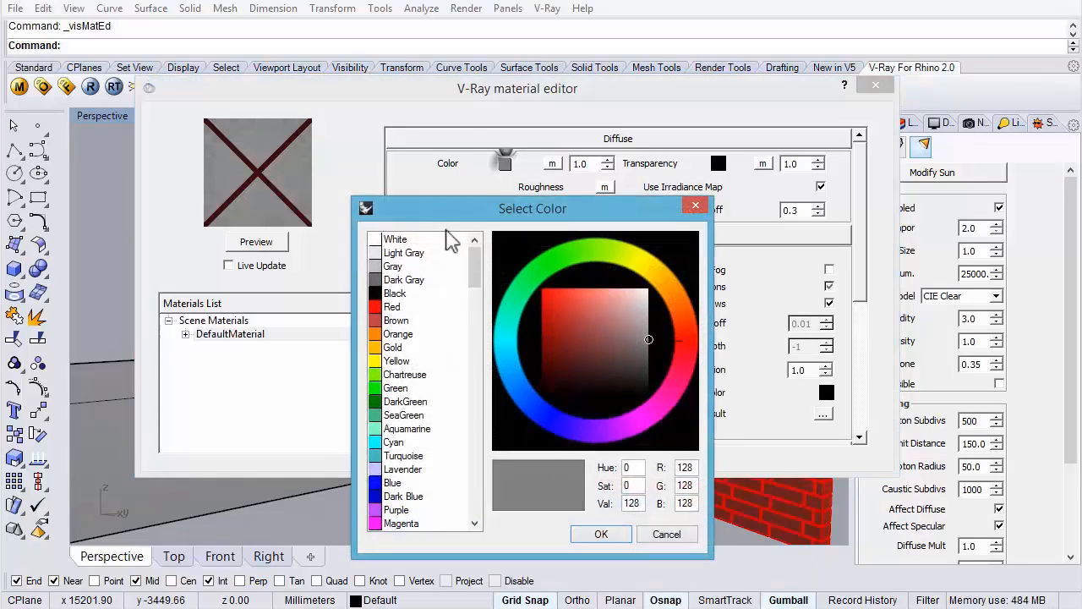
pyautogui.click(385, 265)
pyautogui.click(380, 277)
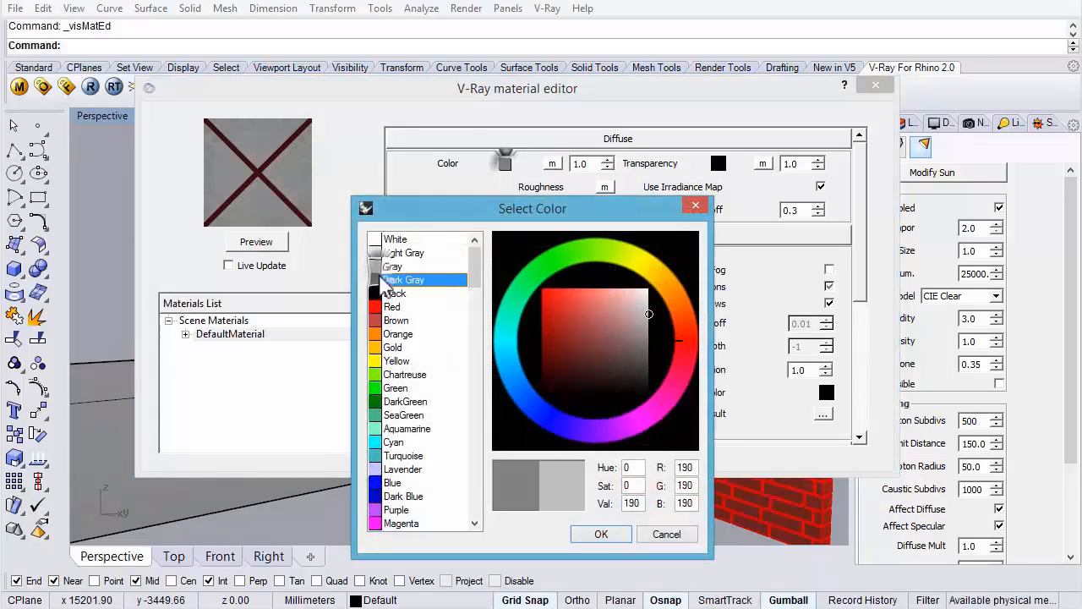
pyautogui.click(601, 534)
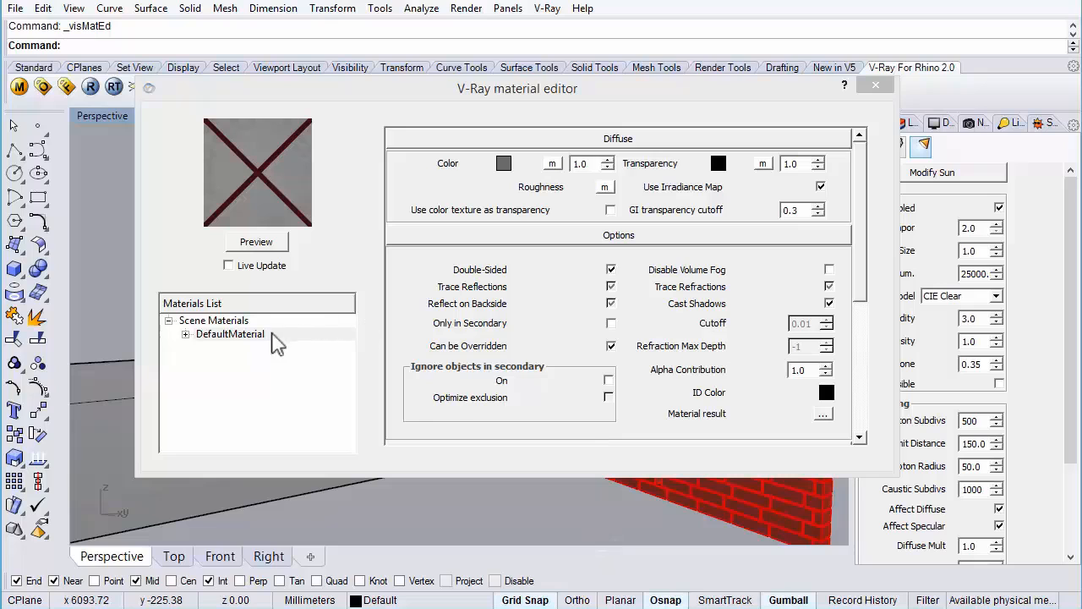
# Rename the dark gray material as BrickMat.
pyautogui.click(213, 319)
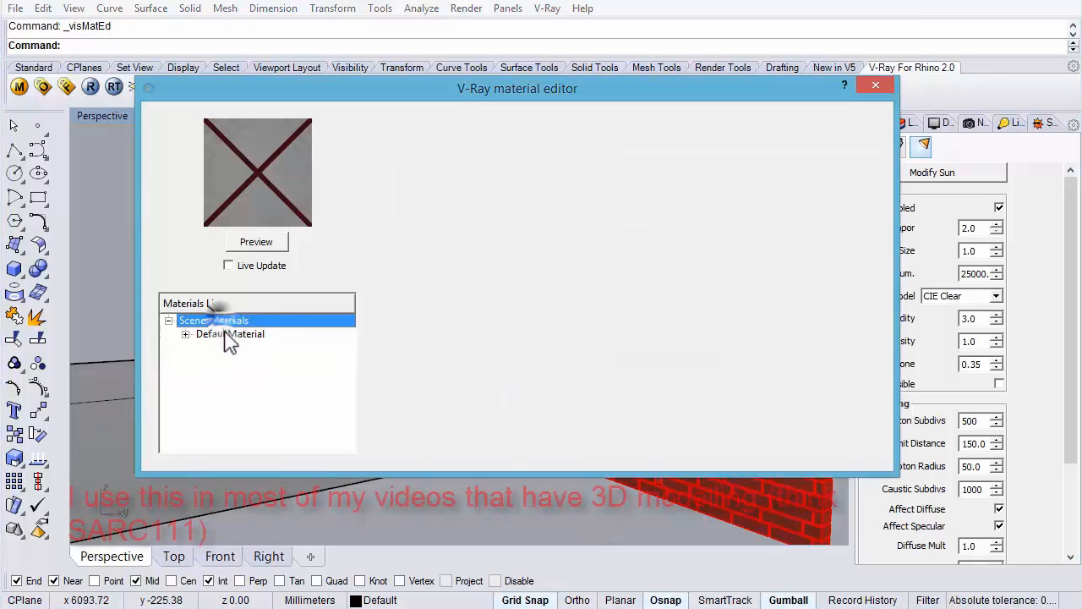
pyautogui.click(229, 335)
pyautogui.rightClick(229, 338)
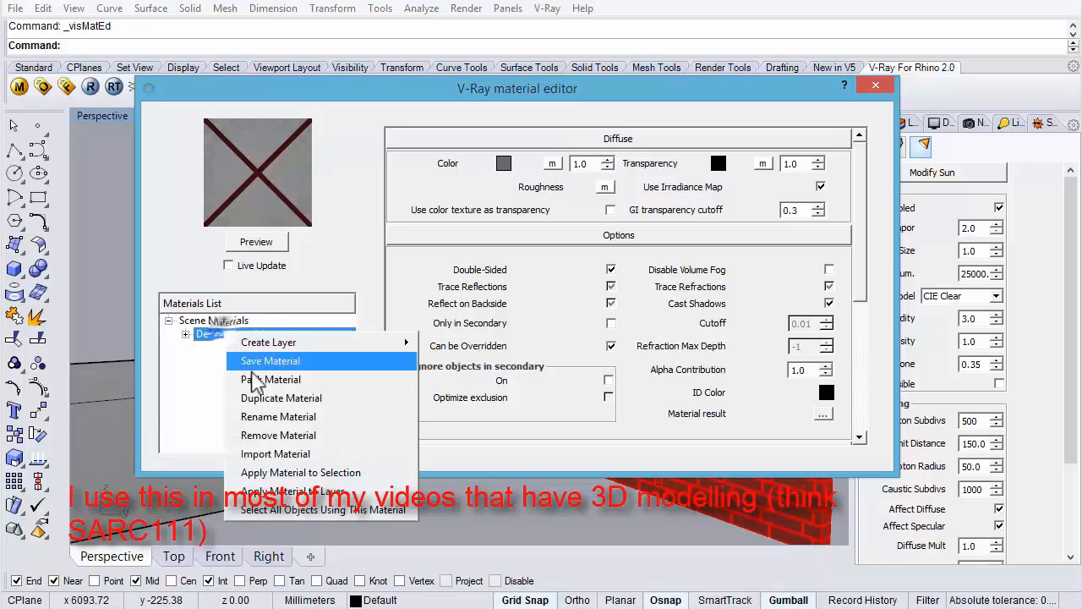
pyautogui.click(260, 415)
pyautogui.write('Br')
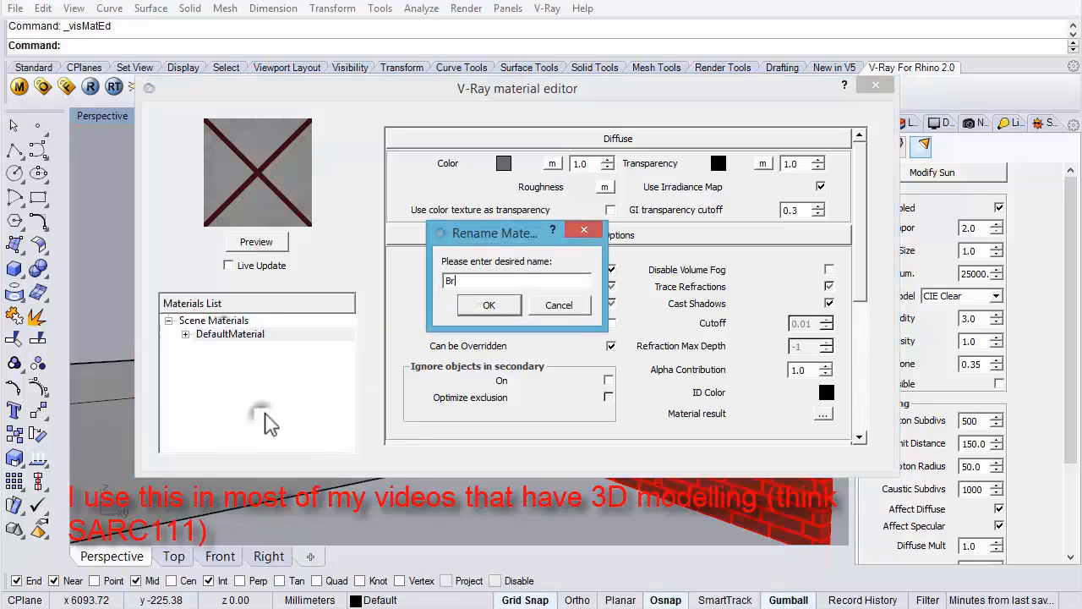
pyautogui.write('ickM')
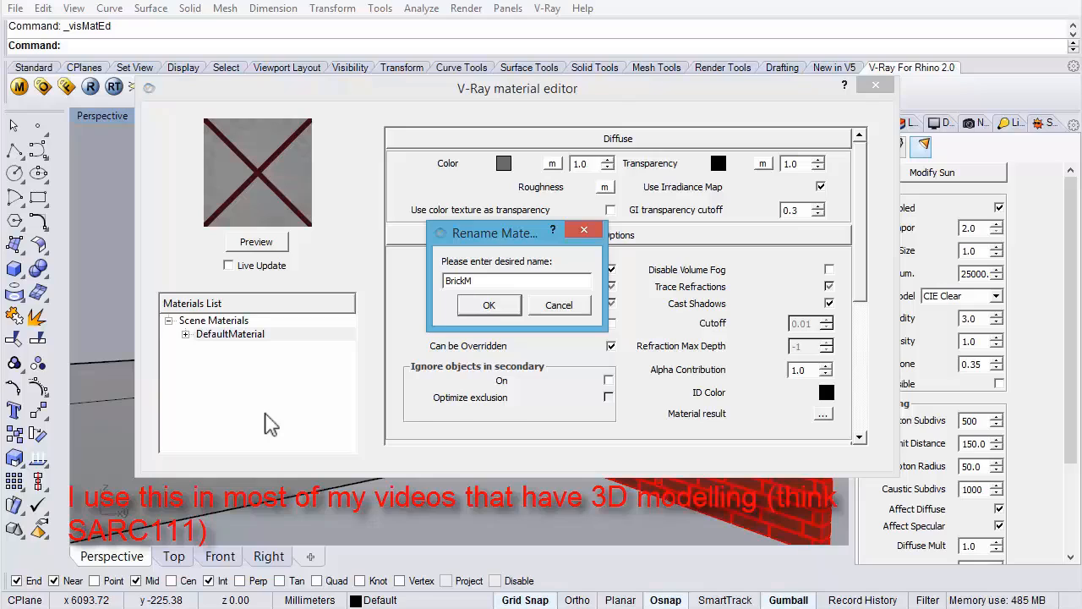
pyautogui.write('at')
pyautogui.press('Return')
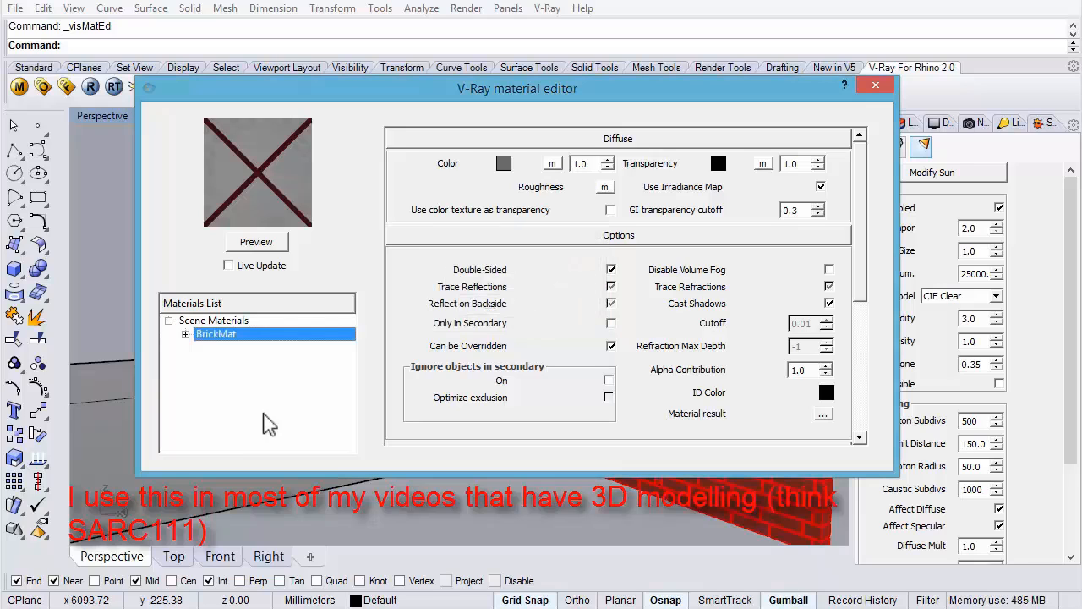
# Create a second Standard material under Scene Materials and rename it Ground.
pyautogui.click(226, 320)
pyautogui.rightClick(227, 322)
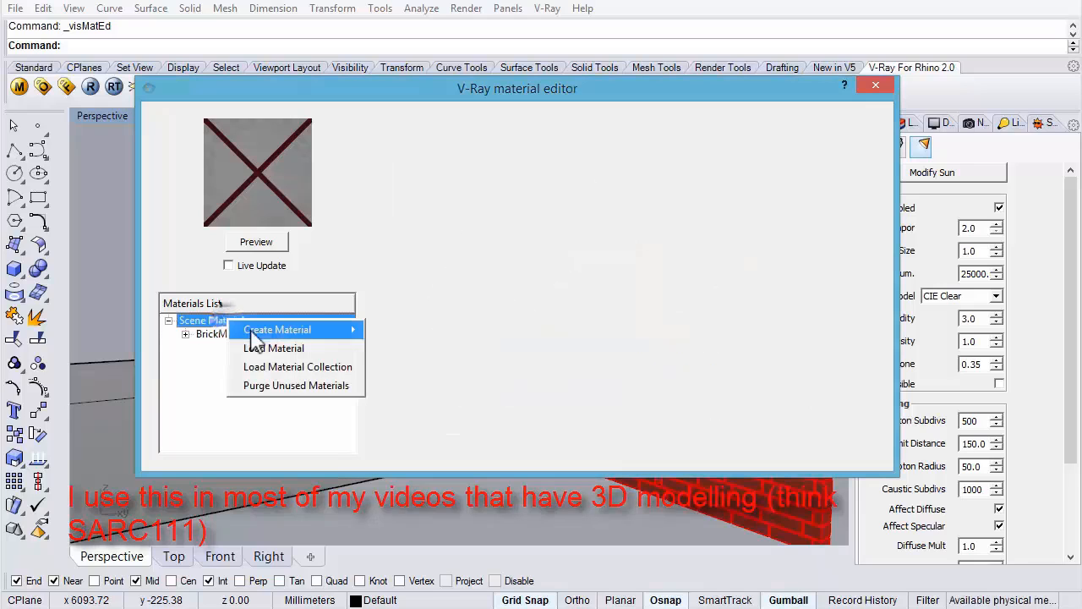
pyautogui.moveTo(279, 334)
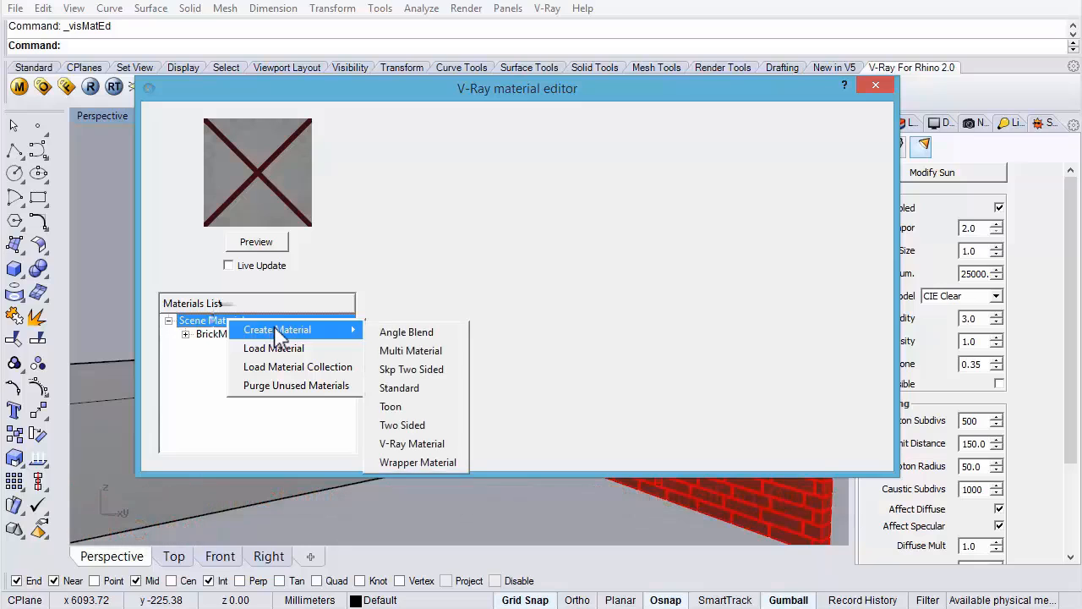
pyautogui.click(382, 391)
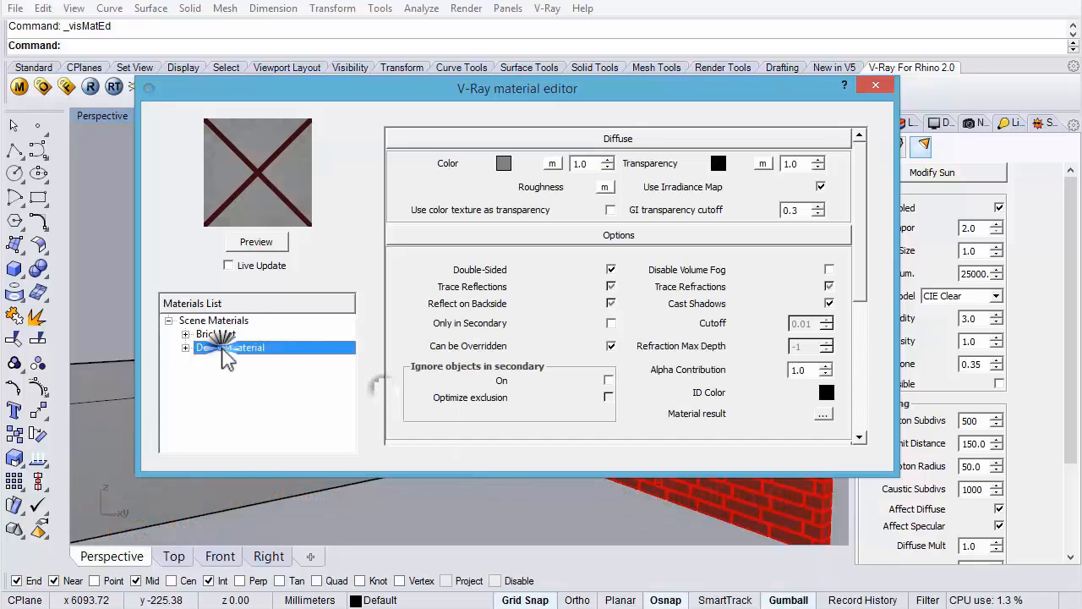
pyautogui.rightClick(223, 349)
pyautogui.click(263, 433)
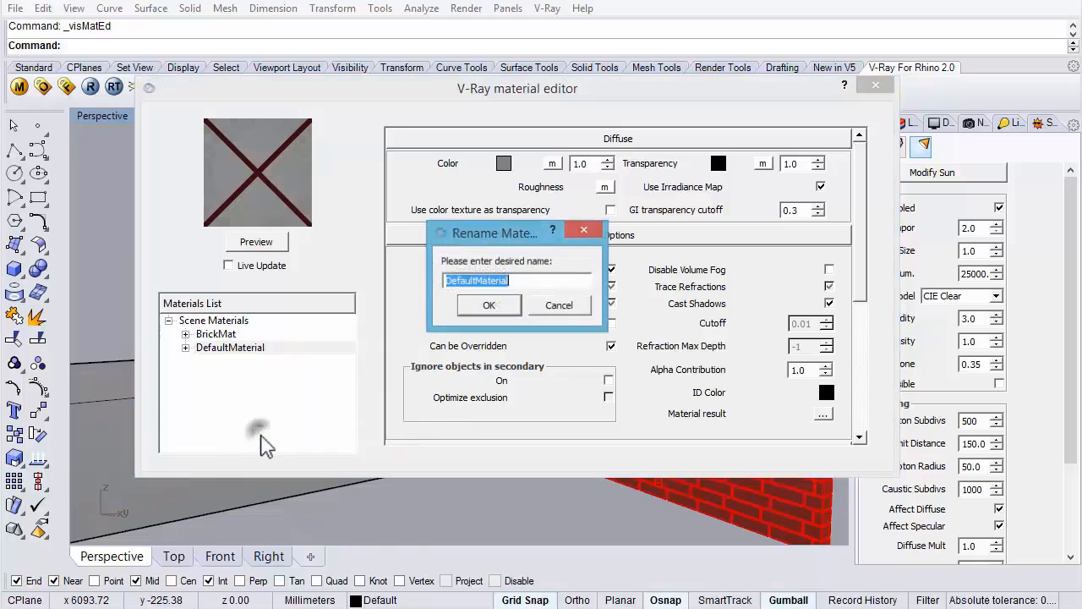
pyautogui.write('Ground')
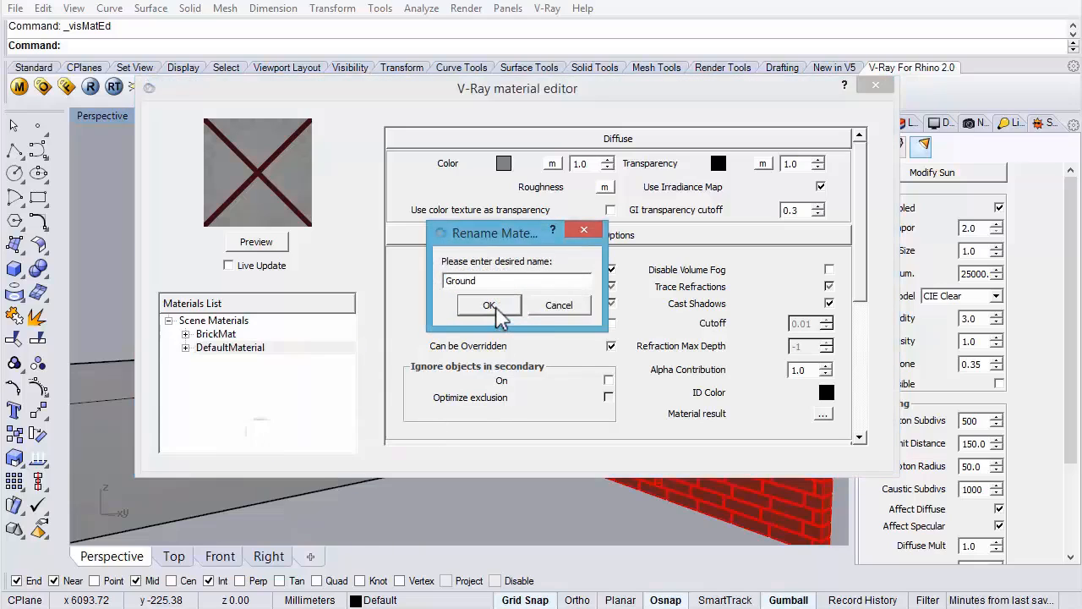
pyautogui.click(490, 306)
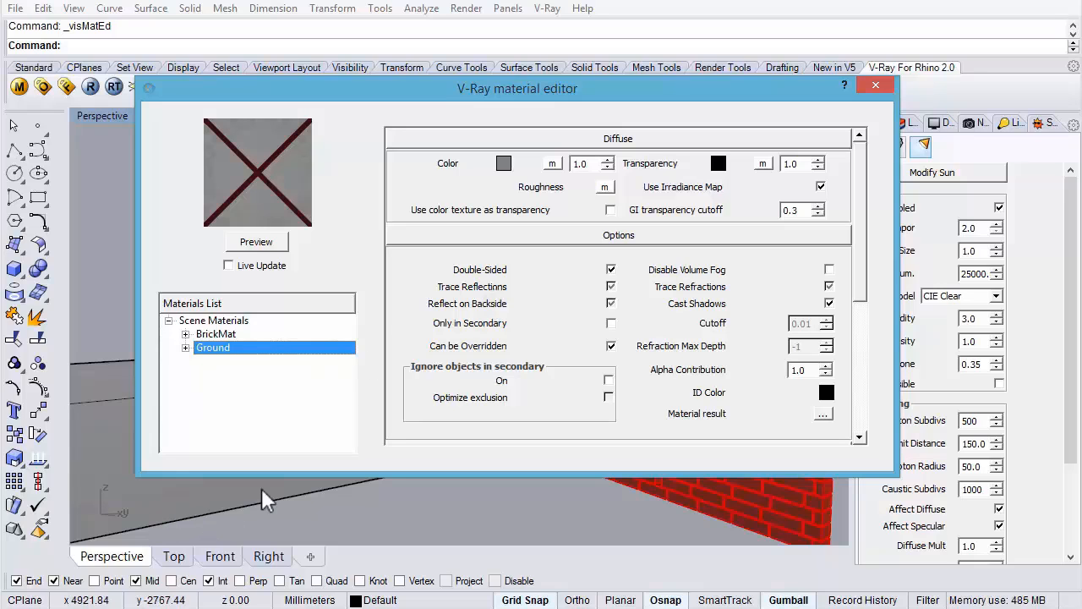
# Set the Ground material's diffuse color to White.
pyautogui.click(504, 164)
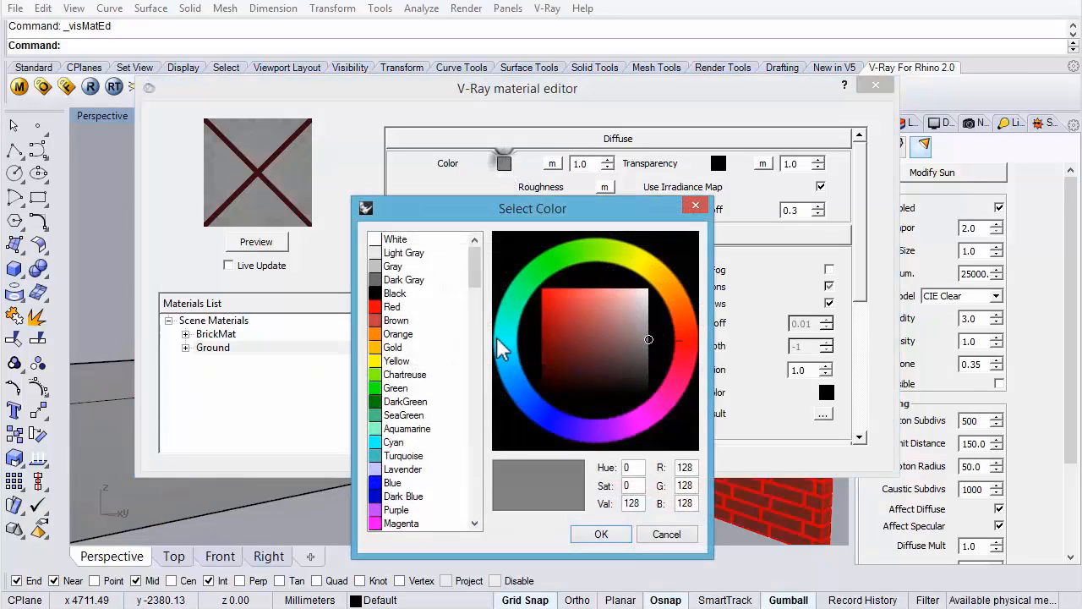
pyautogui.click(384, 241)
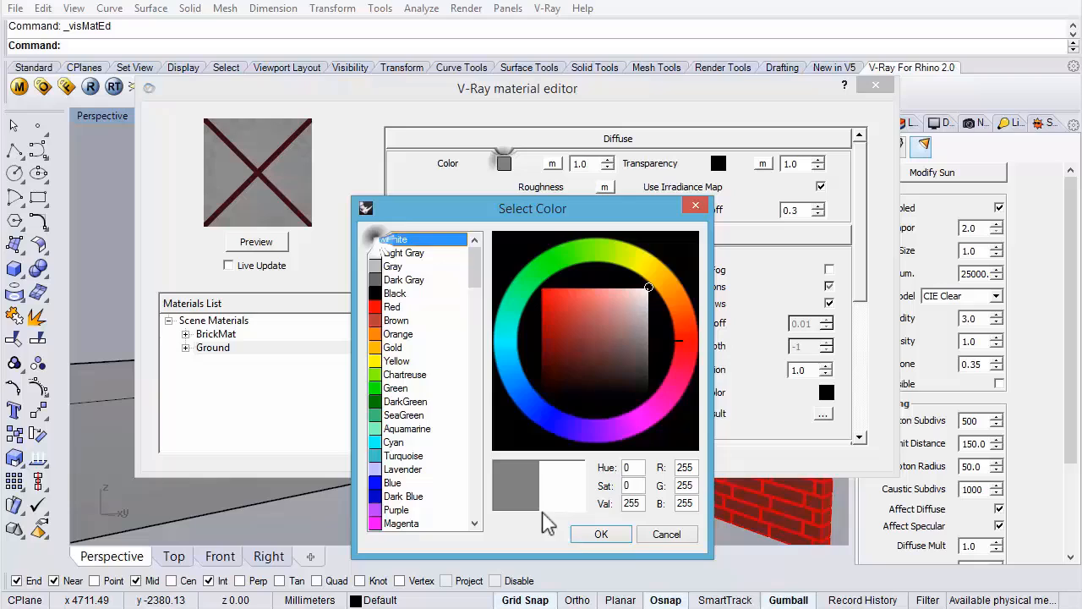
pyautogui.click(601, 533)
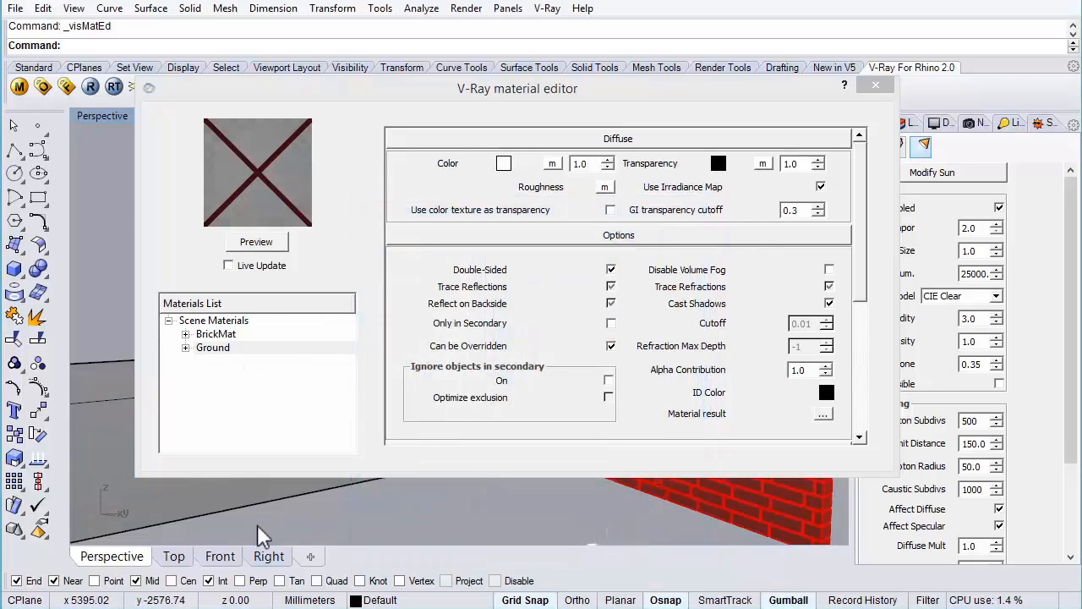
# Select the V-Ray infinite plane, apply the Ground material to it, and refresh the material's preview.
pyautogui.click(258, 501)
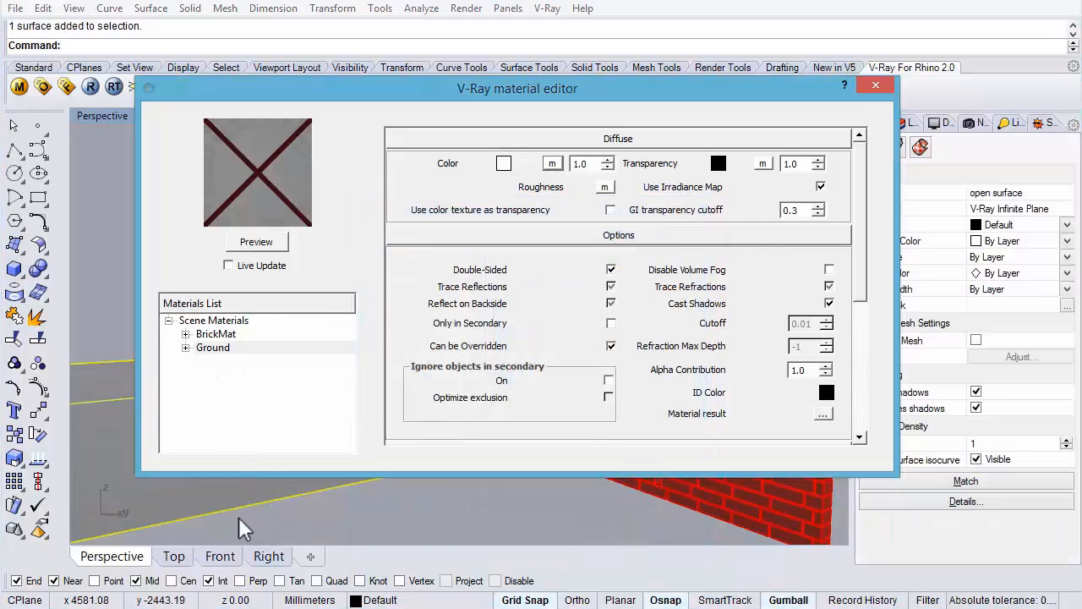
pyautogui.rightClick(217, 347)
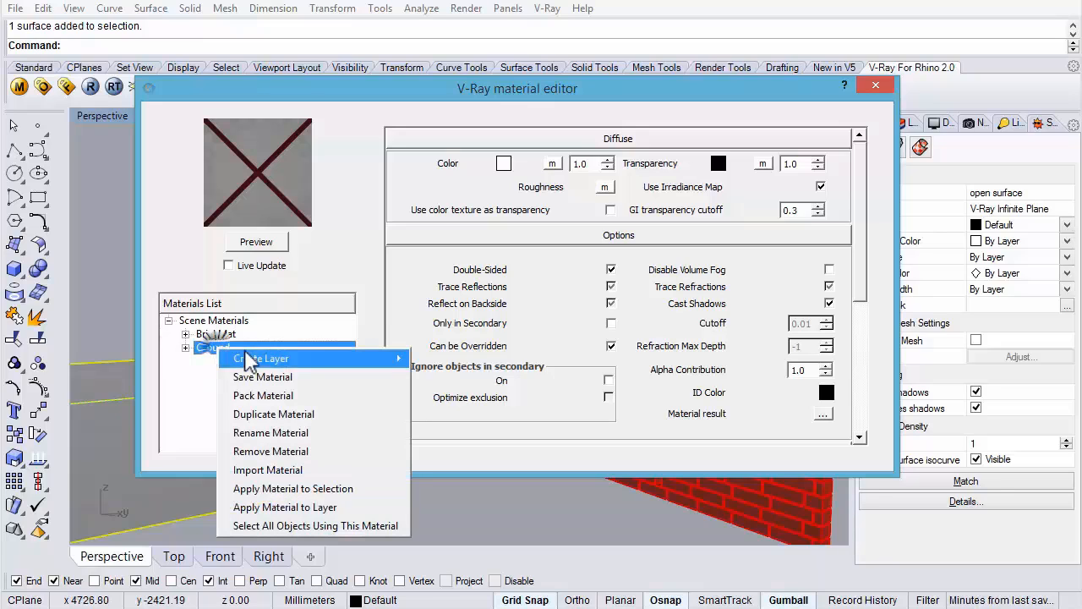
pyautogui.click(274, 489)
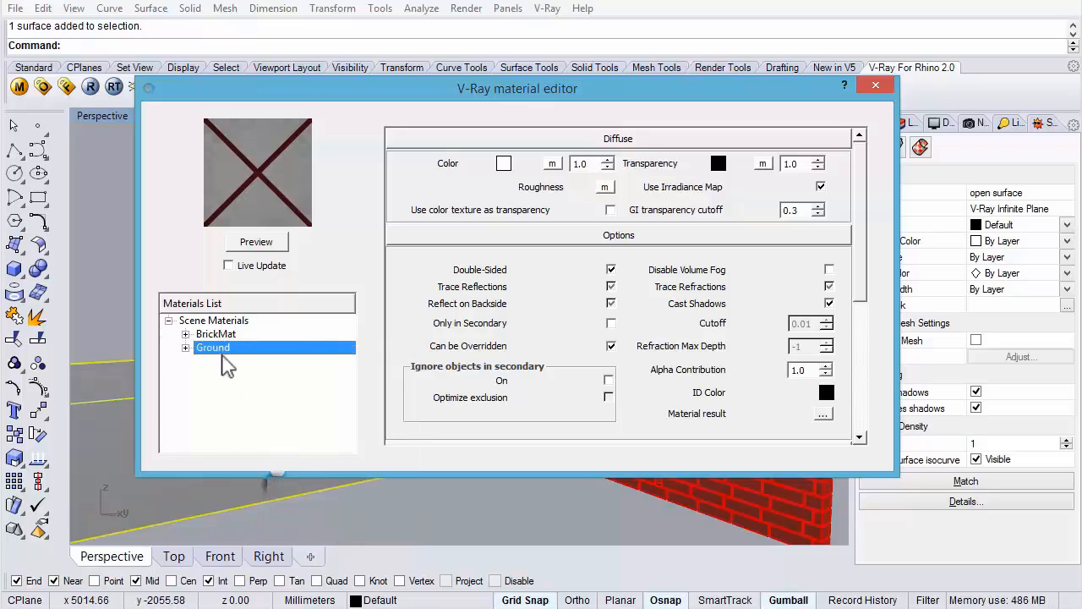
pyautogui.click(257, 244)
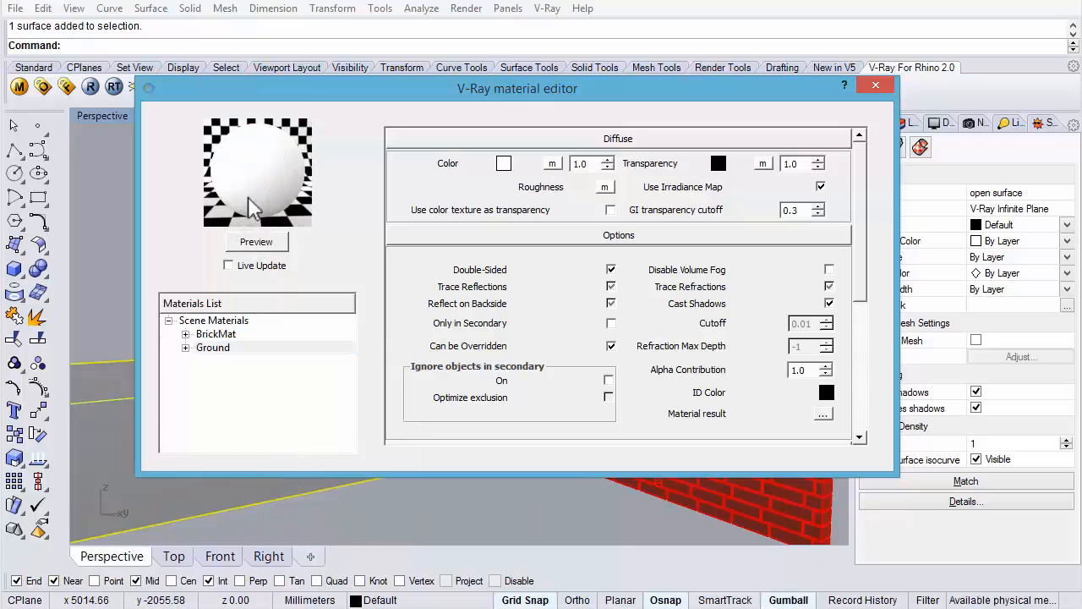
# Move the material editor clear of the layer list and assign the V-Ray material BrickMat to the bricks layer.
pyautogui.click(216, 335)
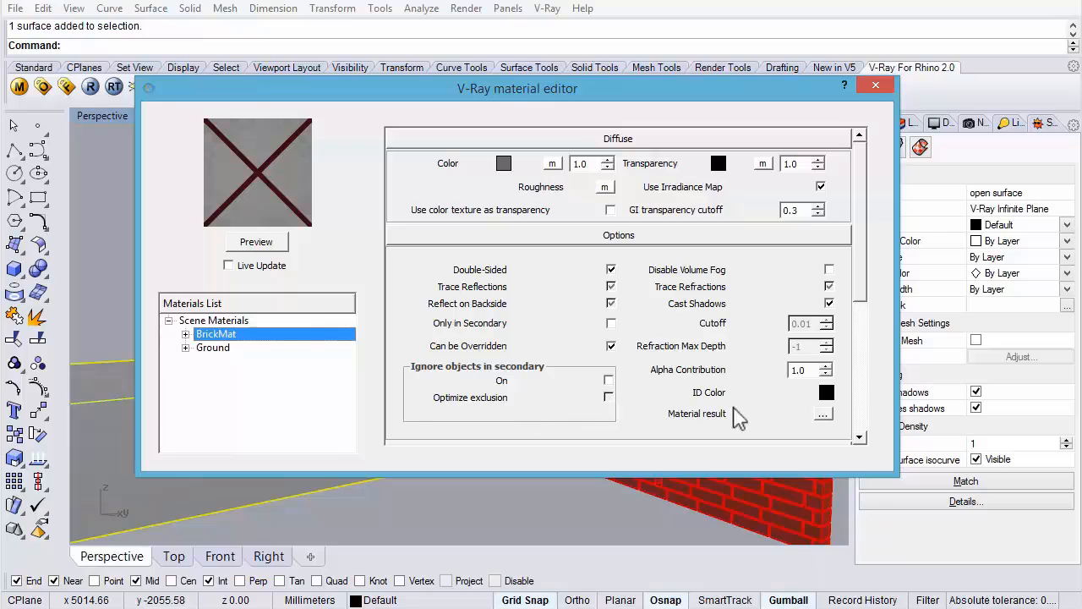
pyautogui.moveTo(776, 85); pyautogui.dragTo(606, 72)
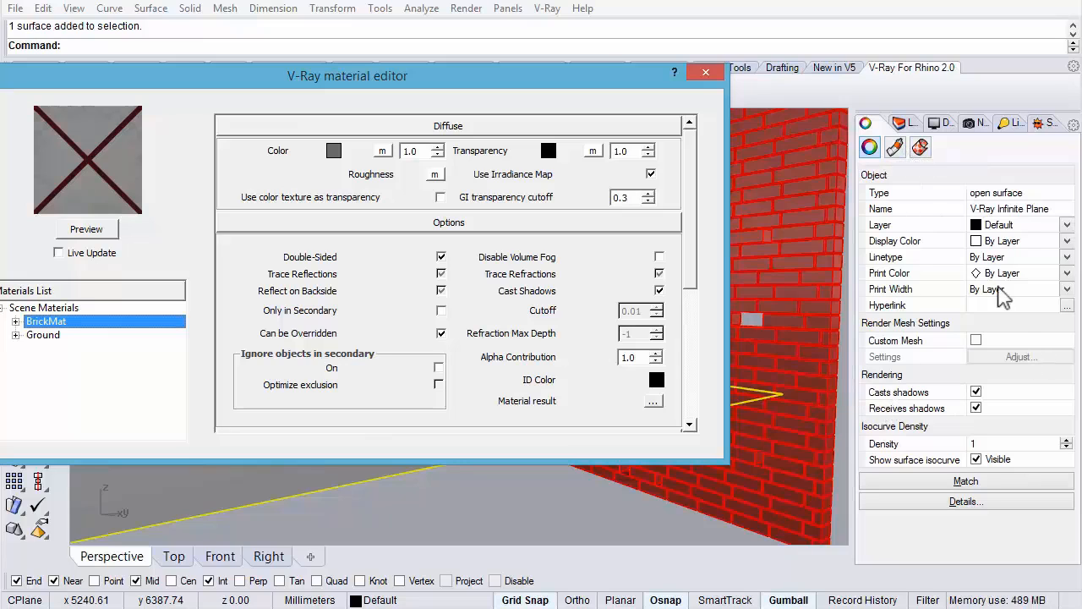
pyautogui.click(903, 124)
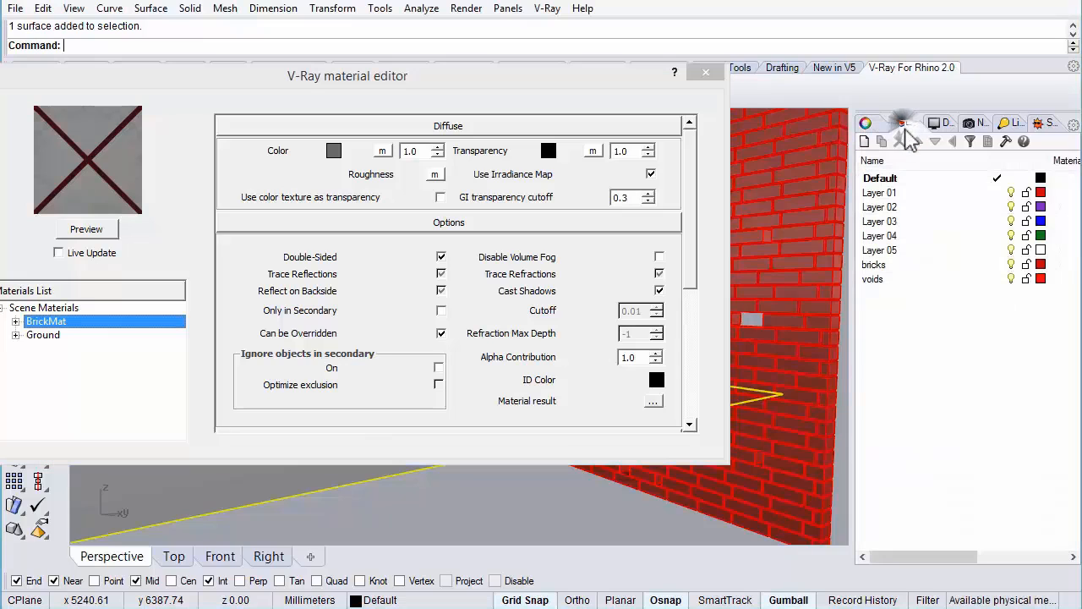
pyautogui.click(1054, 265)
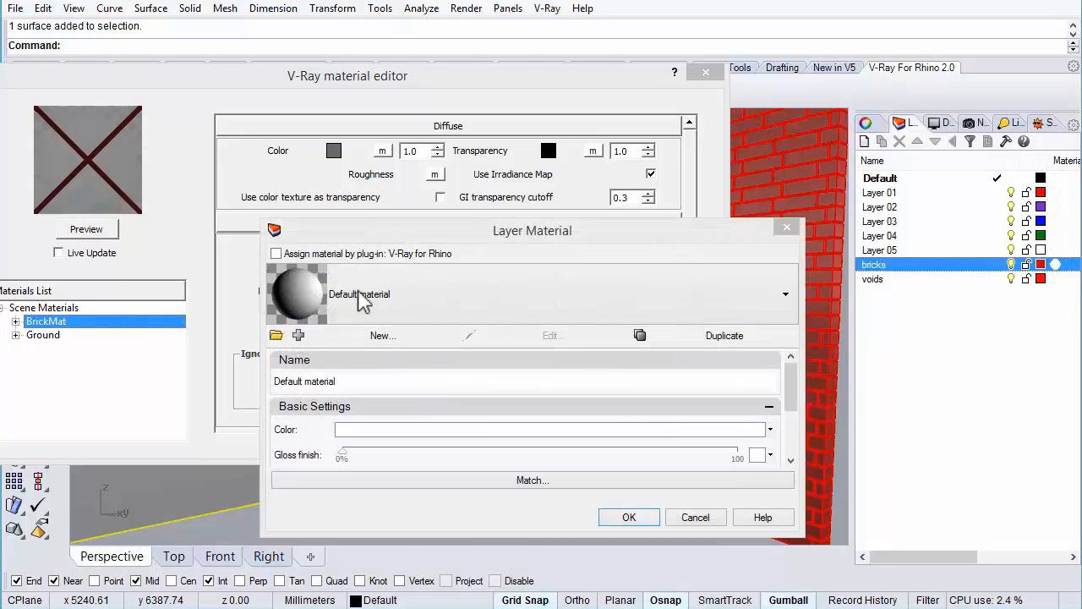
pyautogui.click(275, 254)
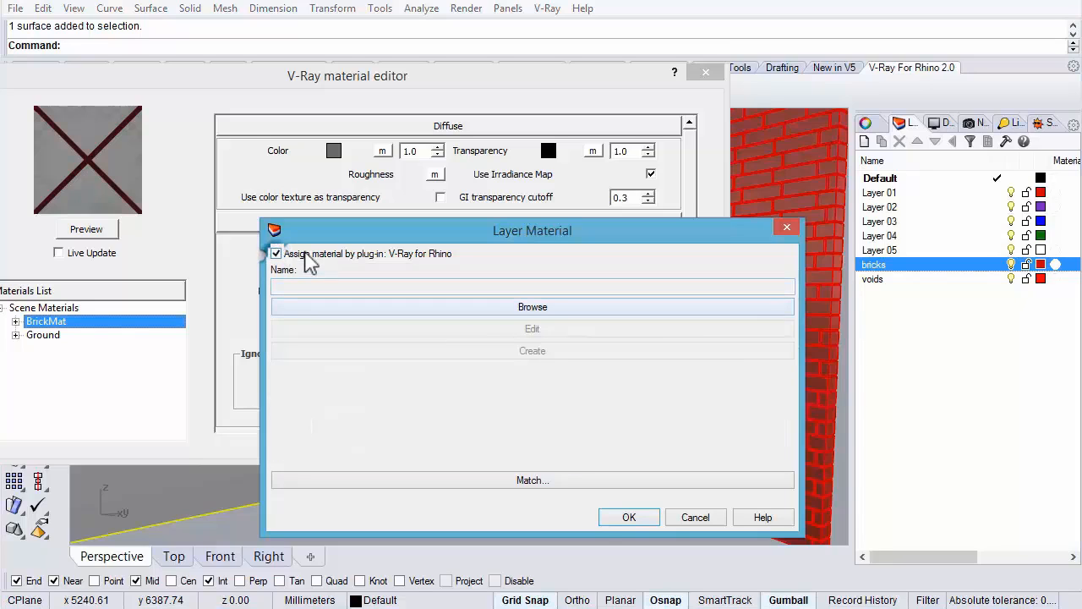
pyautogui.click(550, 308)
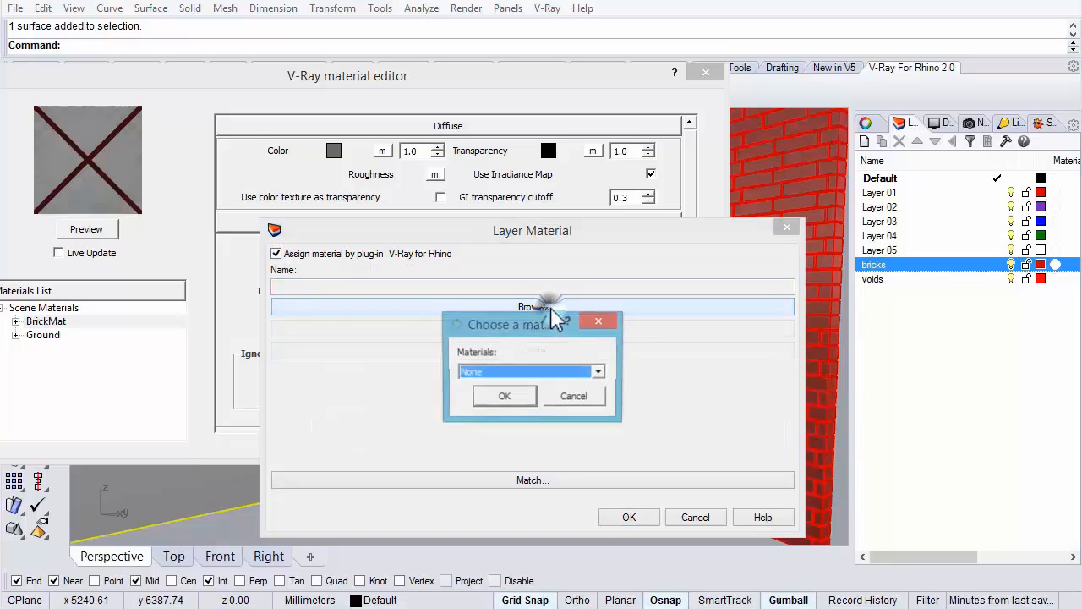
pyautogui.click(601, 372)
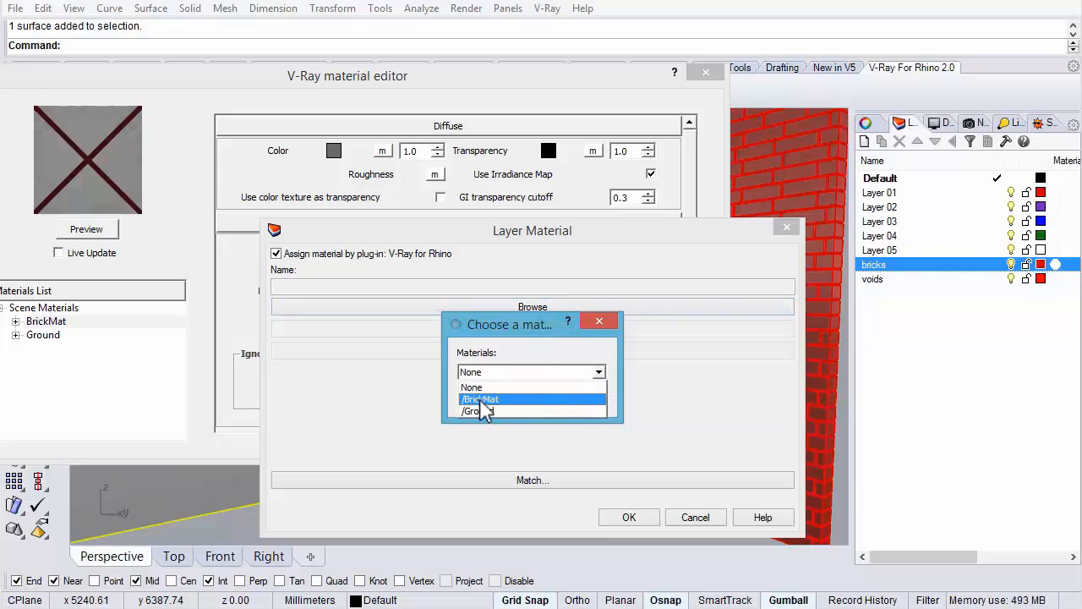
pyautogui.click(499, 399)
pyautogui.click(505, 397)
pyautogui.click(628, 518)
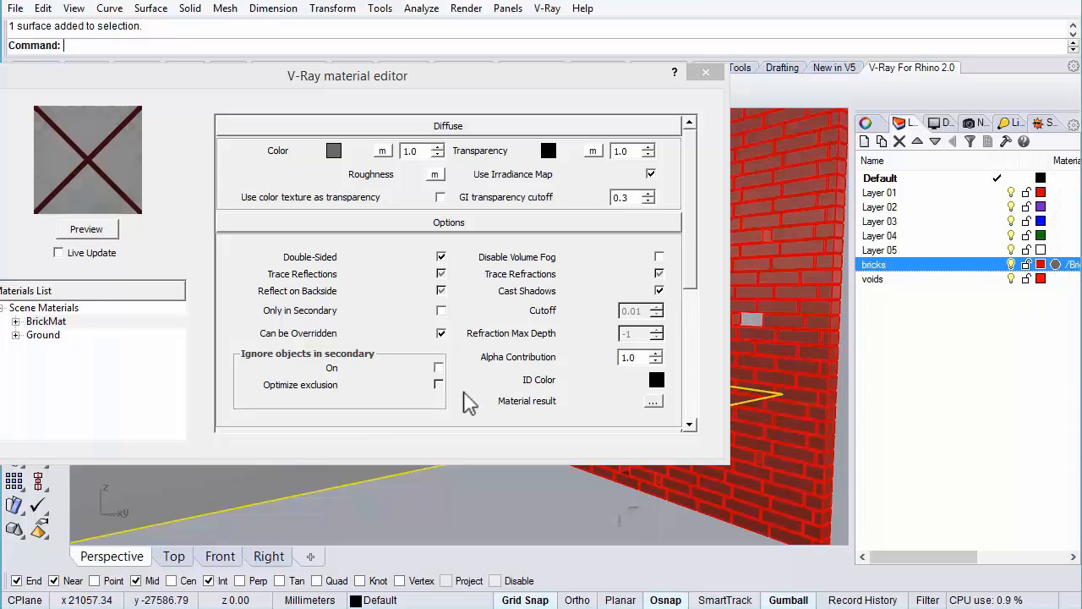
# Close the material editor, render the perspective view with V-Ray, and close the progress window.
pyautogui.click(705, 73)
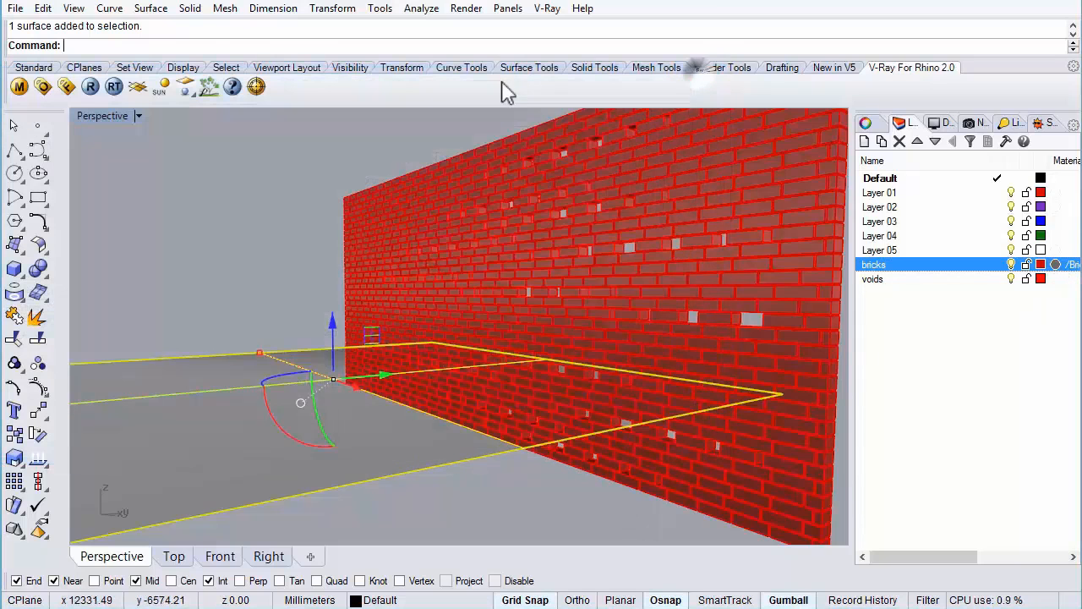
pyautogui.click(90, 88)
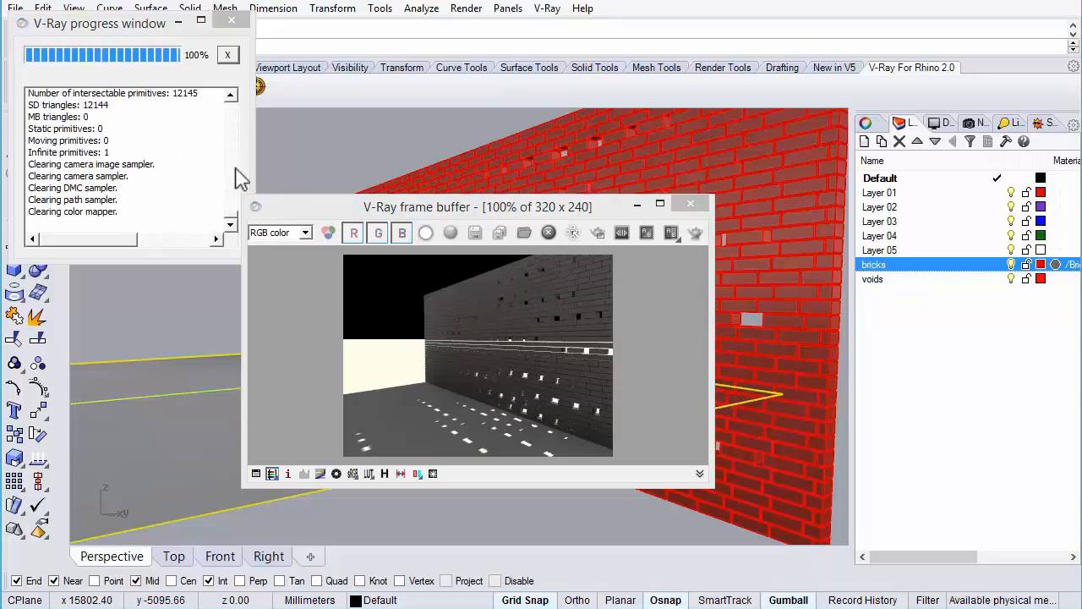
pyautogui.click(230, 20)
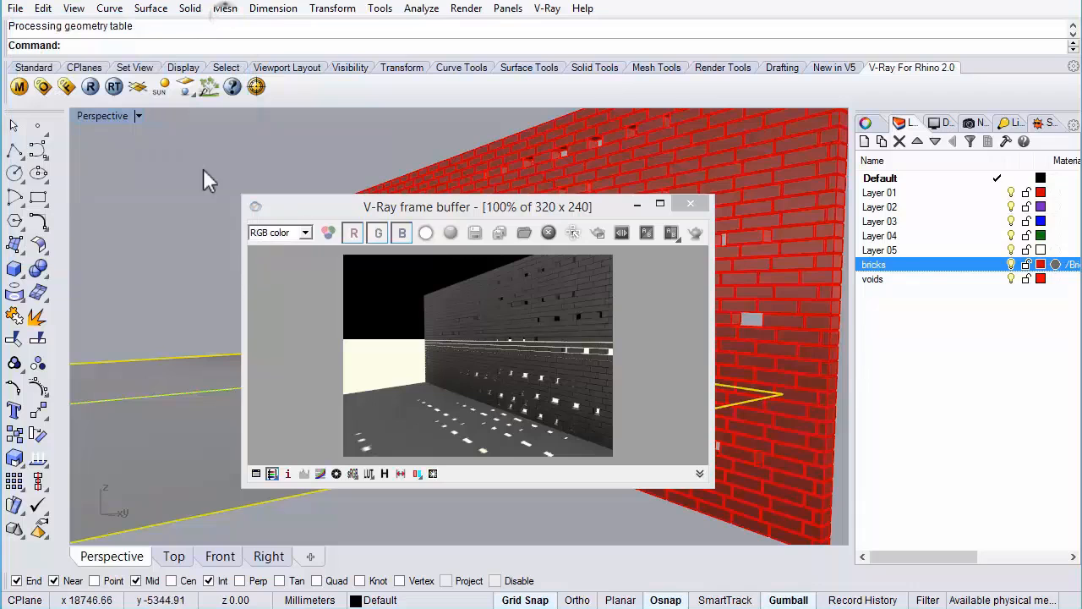
# Set the BrickMat material's diffuse color to a light brown with RGB 206, 174, 157.
pyautogui.click(19, 87)
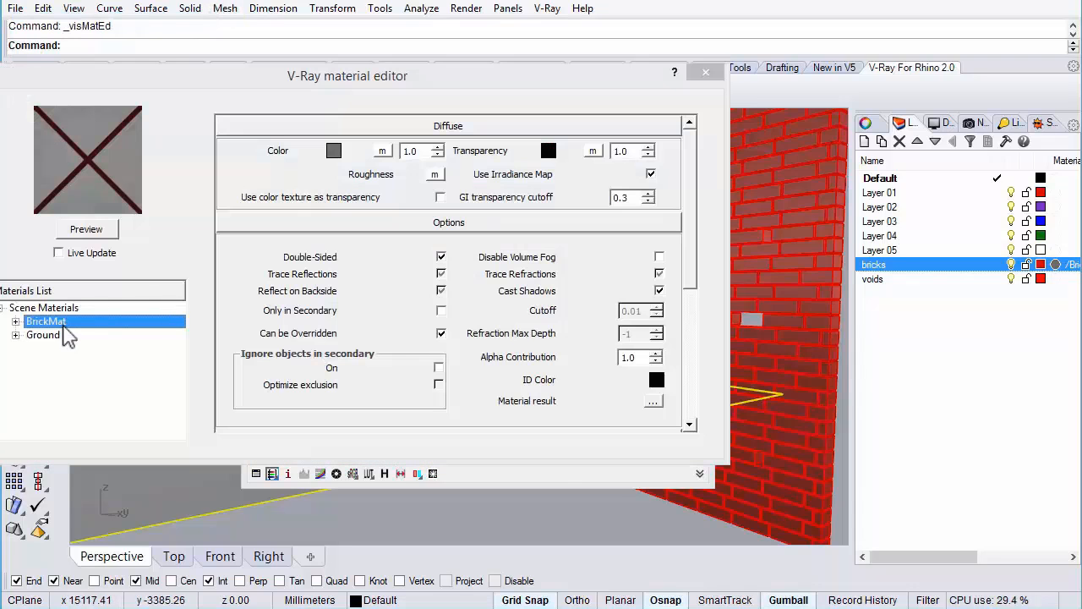
pyautogui.click(333, 150)
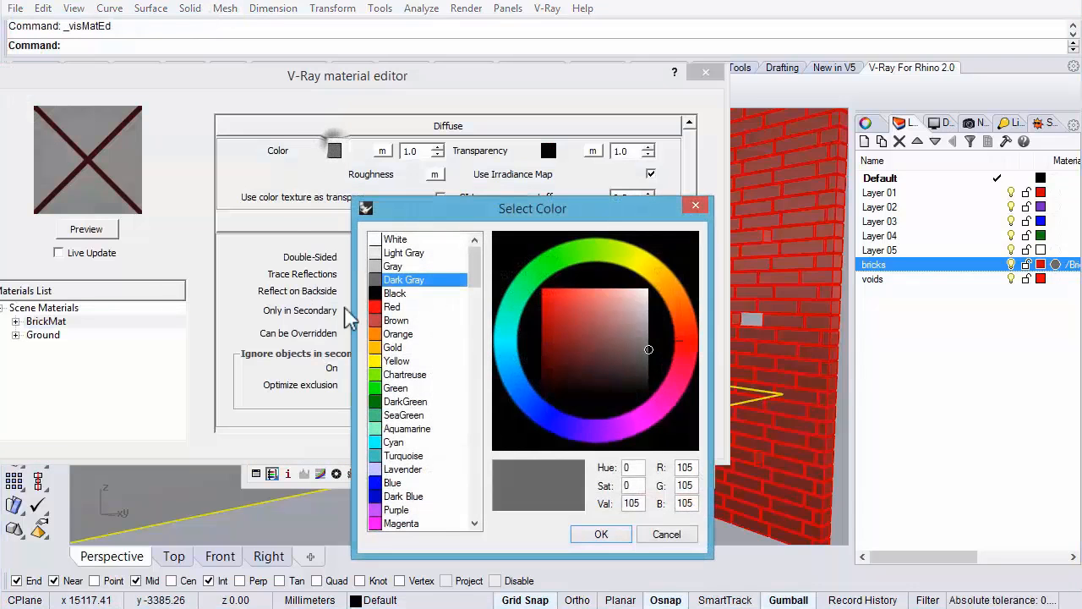
pyautogui.moveTo(622, 304)
pyautogui.mouseDown()
pyautogui.moveTo(632, 299)
pyautogui.moveTo(623, 338)
pyautogui.moveTo(627, 330)
pyautogui.mouseUp()
pyautogui.moveTo(694, 328); pyautogui.dragTo(694, 308)
pyautogui.click(626, 328)
pyautogui.moveTo(625, 328)
pyautogui.mouseDown()
pyautogui.moveTo(640, 320)
pyautogui.moveTo(621, 310)
pyautogui.mouseUp()
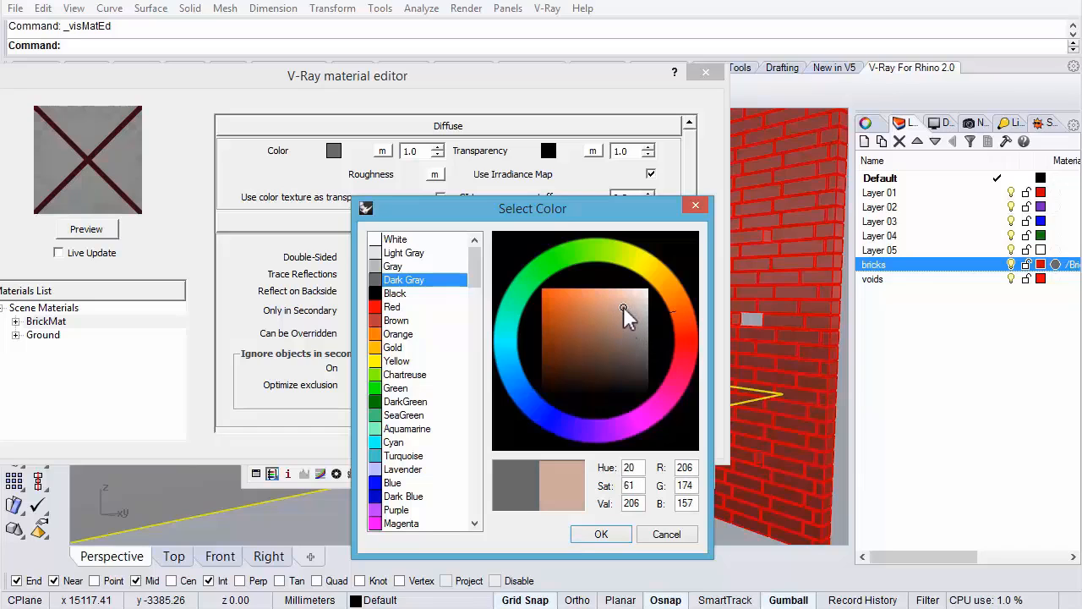
pyautogui.click(601, 533)
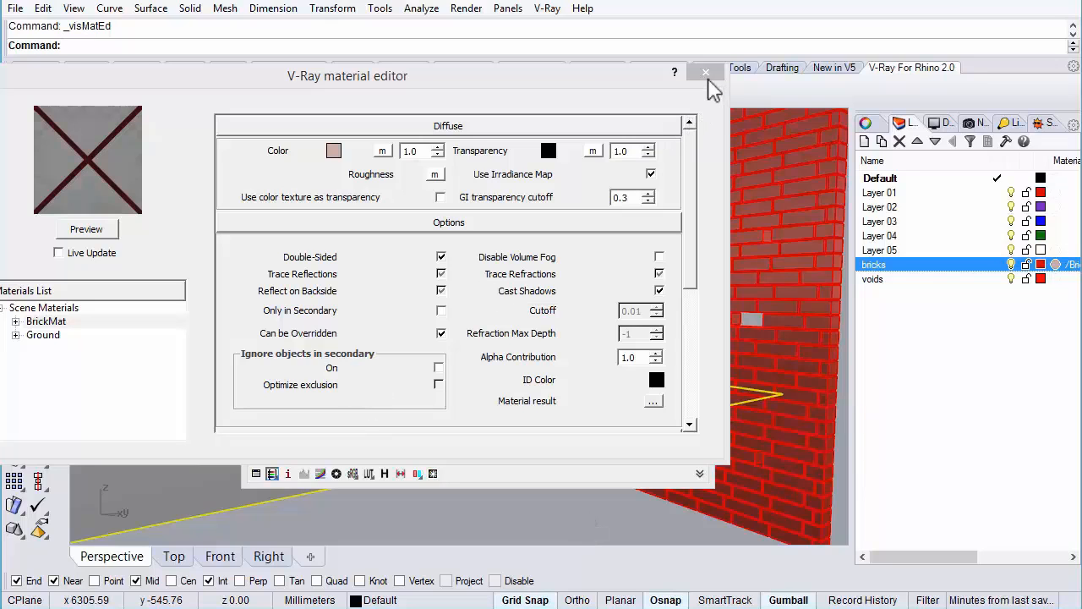
# Close the material editor, render the perspective view with the recolored bricks, and close the render windows.
pyautogui.moveTo(601, 74); pyautogui.dragTo(656, 76)
pyautogui.click(747, 73)
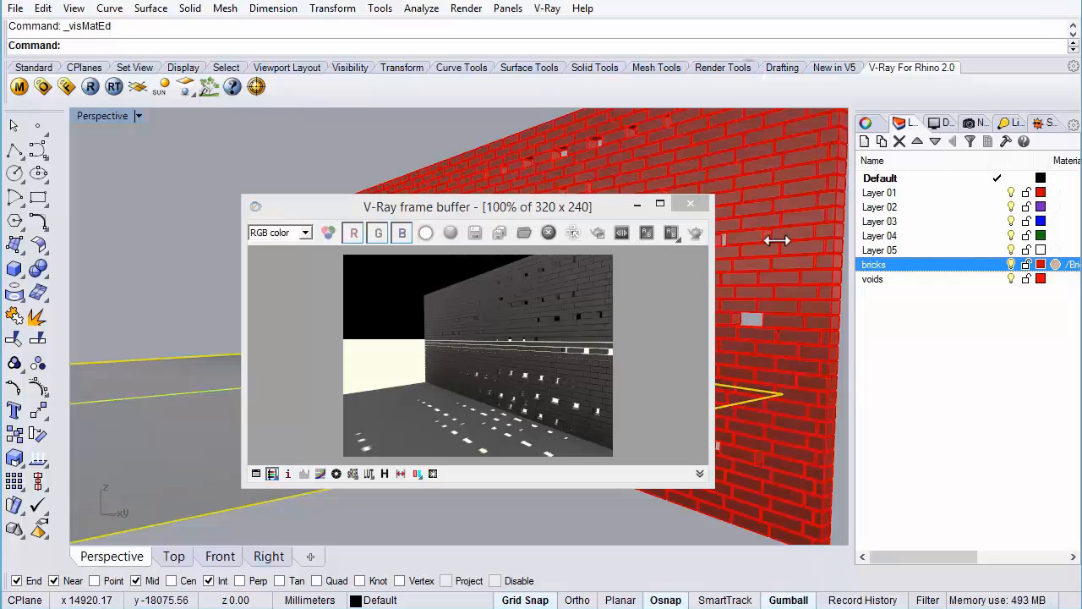
pyautogui.click(91, 87)
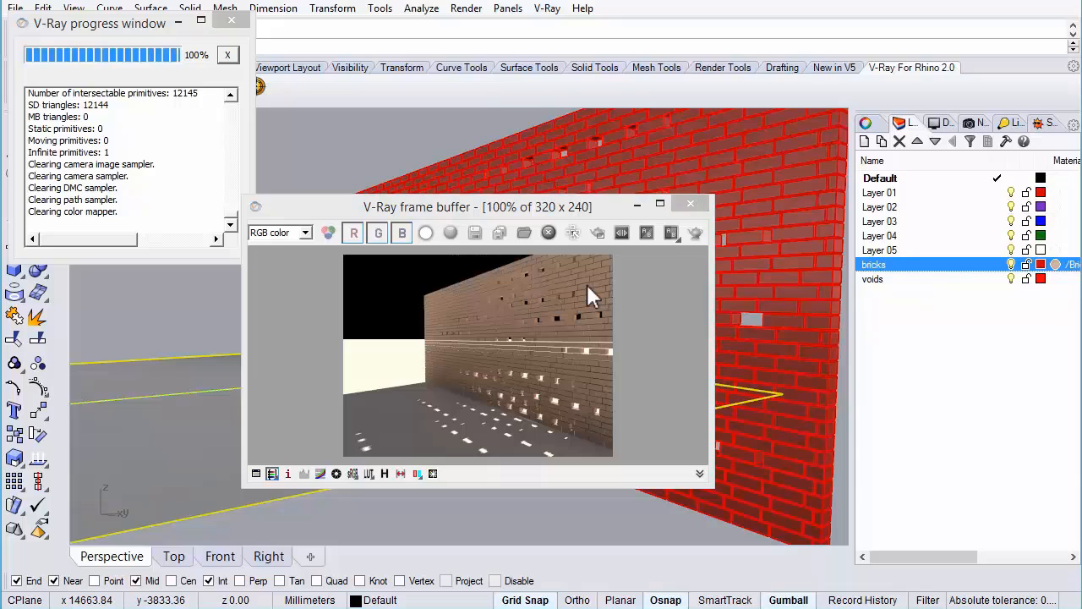
pyautogui.click(690, 204)
pyautogui.click(230, 20)
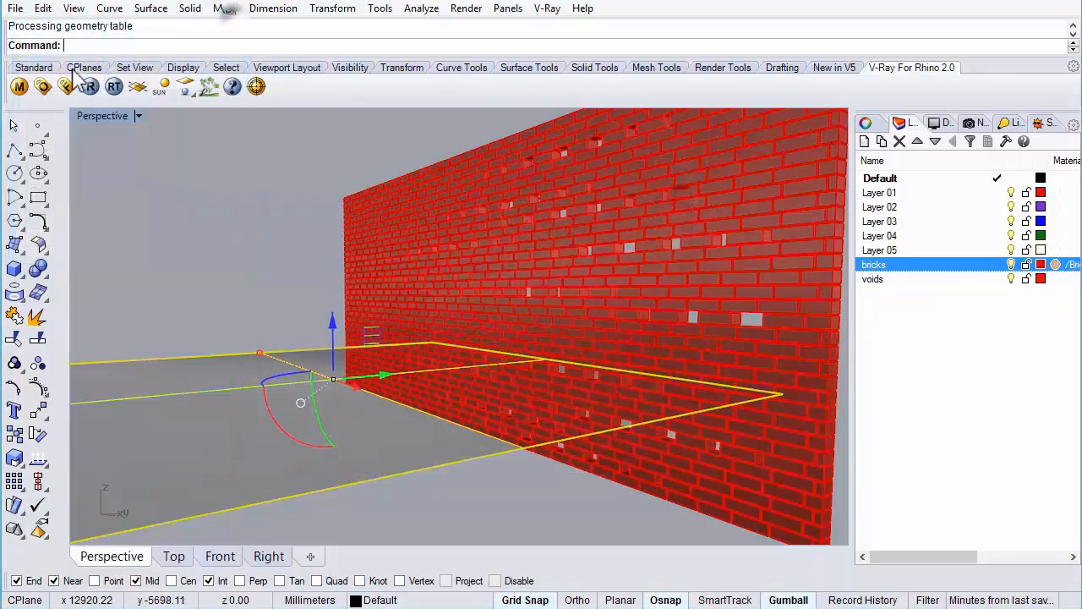
# Set the V-Ray render output size to 640x480 in the render options.
pyautogui.click(19, 84)
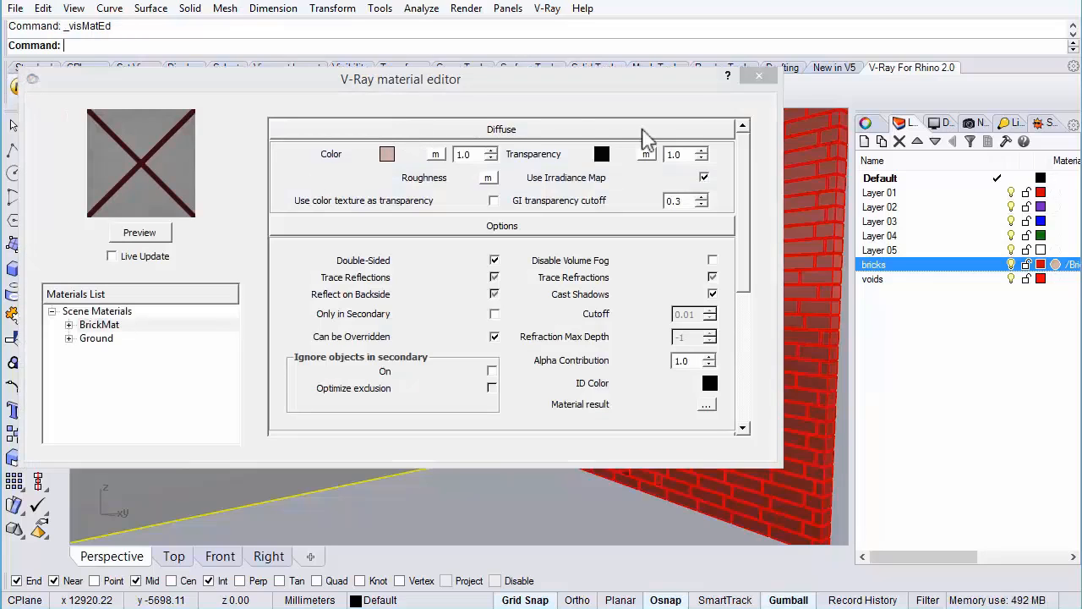
pyautogui.click(758, 75)
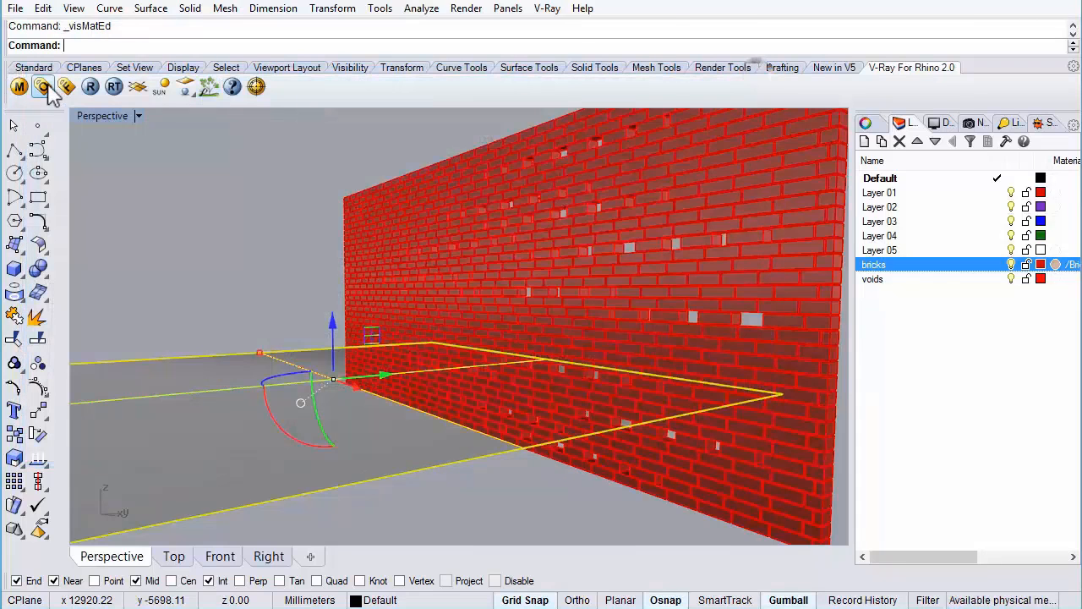
pyautogui.click(43, 88)
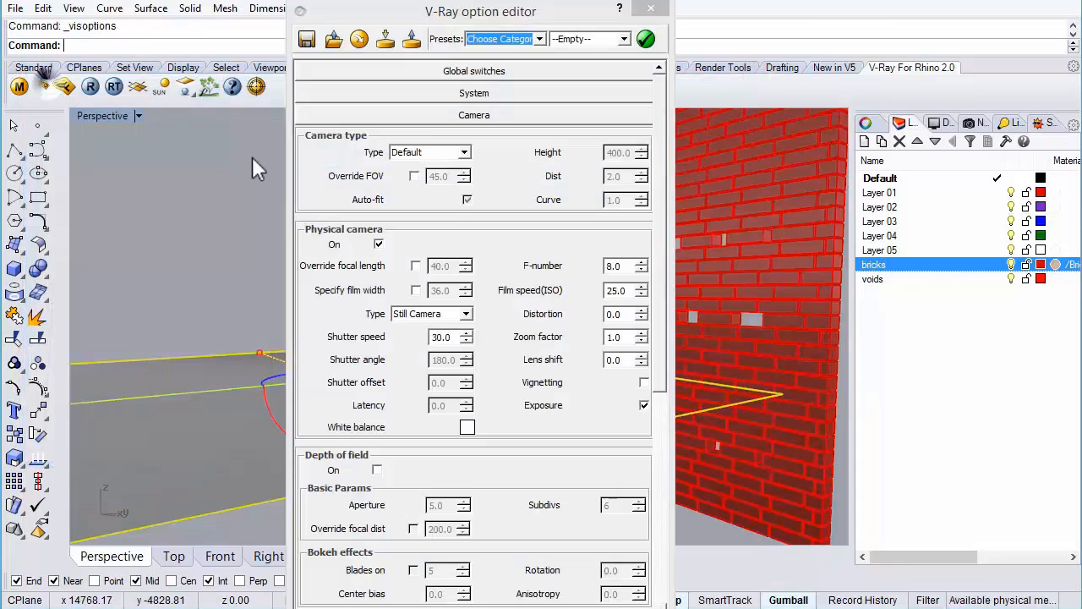
pyautogui.click(470, 115)
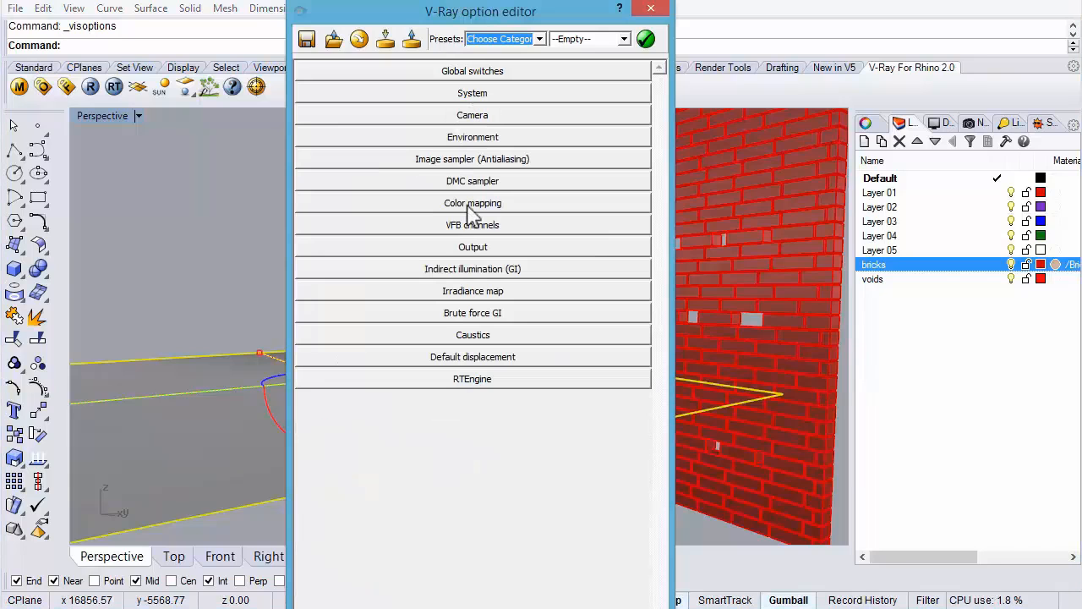
pyautogui.click(472, 247)
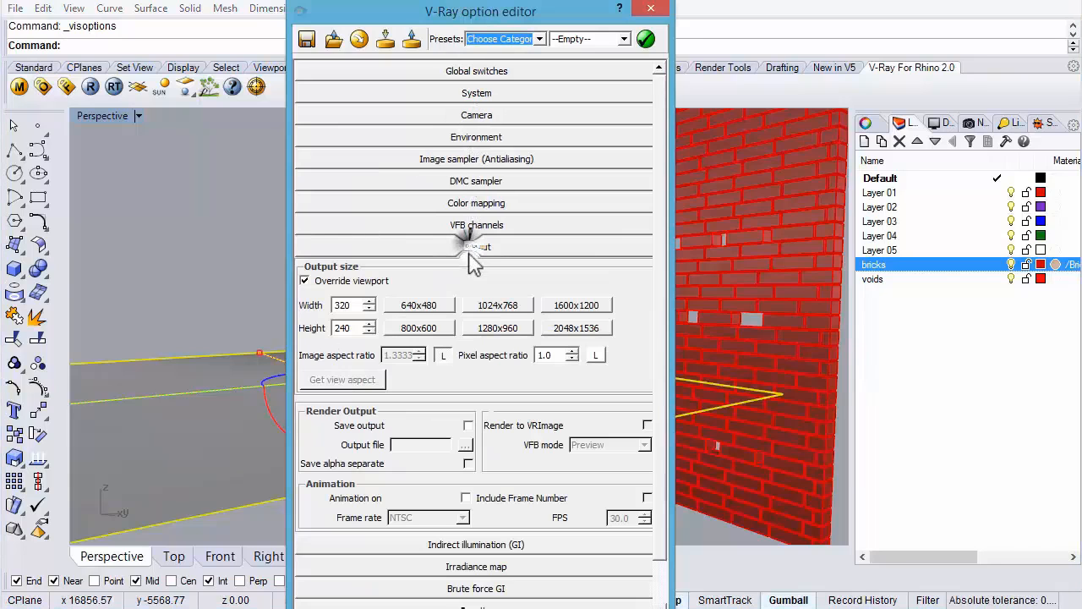
pyautogui.click(423, 328)
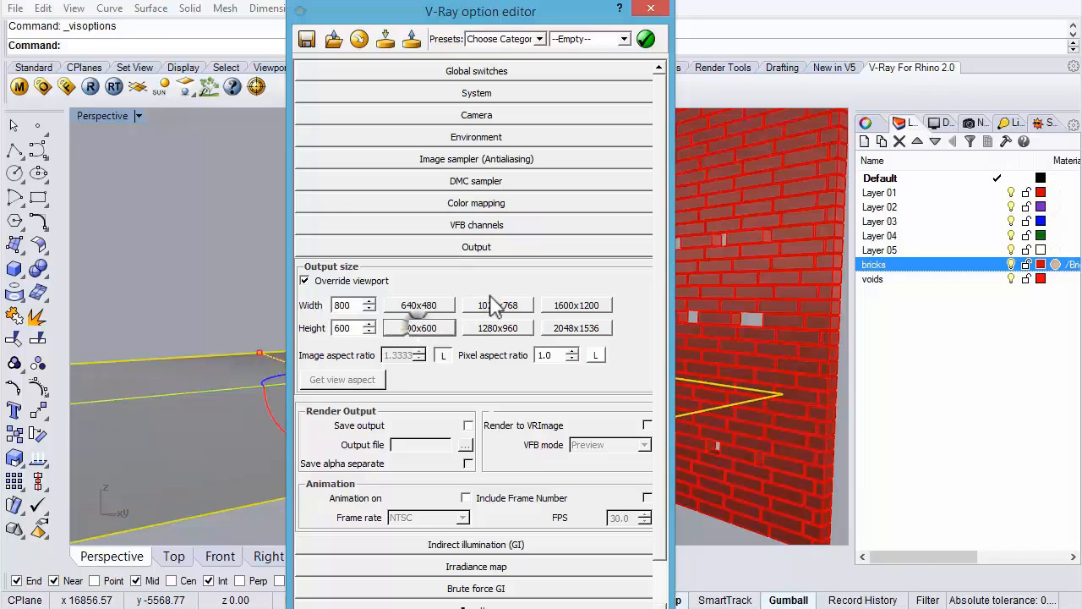
pyautogui.click(426, 306)
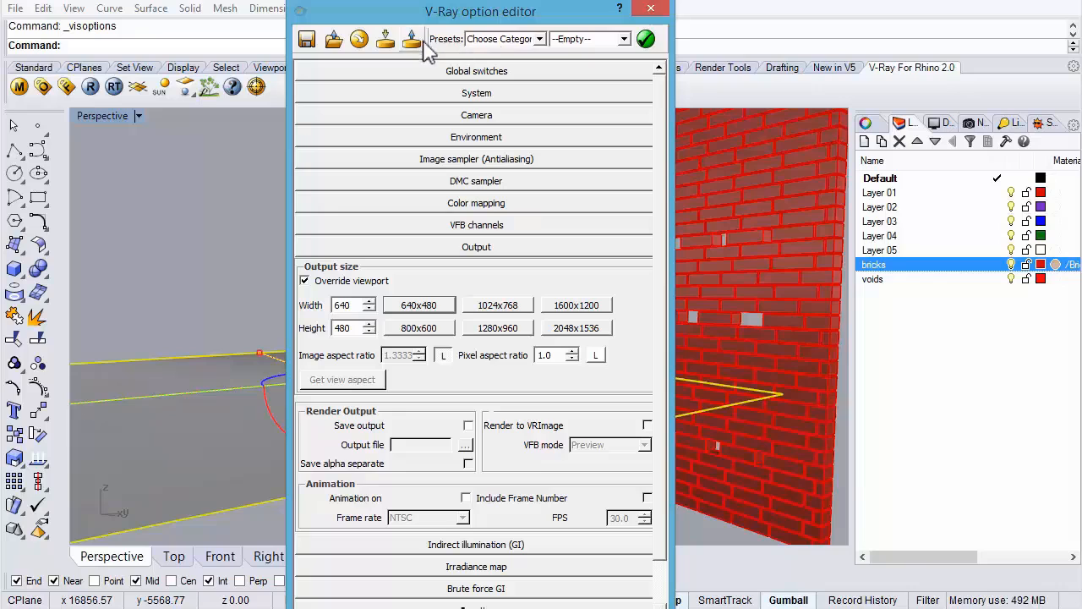
# Load the Exterior preset 04_High_Quality_Exterior into the V-Ray render options.
pyautogui.click(540, 39)
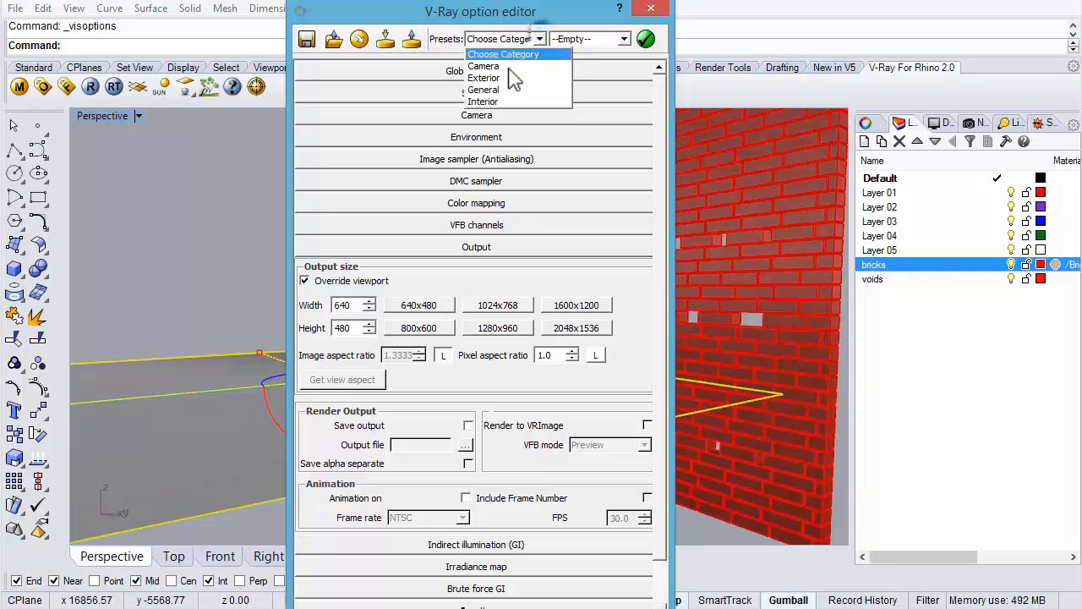
pyautogui.click(508, 77)
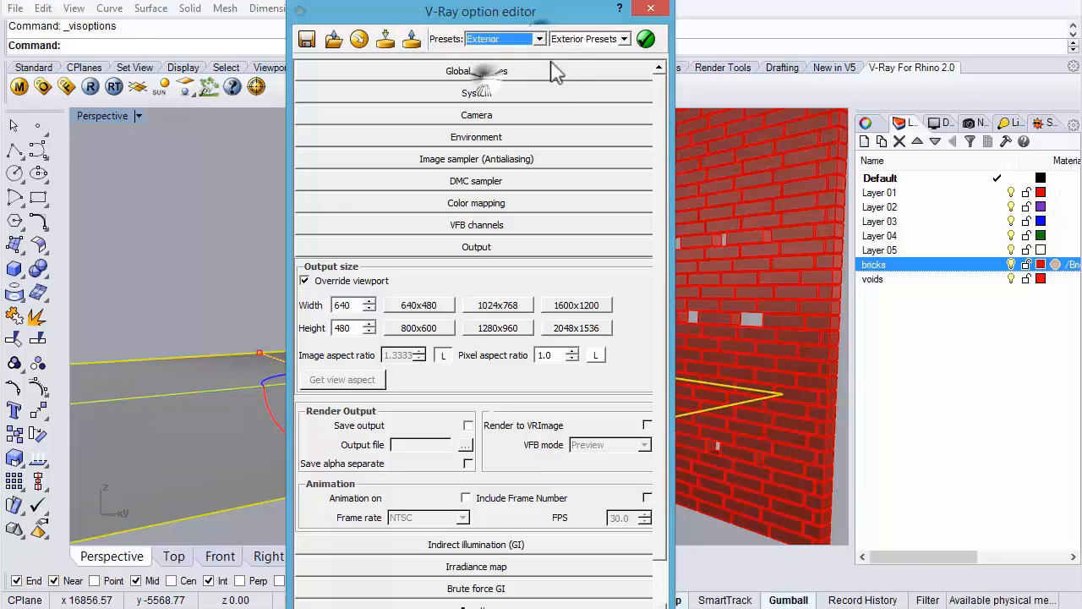
pyautogui.click(625, 39)
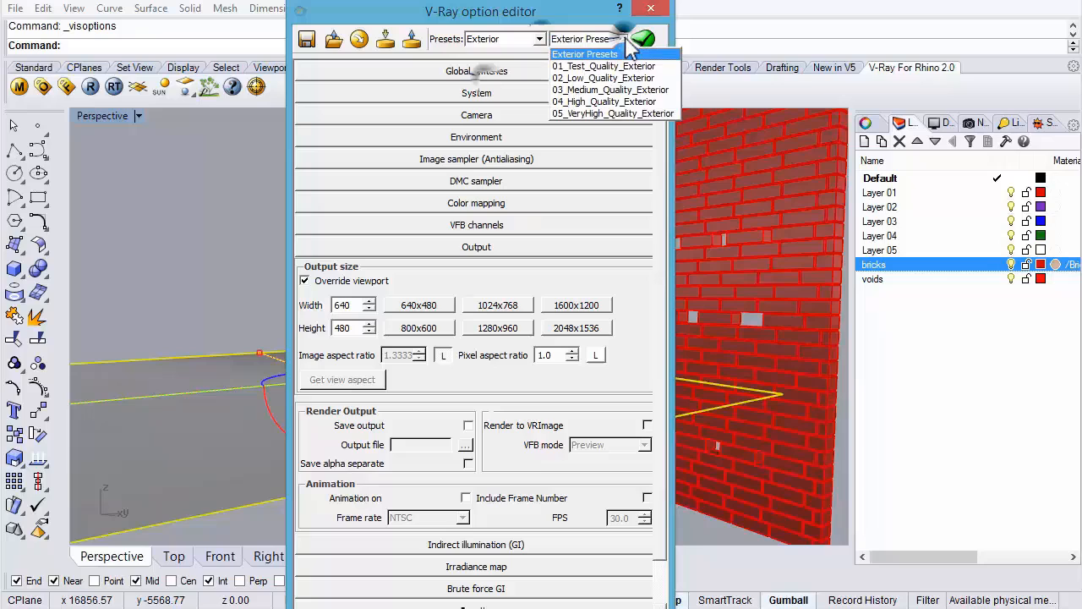
pyautogui.click(622, 103)
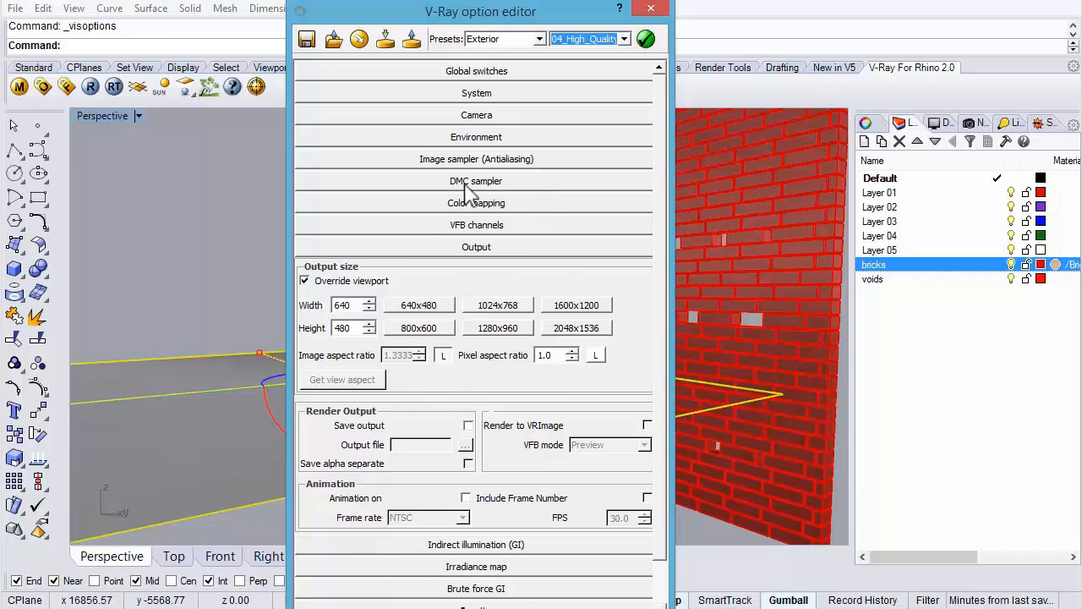
pyautogui.moveTo(476, 607); pyautogui.dragTo(529, 554)
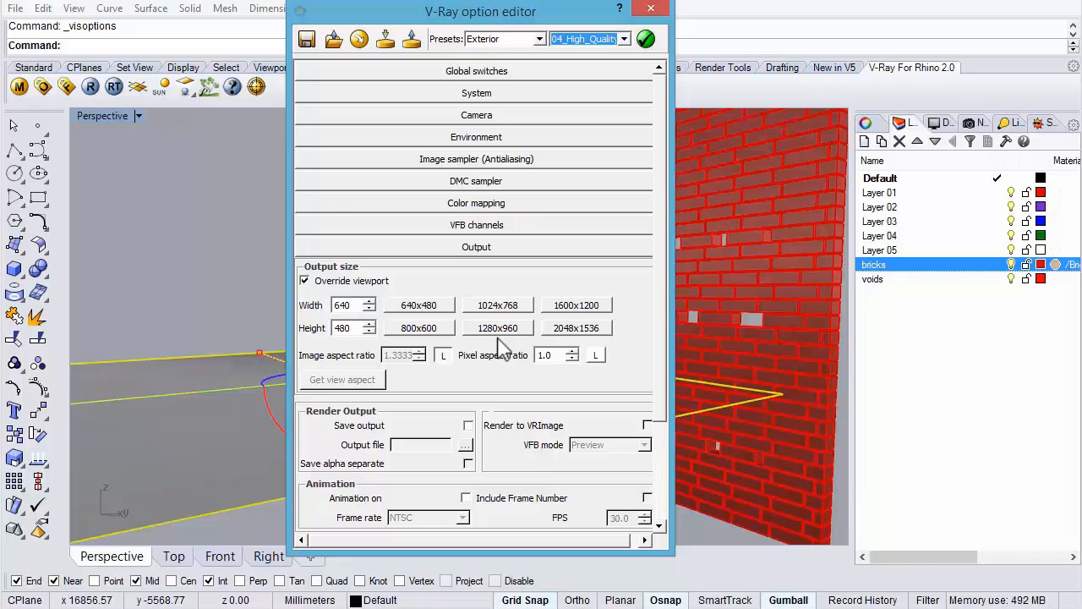
pyautogui.click(645, 40)
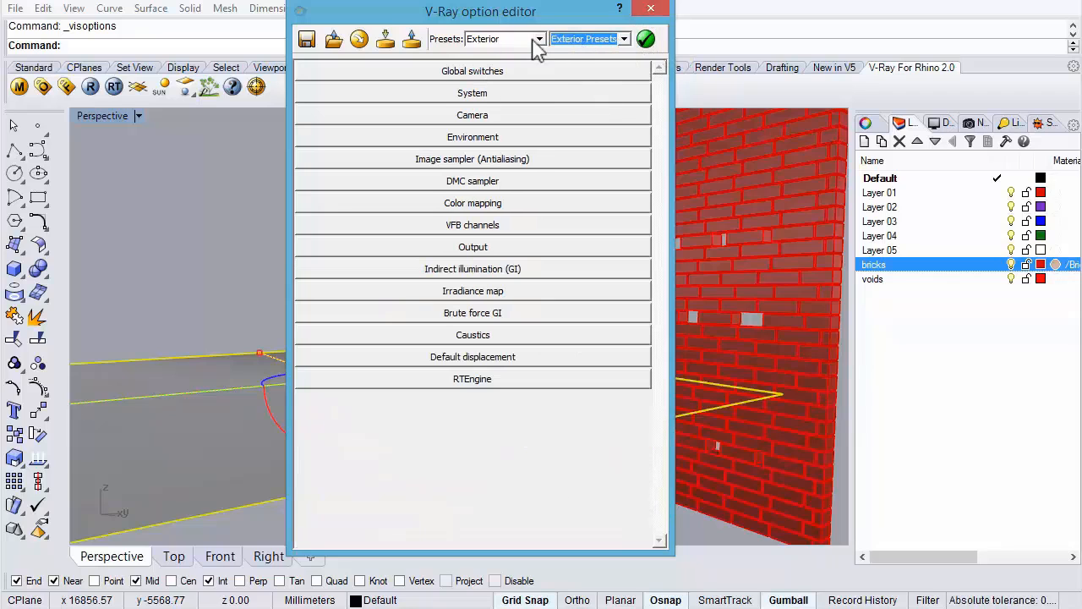
# Close the V-Ray options, render the perspective view with the high-quality preset, and close the render windows.
pyautogui.click(650, 9)
pyautogui.click(90, 86)
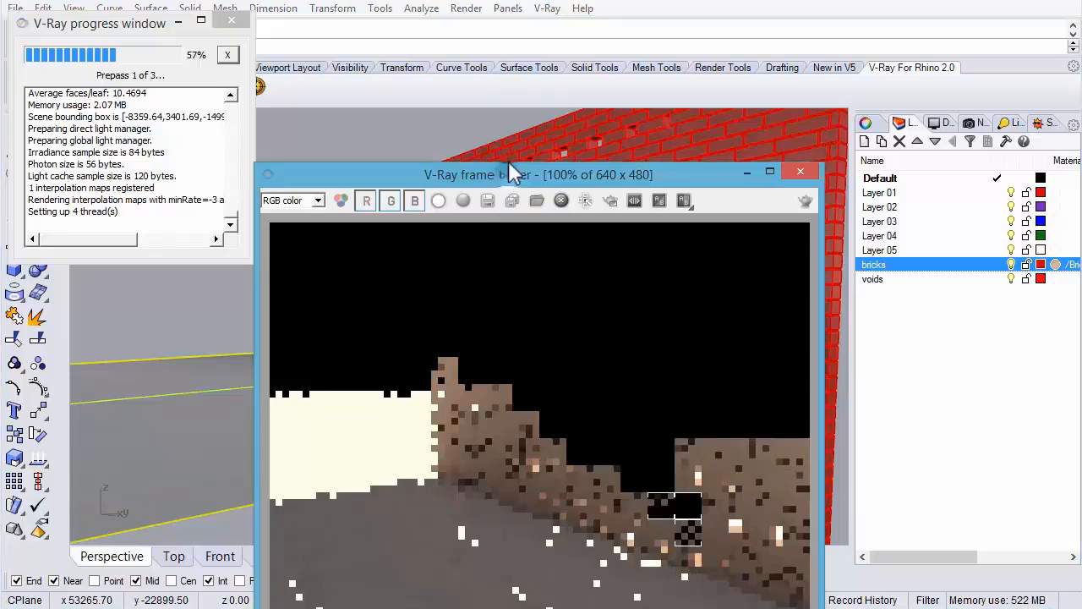
pyautogui.moveTo(512, 174); pyautogui.dragTo(491, 78)
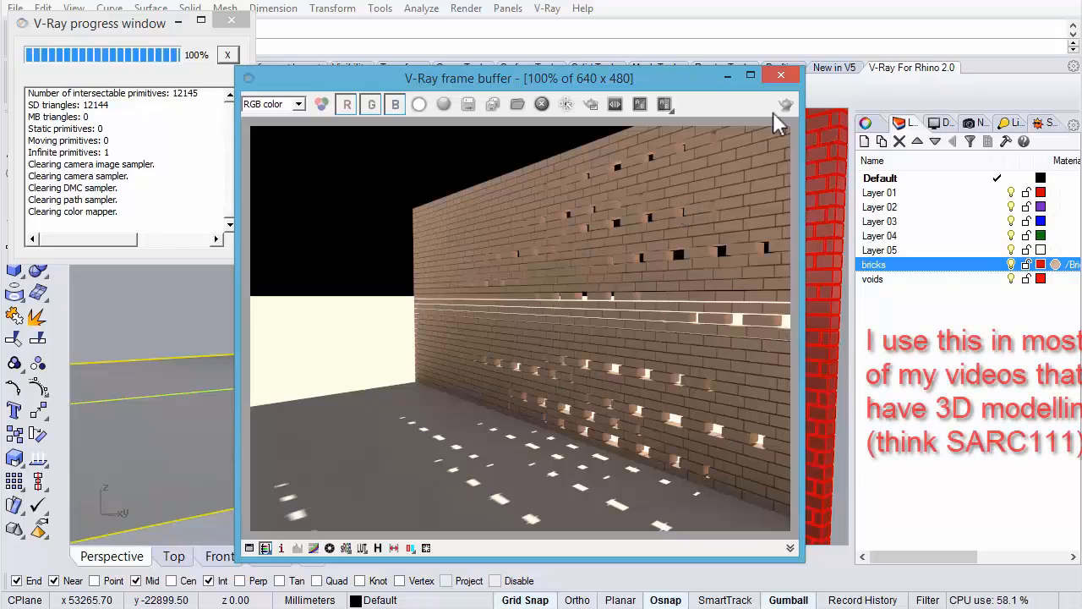
pyautogui.click(780, 74)
pyautogui.click(232, 18)
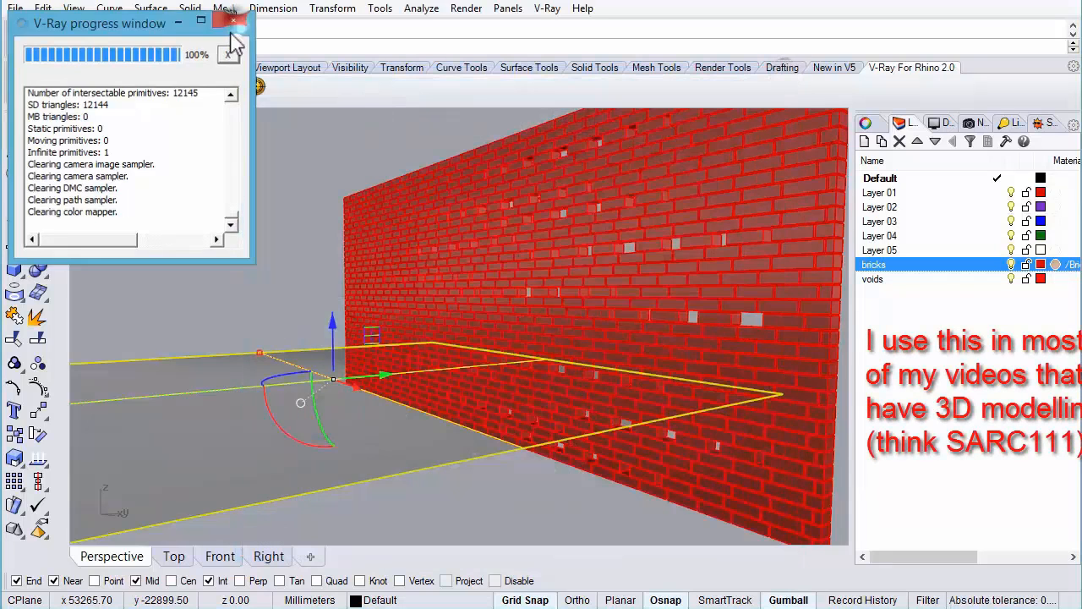
# Create a new Toon material under Scene Materials in the V-Ray material editor.
pyautogui.click(18, 87)
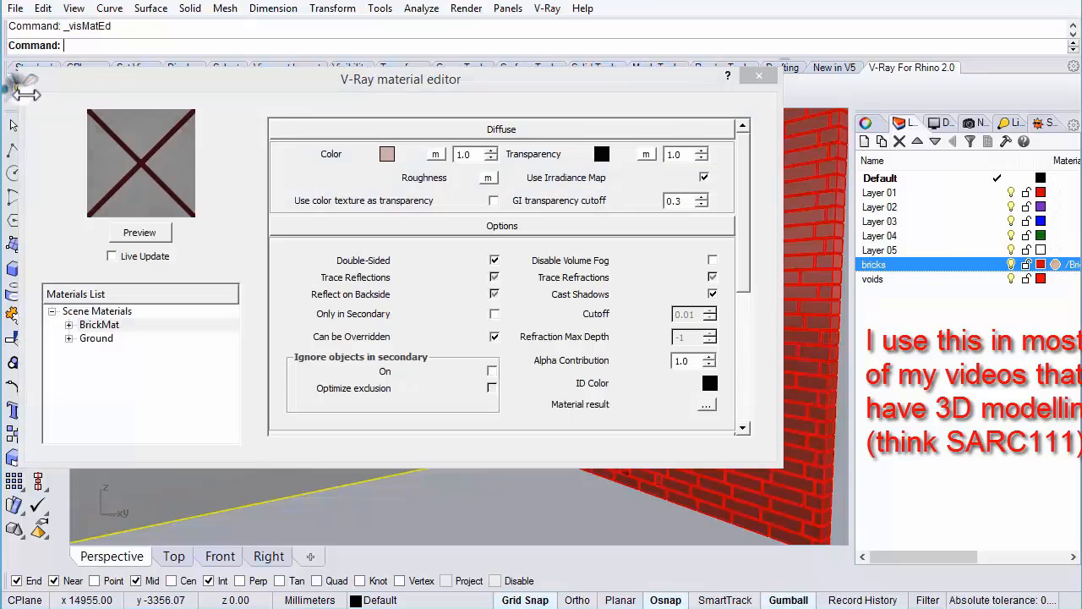
pyautogui.moveTo(262, 79); pyautogui.dragTo(310, 83)
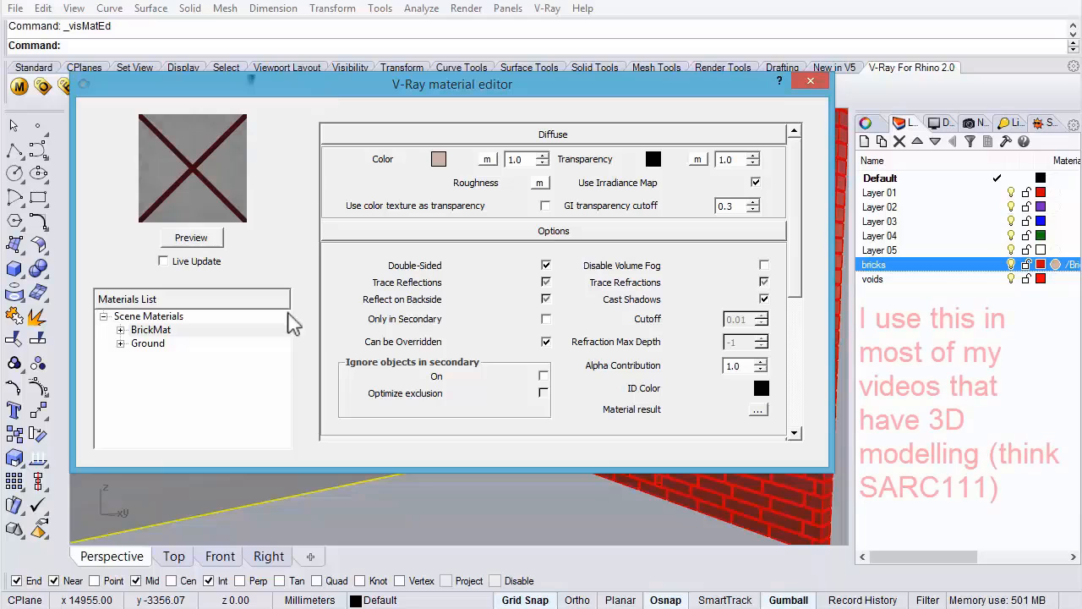
pyautogui.click(173, 318)
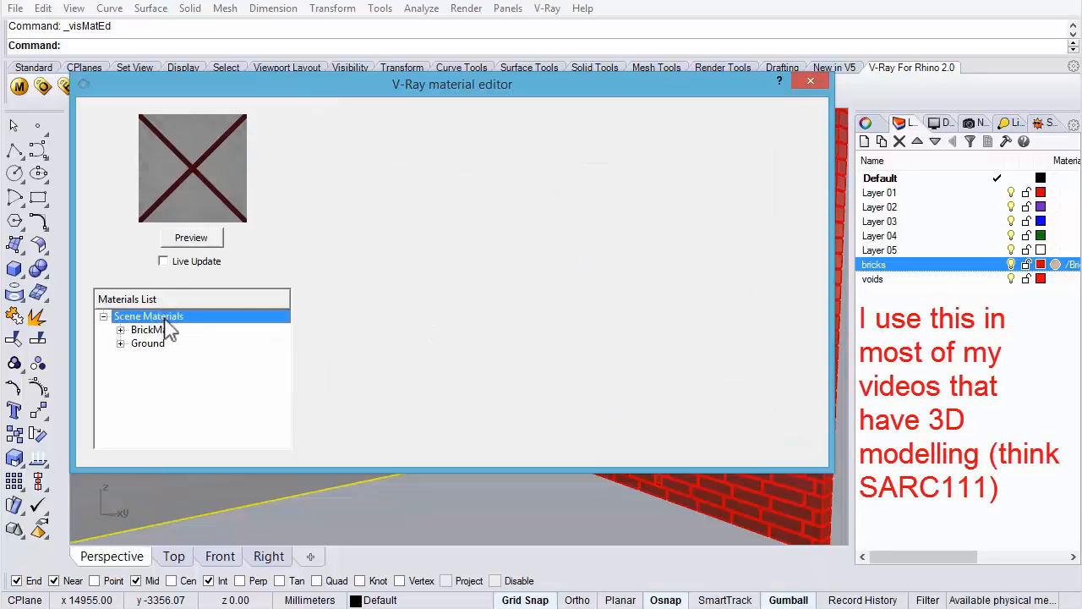
pyautogui.rightClick(146, 318)
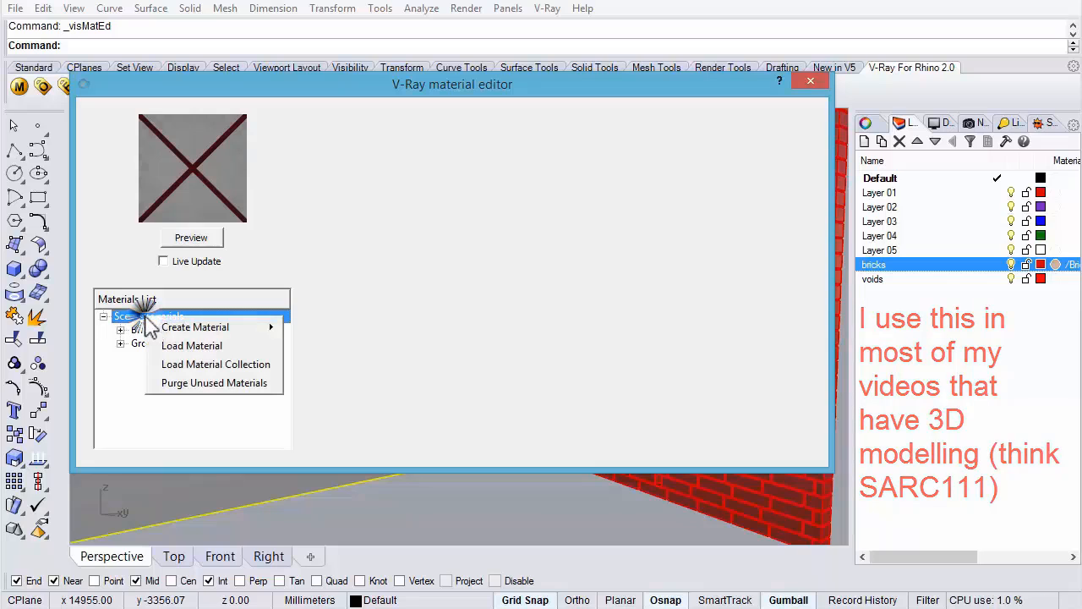
pyautogui.moveTo(192, 337)
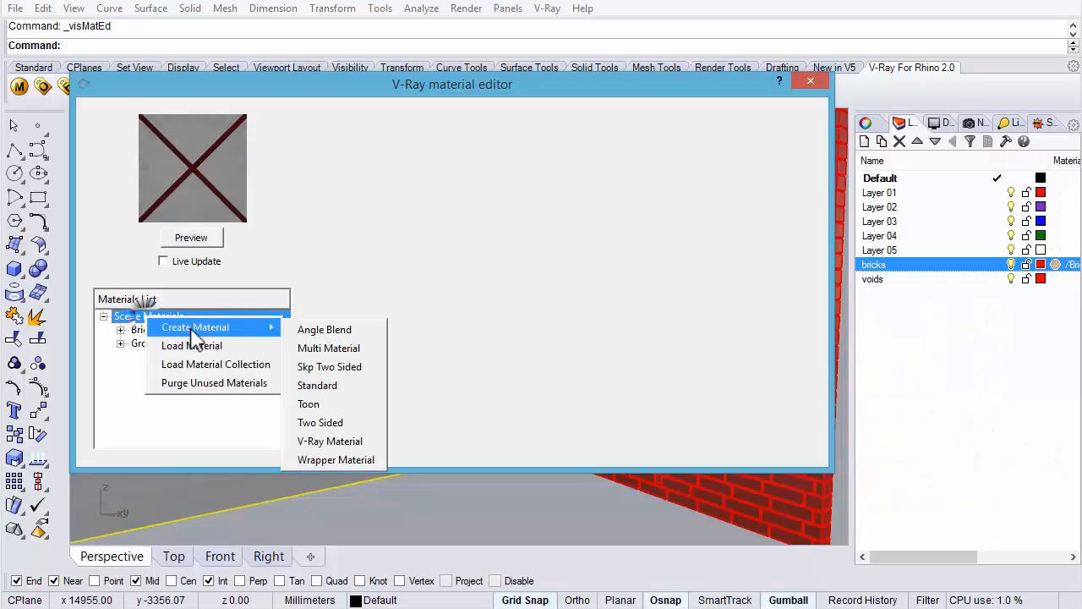
pyautogui.click(313, 402)
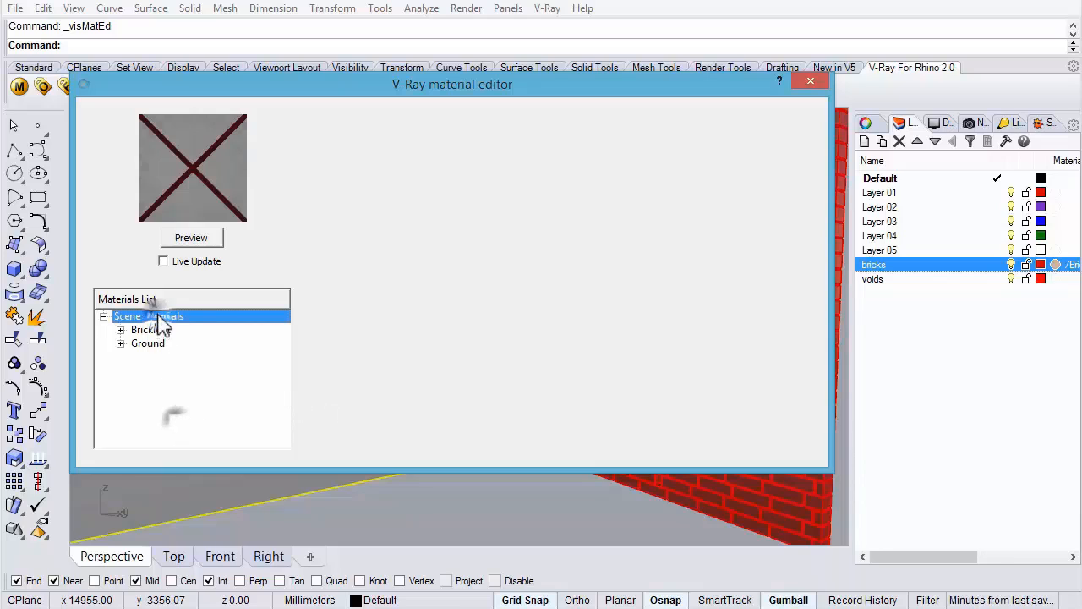
pyautogui.rightClick(158, 318)
pyautogui.moveTo(212, 329)
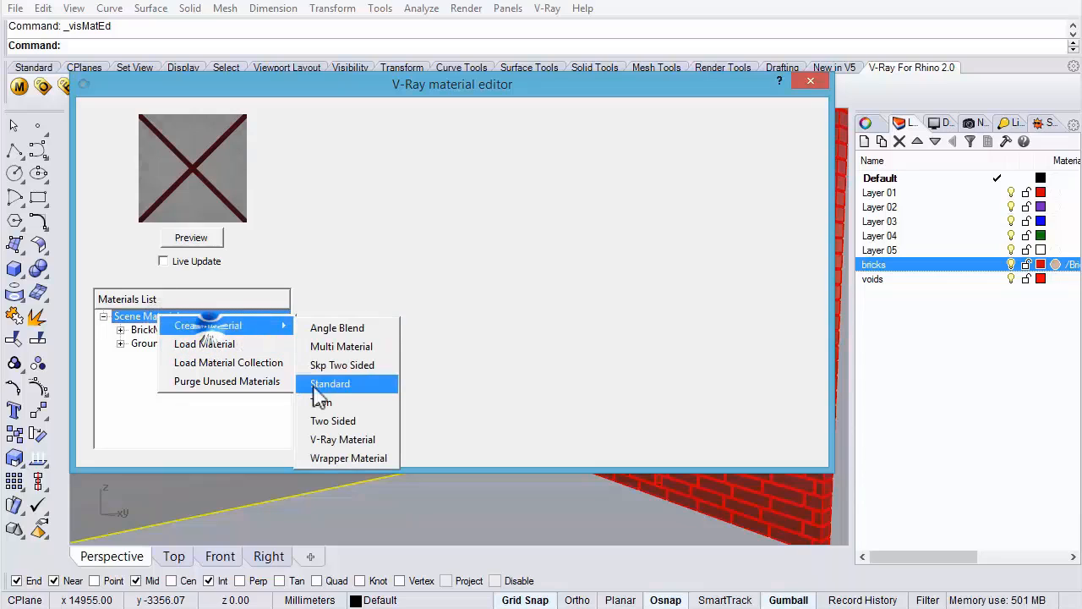
pyautogui.click(316, 403)
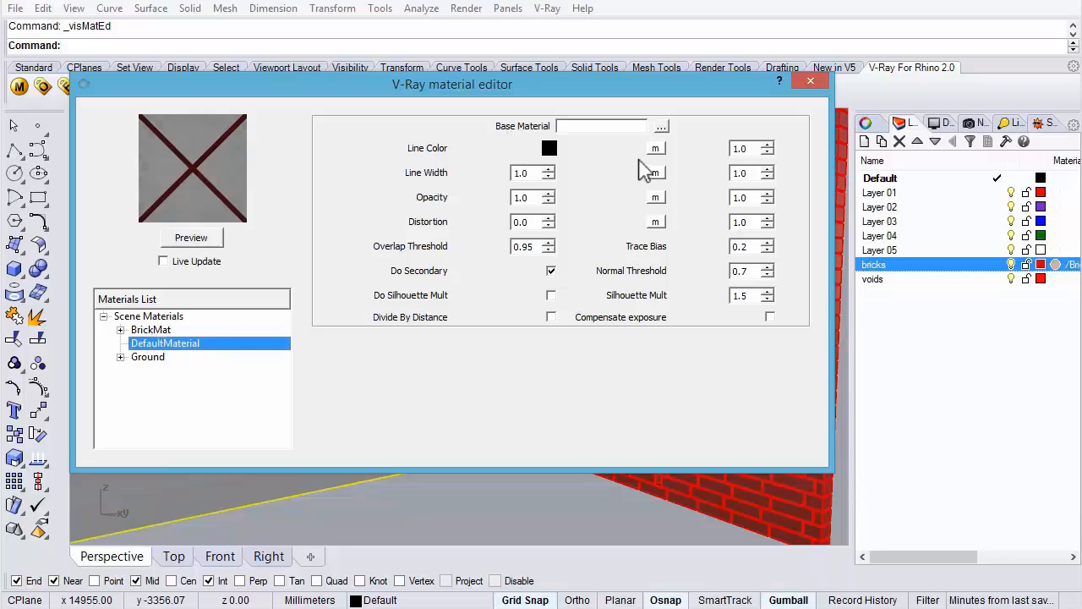
# Use BrickMat as the Toon material's base material, refresh its preview, and close the material editor.
pyautogui.click(663, 127)
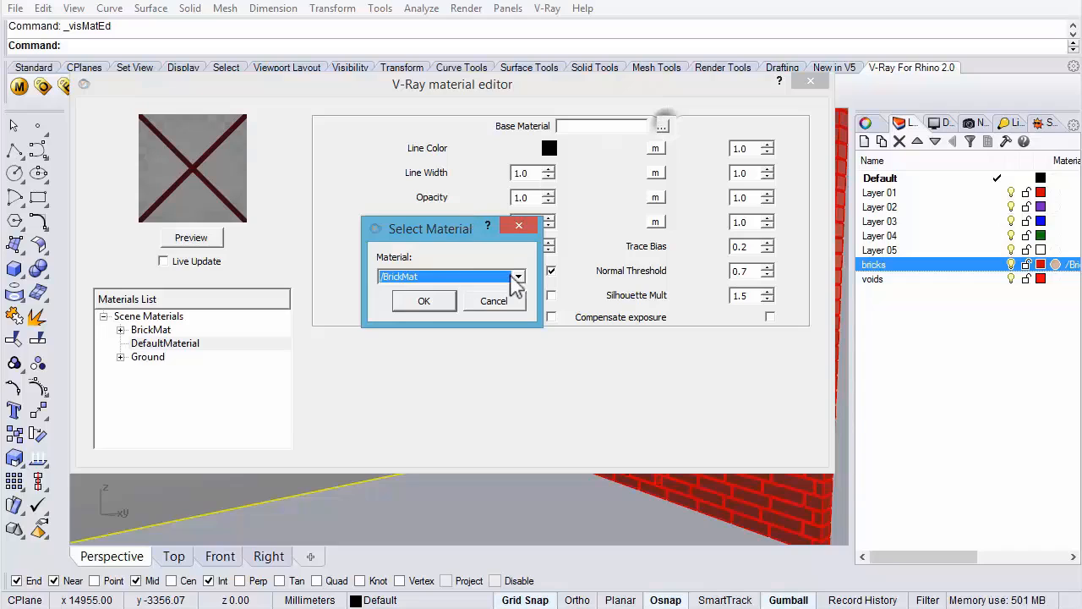
pyautogui.click(424, 302)
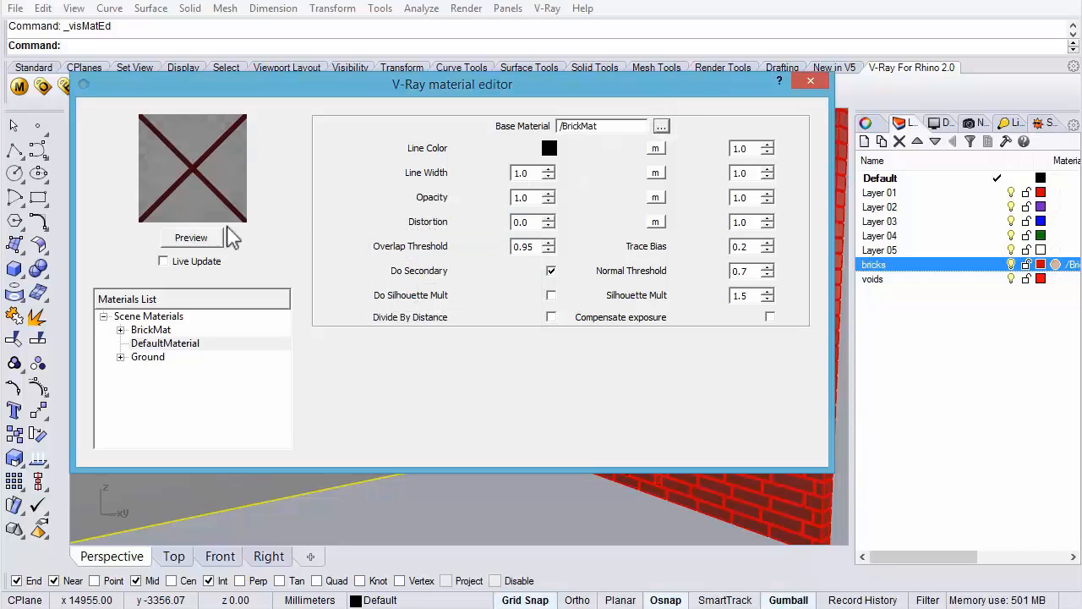
pyautogui.click(193, 237)
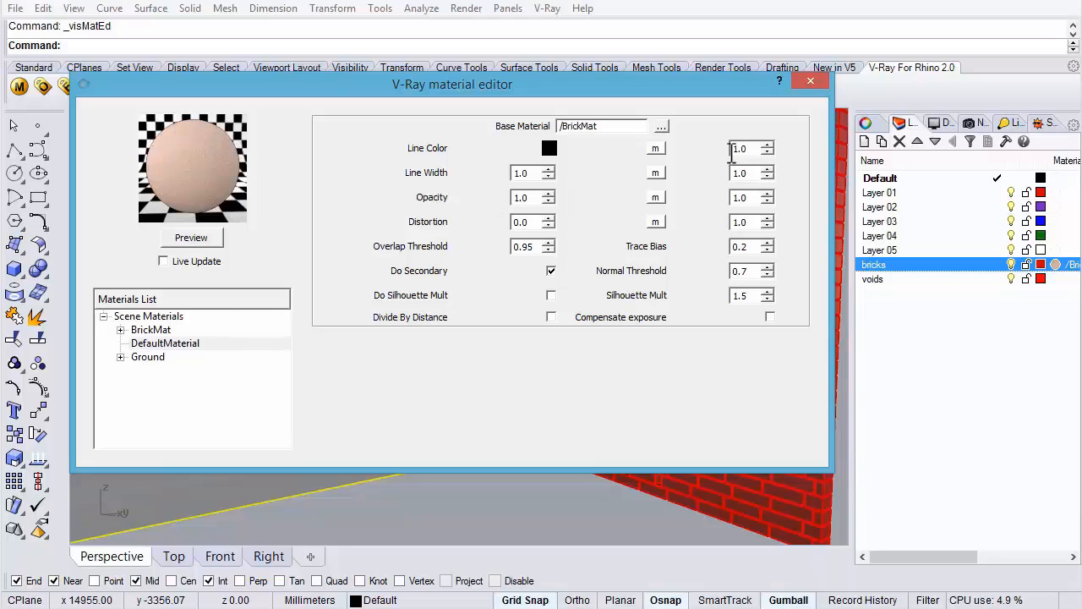
pyautogui.click(809, 83)
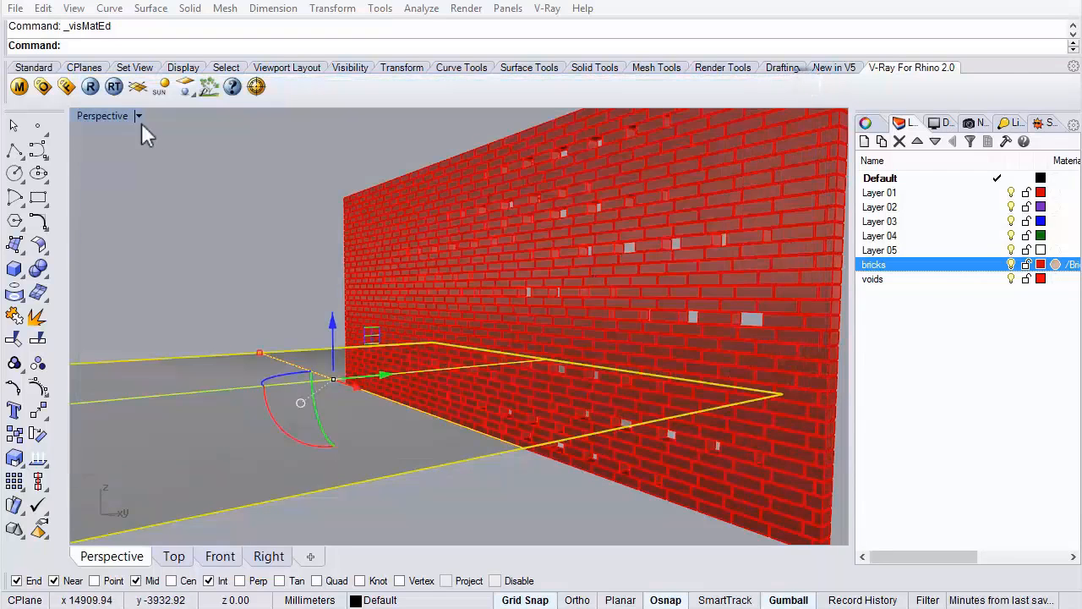
# Render the perspective view with V-Ray, return to the Rhino viewport with nothing selected, and open the V-Ray material editor.
pyautogui.click(91, 88)
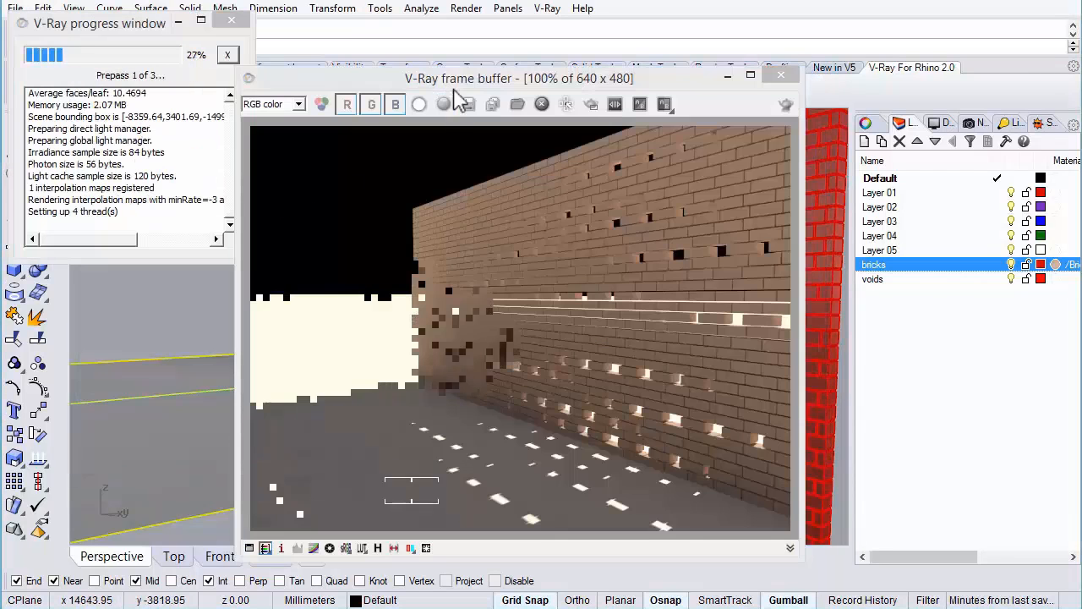
pyautogui.moveTo(465, 84); pyautogui.dragTo(455, 55)
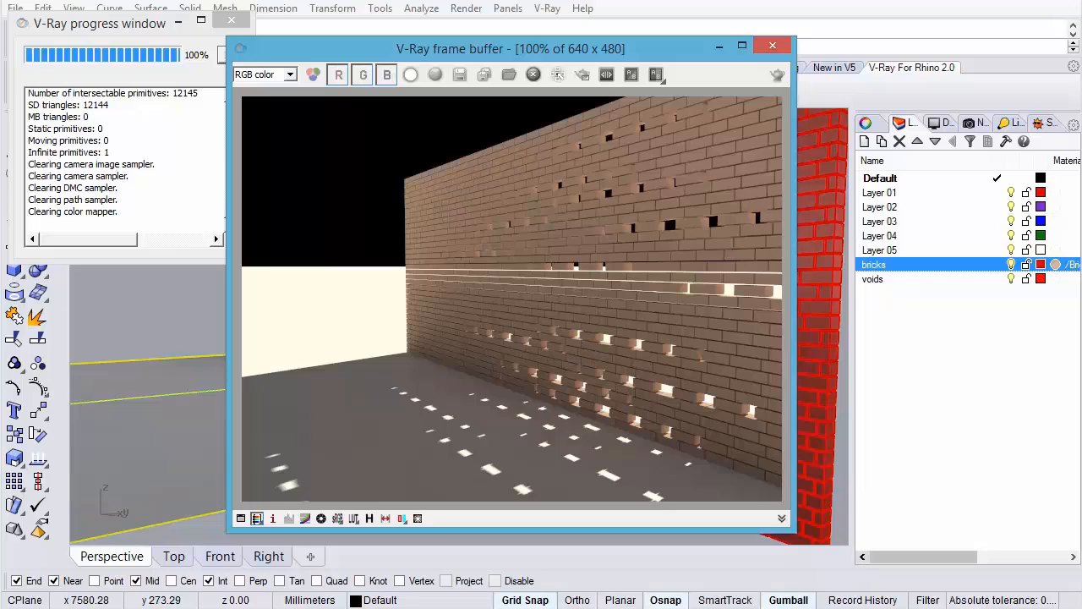
pyautogui.hotkey('alt', 'Tab')
pyautogui.click(290, 213)
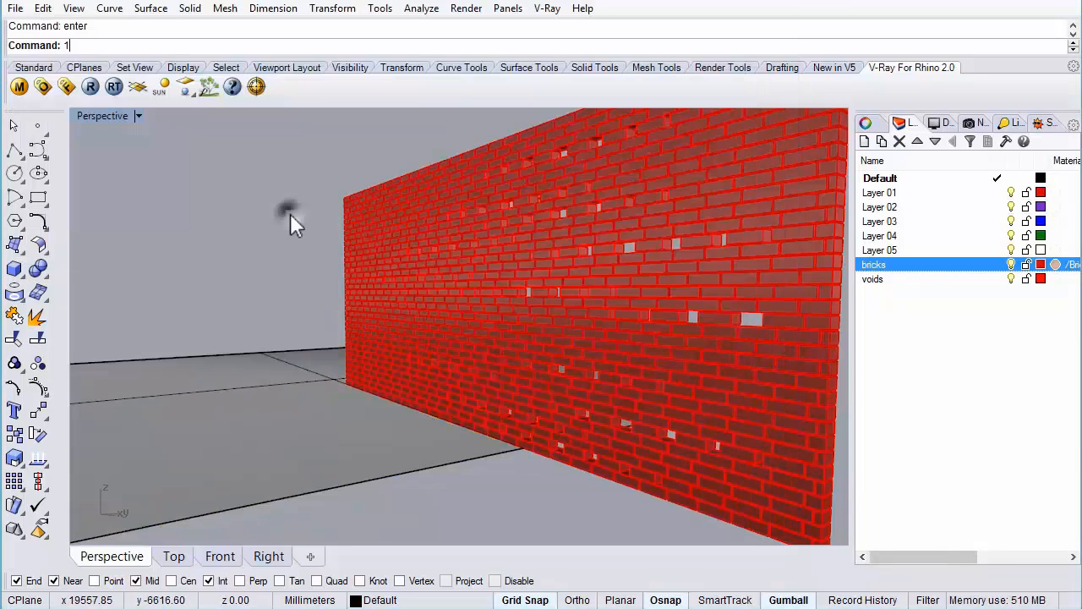
pyautogui.click(20, 86)
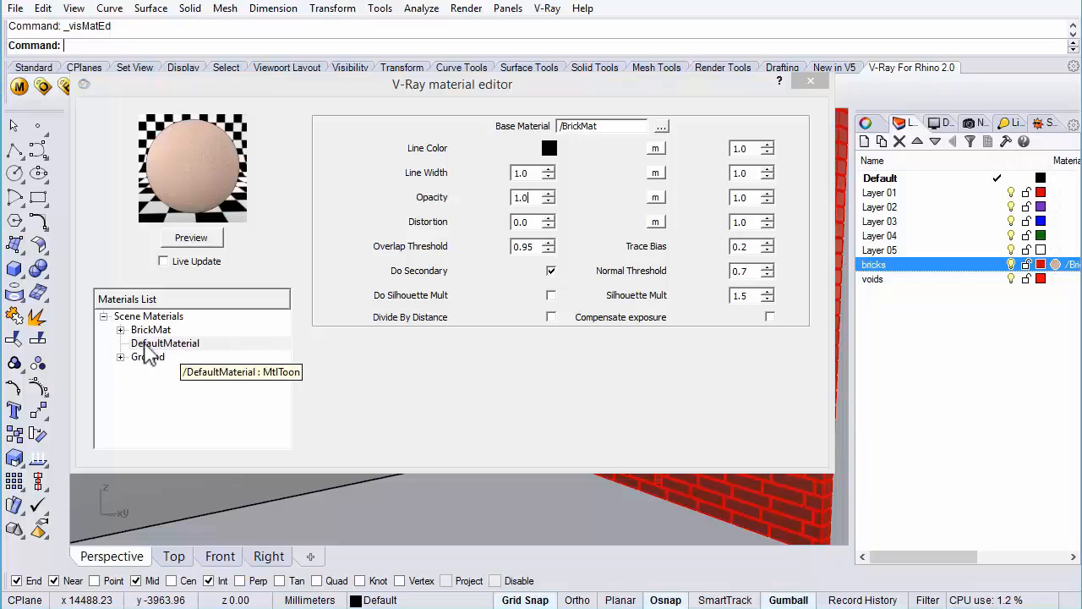
pyautogui.rightClick(168, 355)
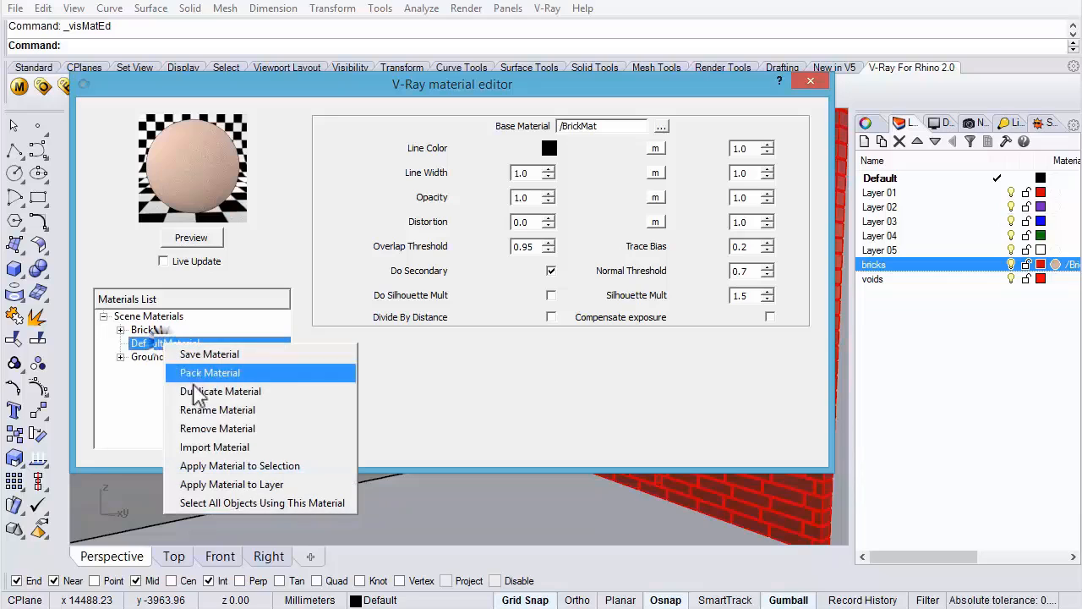
pyautogui.click(203, 431)
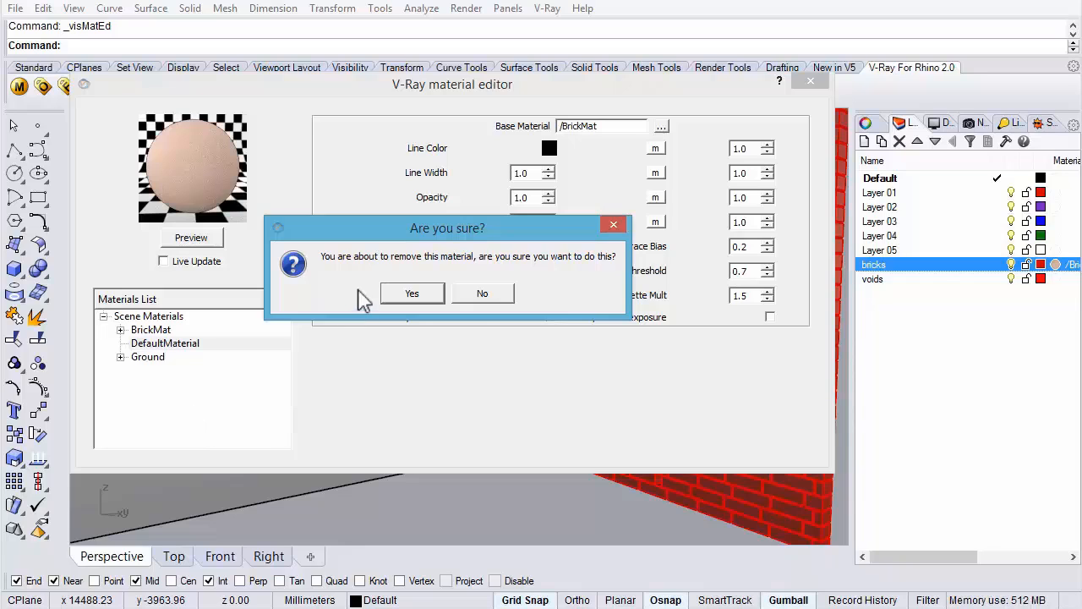
pyautogui.click(479, 294)
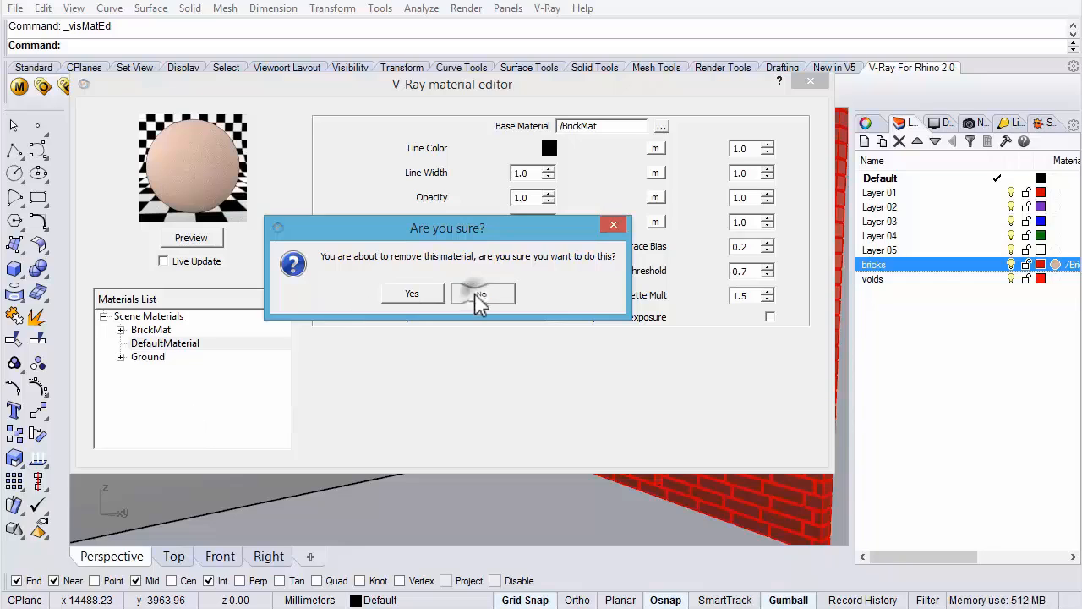
# Rename the Toon material DefaultMaterial as Bricktoon.
pyautogui.rightClick(175, 344)
pyautogui.click(228, 409)
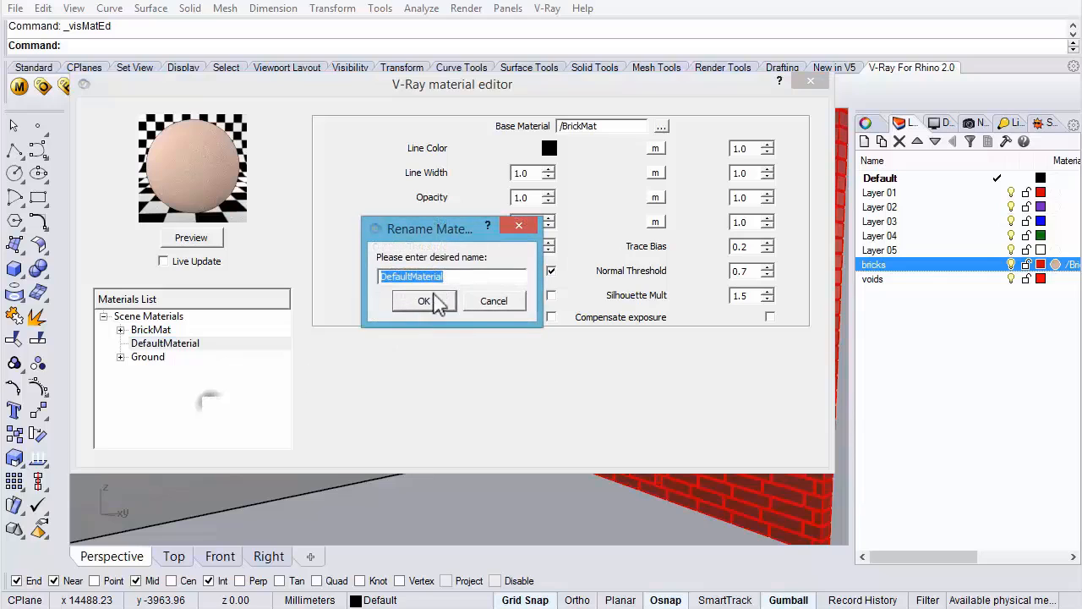
pyautogui.click(446, 276)
pyautogui.moveTo(447, 276); pyautogui.dragTo(295, 271)
pyautogui.write('V')
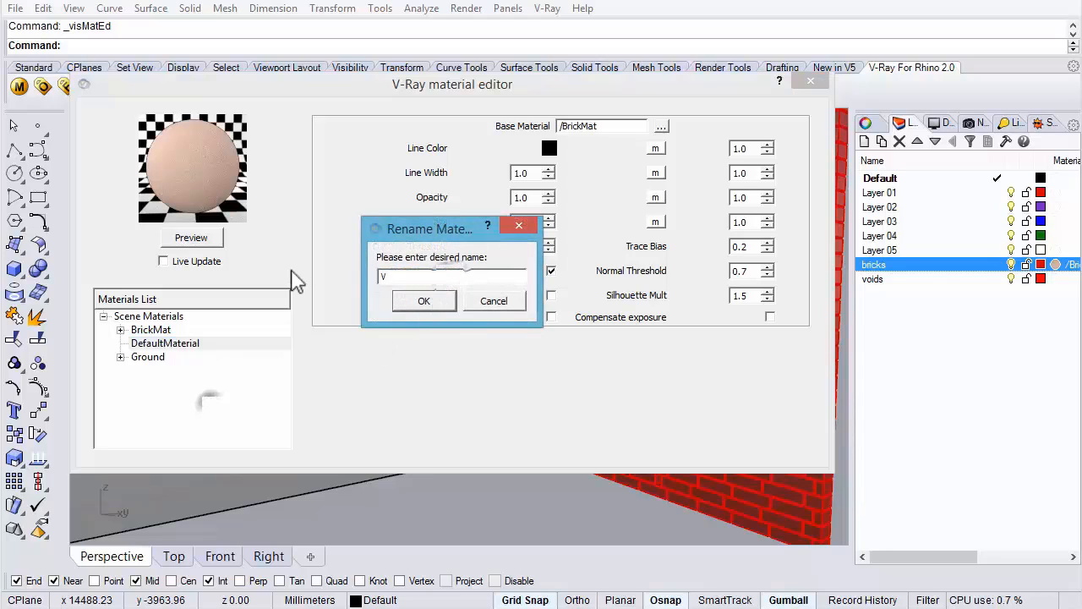
pyautogui.write('ricktoon')
pyautogui.press('Return')
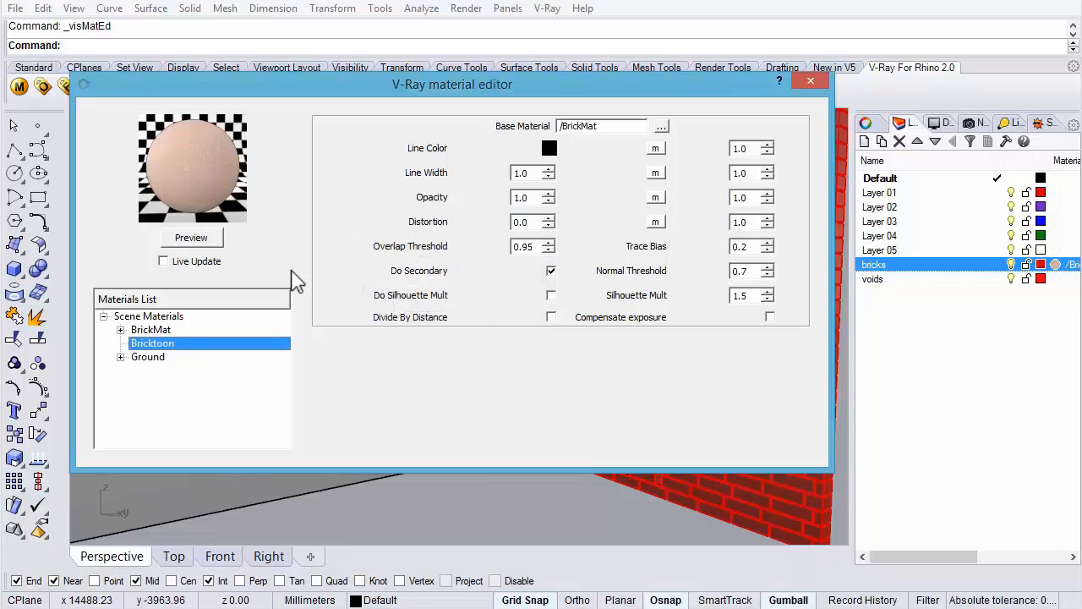
# Assign Bricktoon as the material of the bricks layer and close the V-Ray material editor.
pyautogui.click(1054, 265)
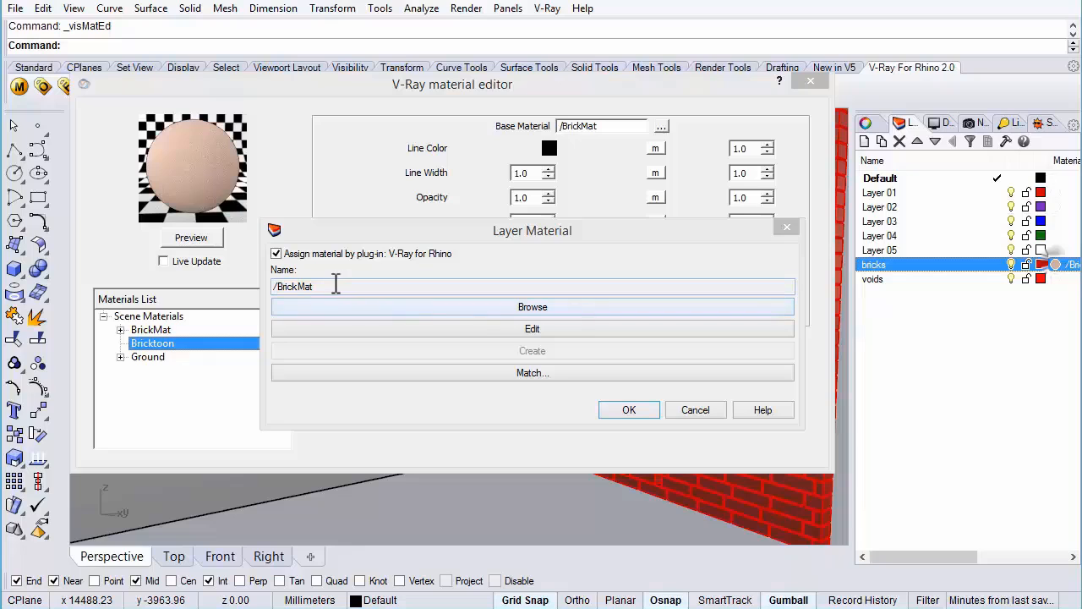
pyautogui.click(522, 310)
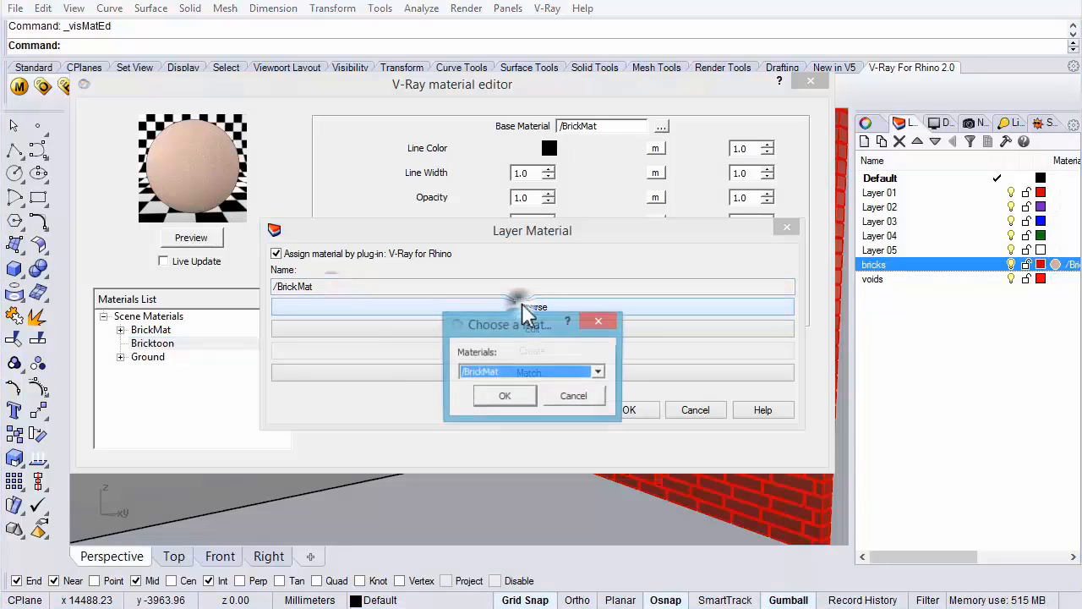
pyautogui.click(599, 374)
pyautogui.click(562, 413)
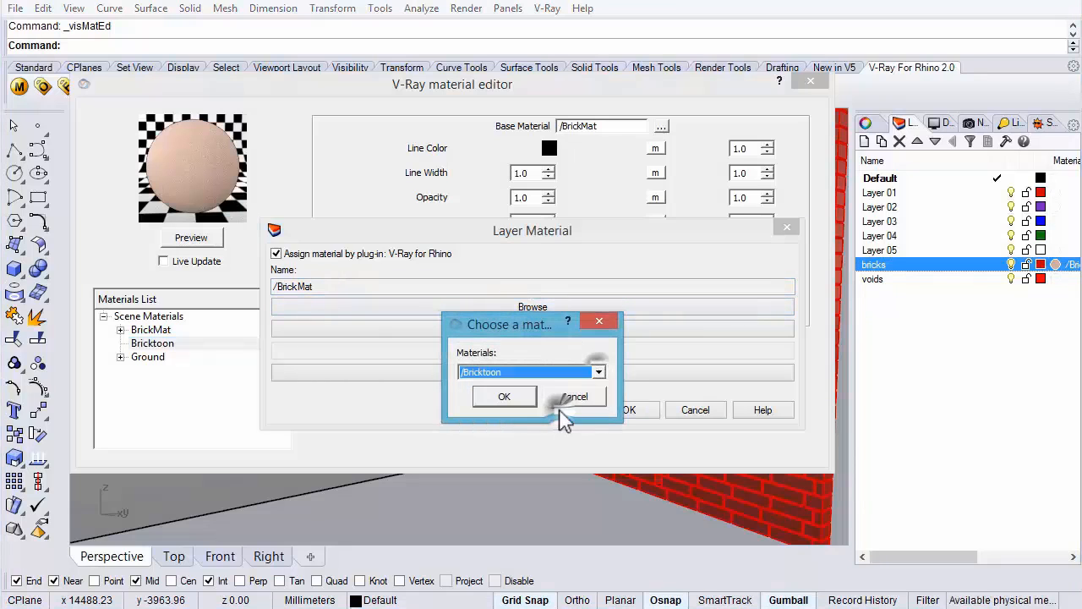
pyautogui.click(505, 397)
pyautogui.click(627, 411)
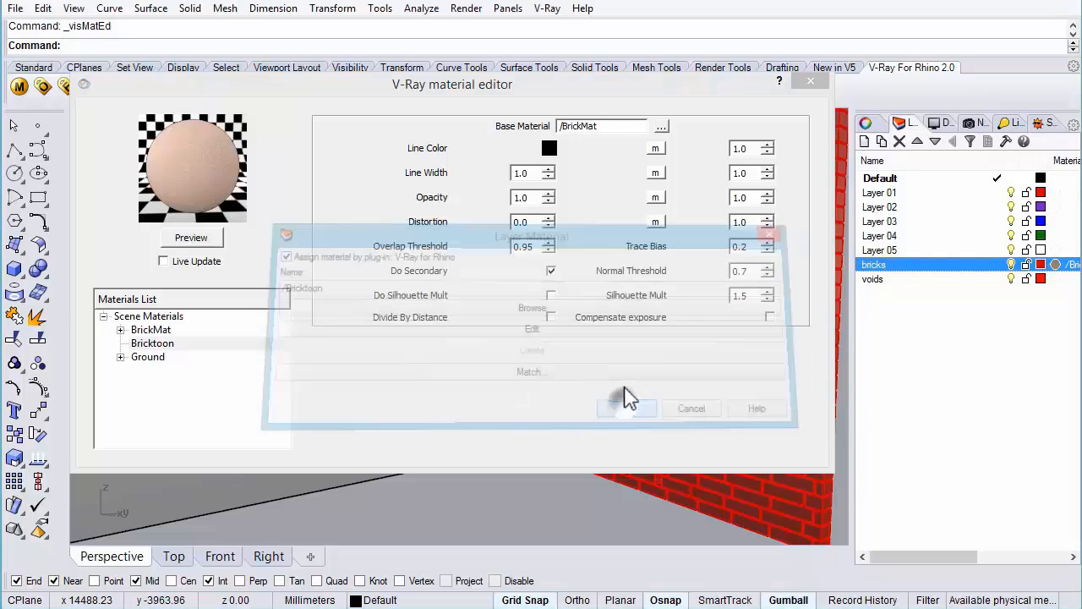
pyautogui.click(810, 81)
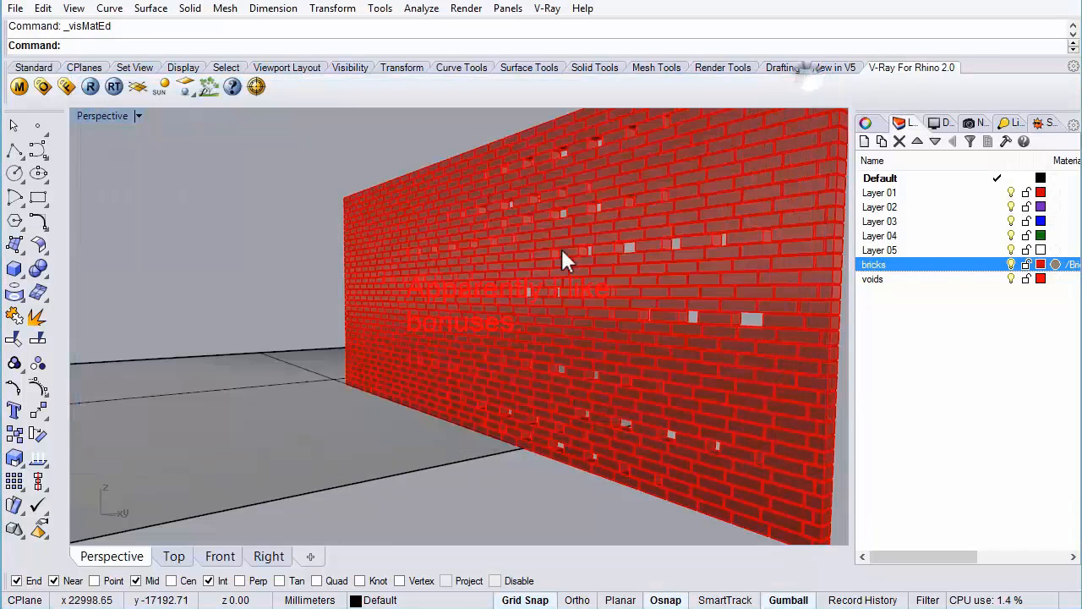
# Render only a rectangular region over the upper right part of the brick wall in the perspective view.
pyautogui.rightClick(92, 87)
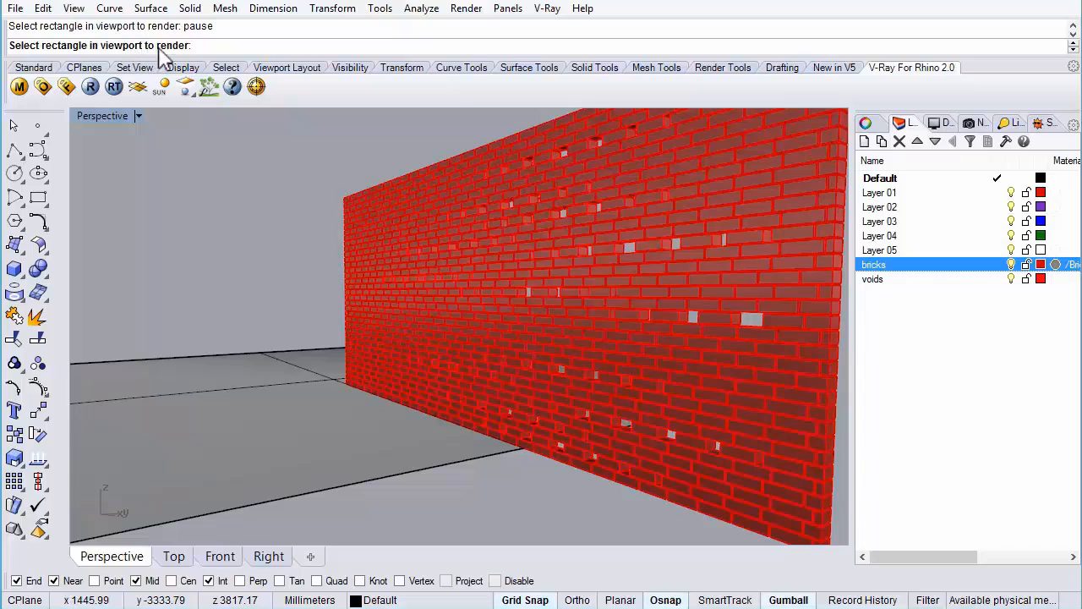
pyautogui.click(576, 170)
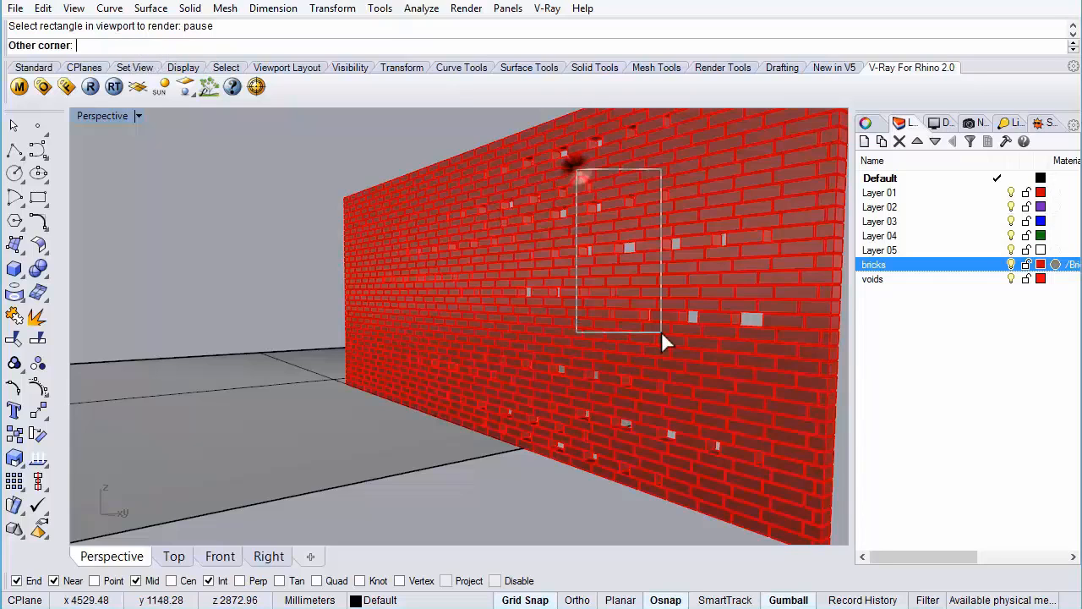
pyautogui.click(802, 350)
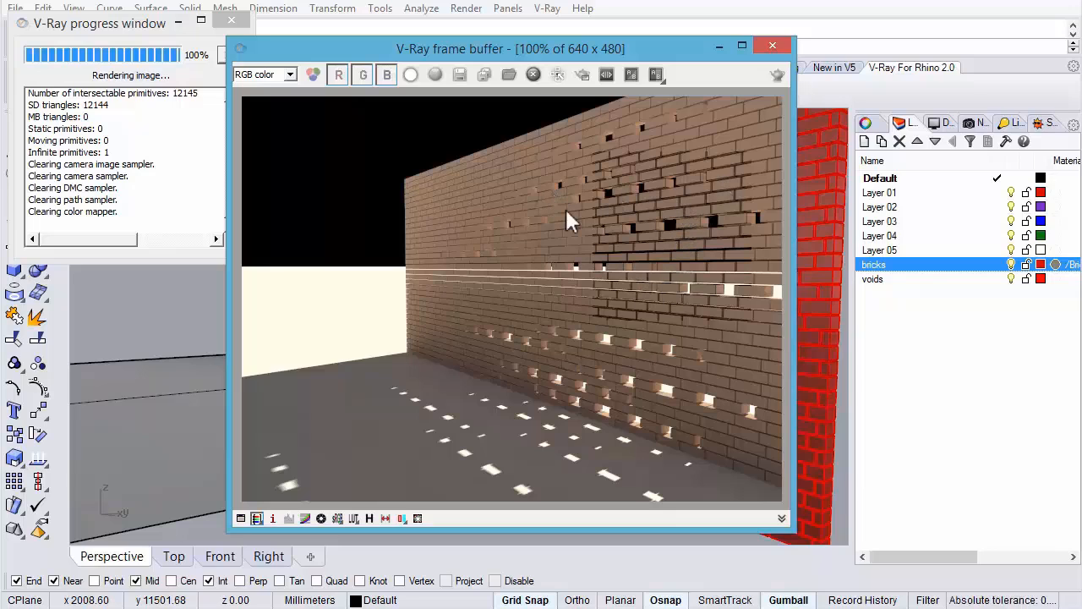
# Move the V-Ray progress window off the toolbar, set Bricktoon's line width to 4, and close the material editor.
pyautogui.moveTo(131, 23); pyautogui.dragTo(173, 156)
pyautogui.click(42, 88)
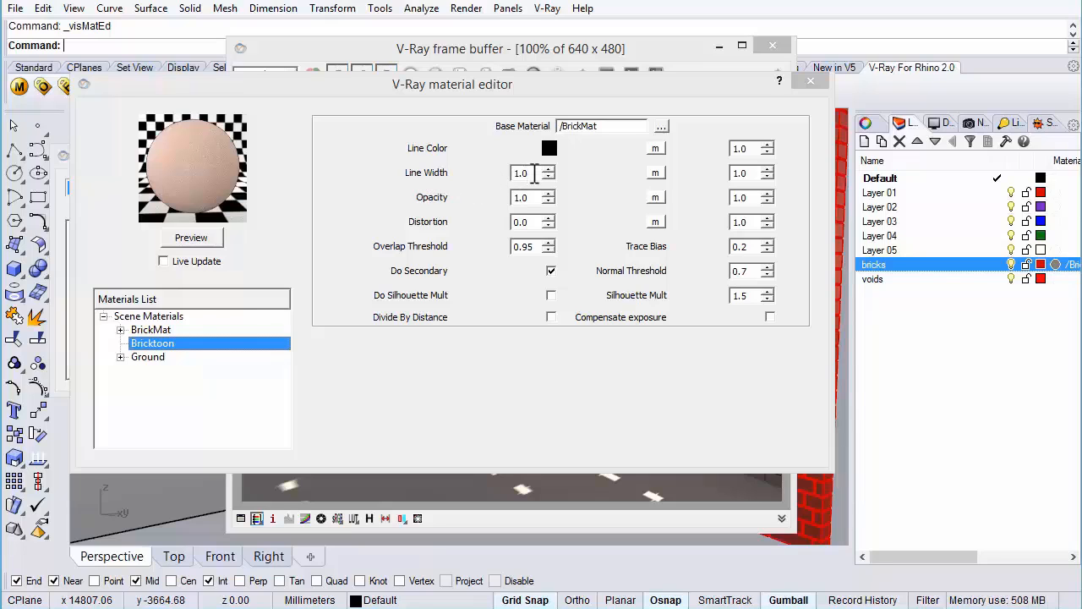
pyautogui.moveTo(534, 173); pyautogui.dragTo(468, 172)
pyautogui.write('4')
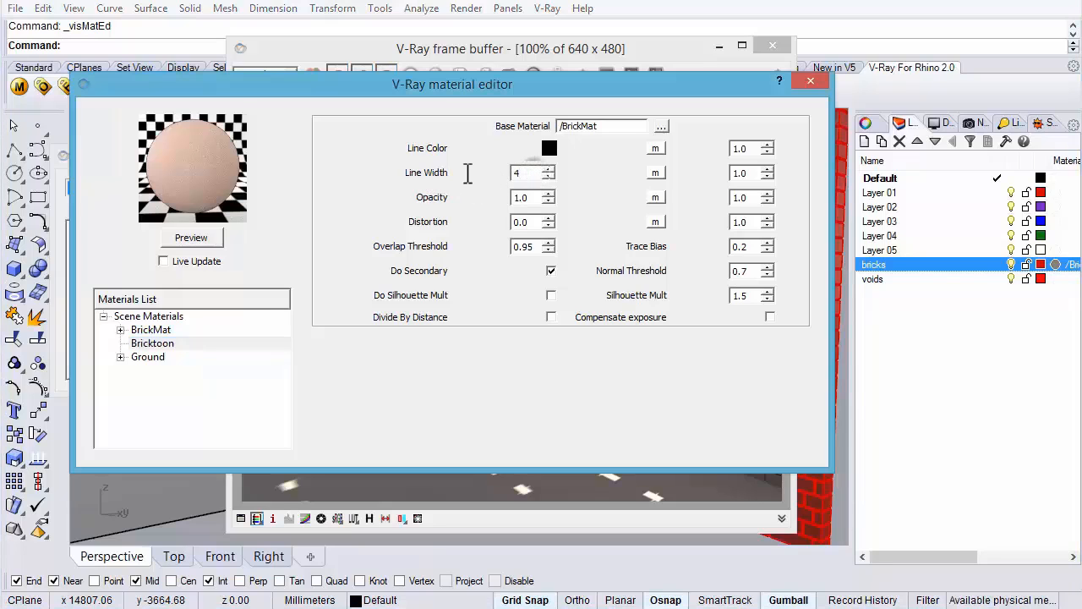
pyautogui.press('Tab')
pyautogui.click(808, 81)
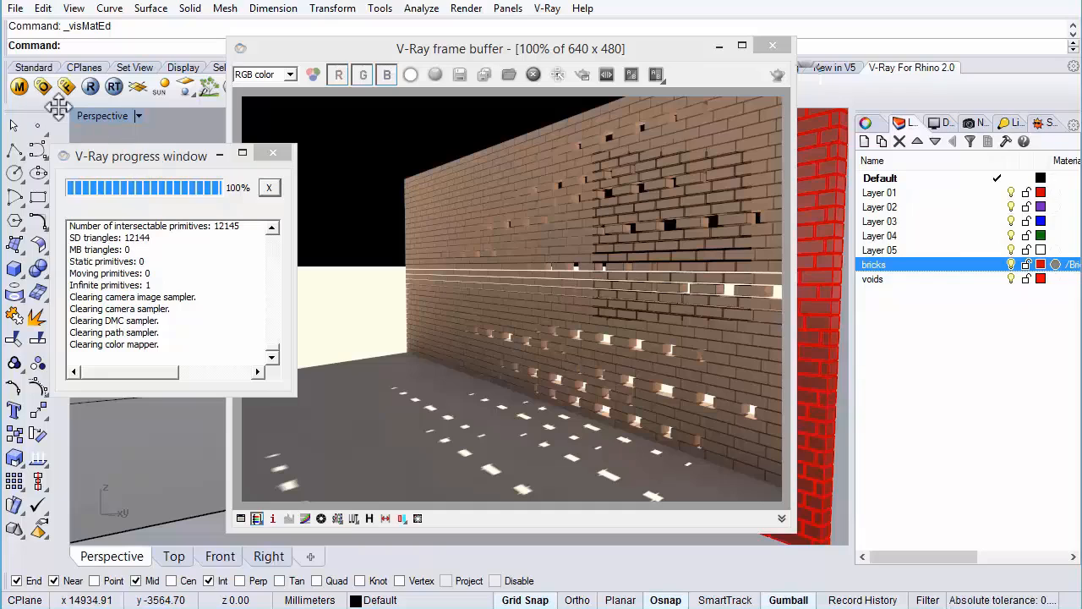
# Minimize the frame buffer and render a rectangular region over the upper middle of the brick wall.
pyautogui.rightClick(91, 87)
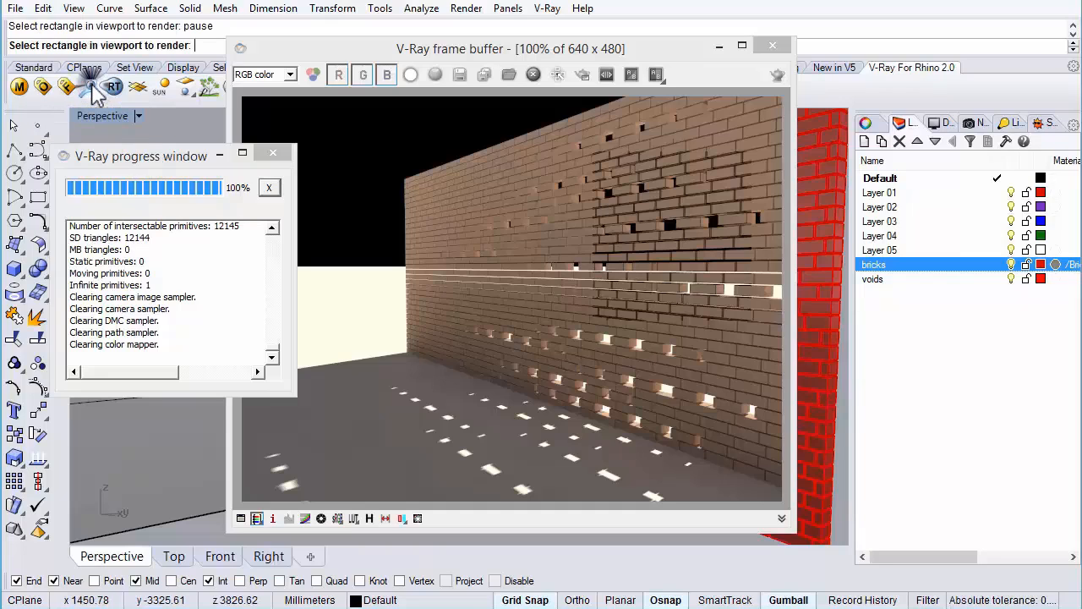
pyautogui.click(492, 173)
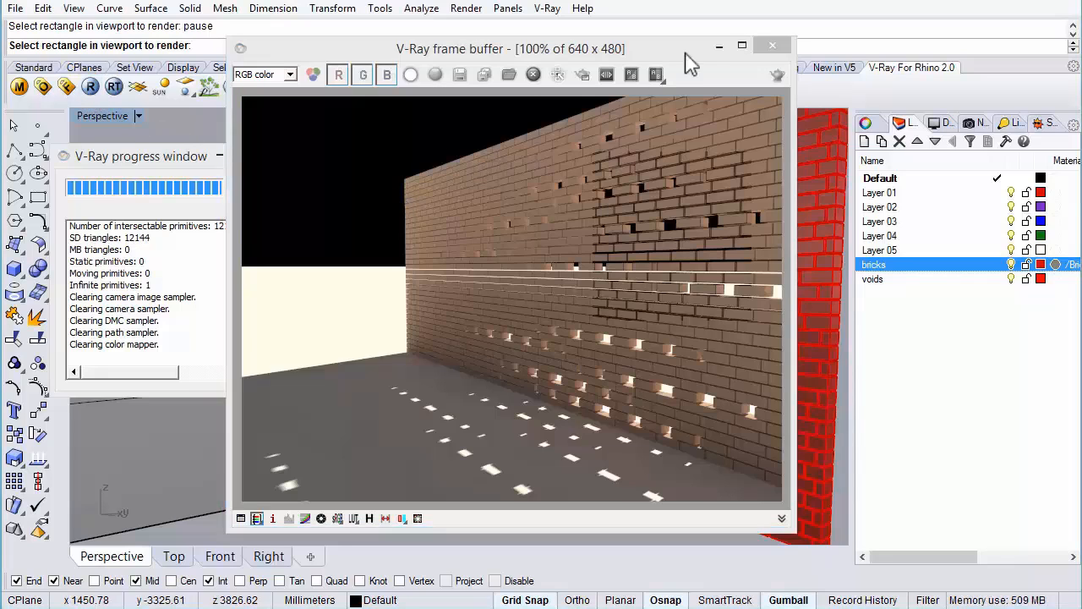
pyautogui.click(719, 48)
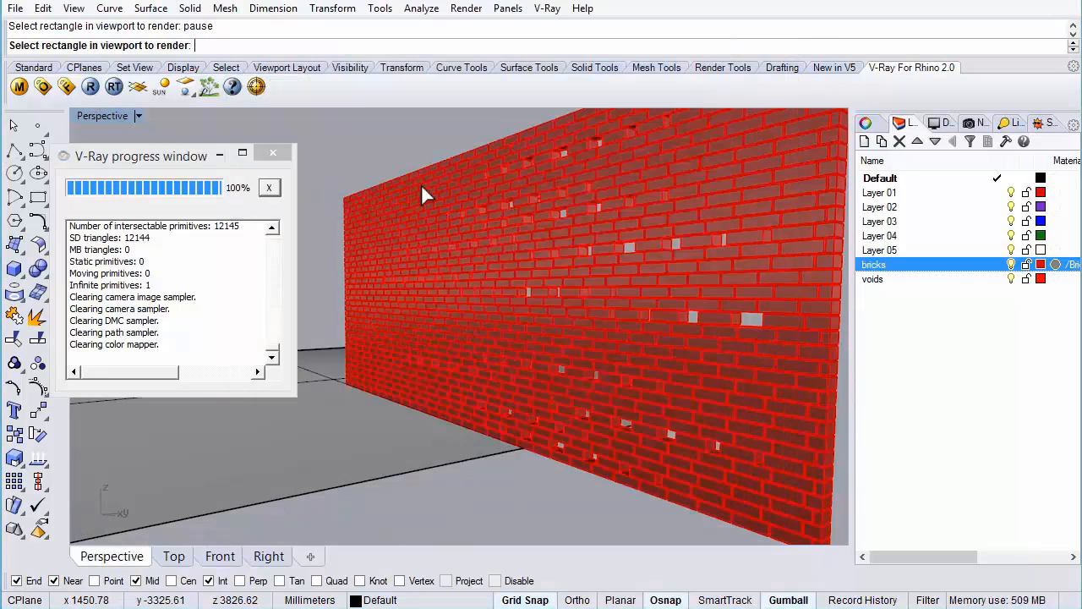
pyautogui.click(454, 167)
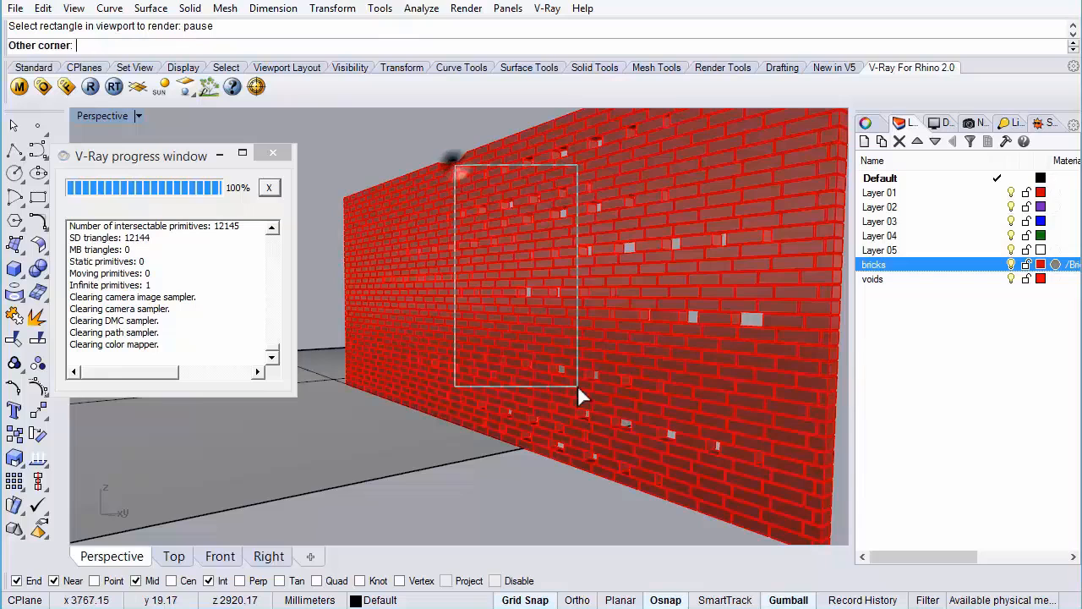
pyautogui.click(681, 336)
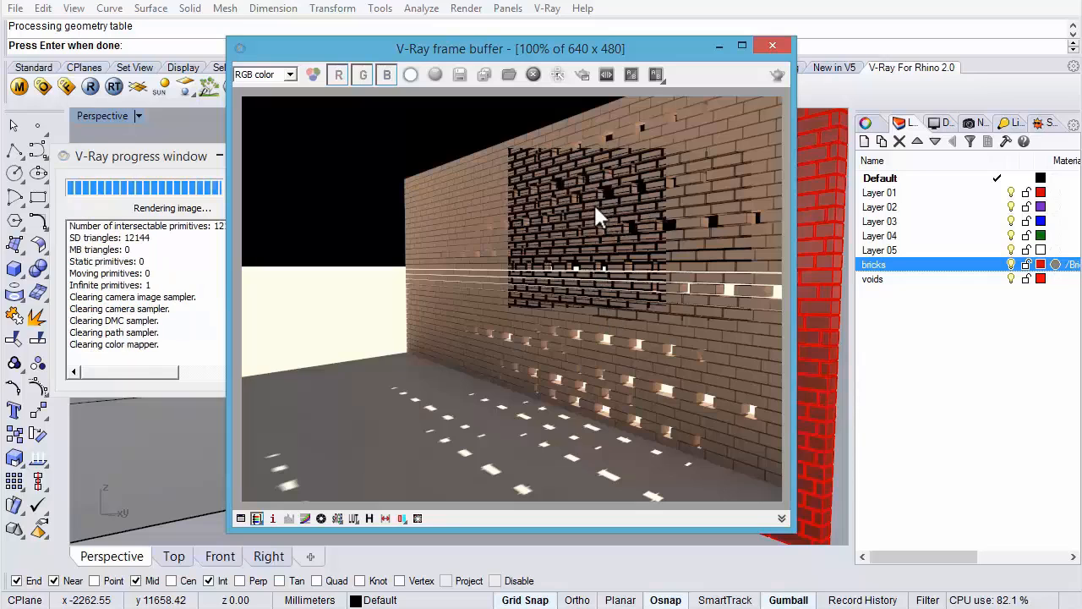
# Set Bricktoon's line width to 1, close the material editor, and render the full perspective view.
pyautogui.click(18, 87)
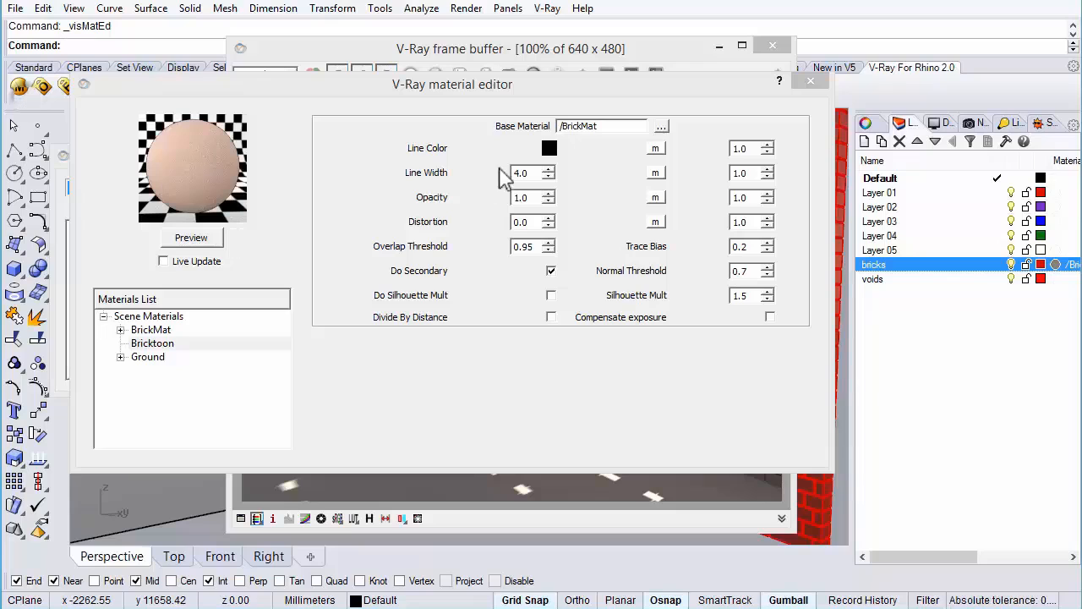
pyautogui.doubleClick(523, 173)
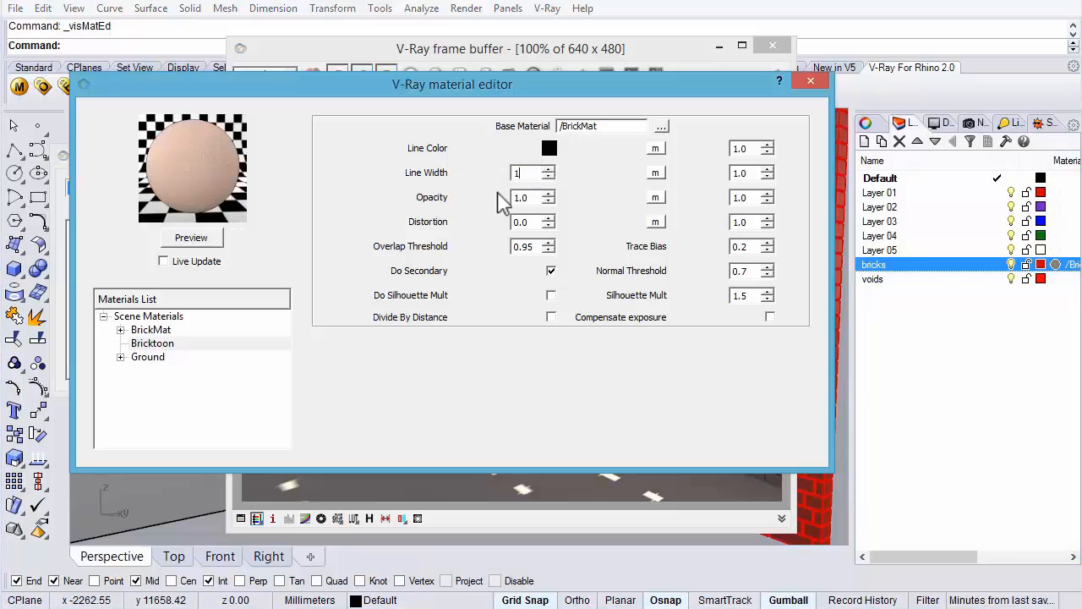
pyautogui.click(537, 193)
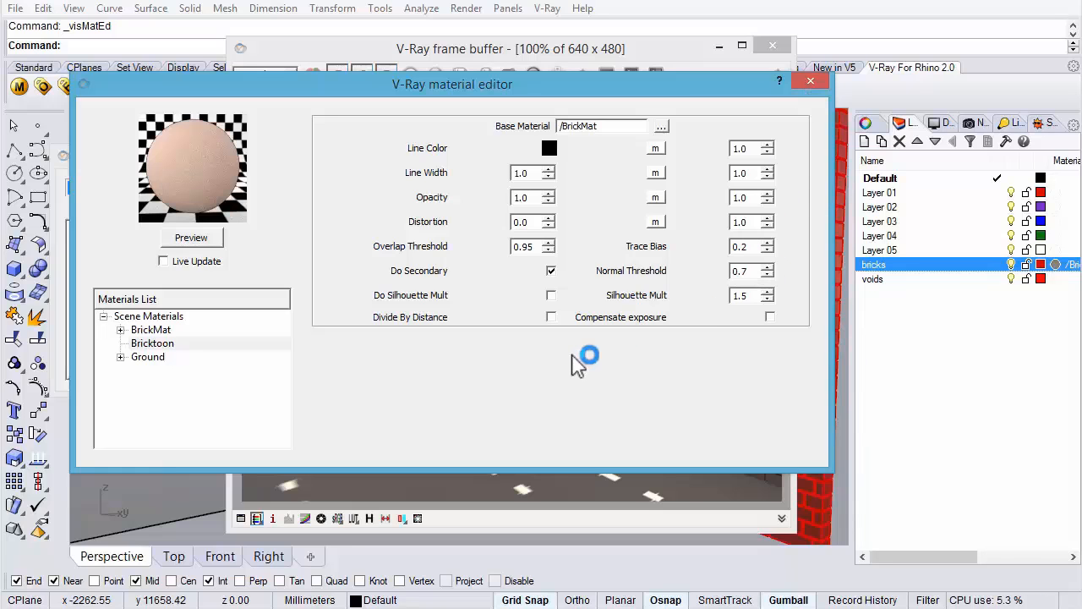
pyautogui.click(810, 82)
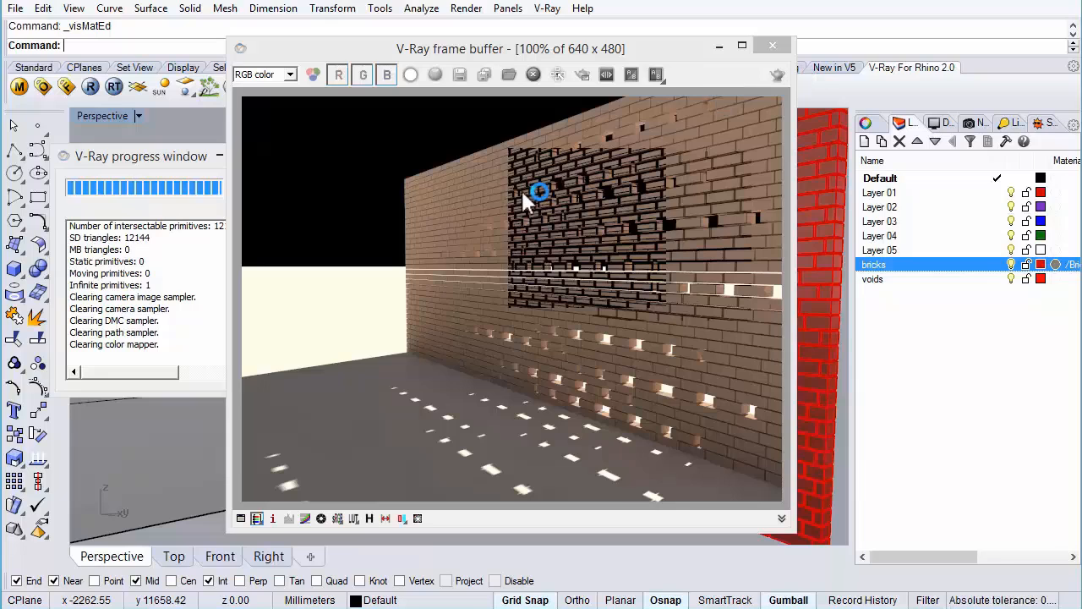
pyautogui.click(91, 86)
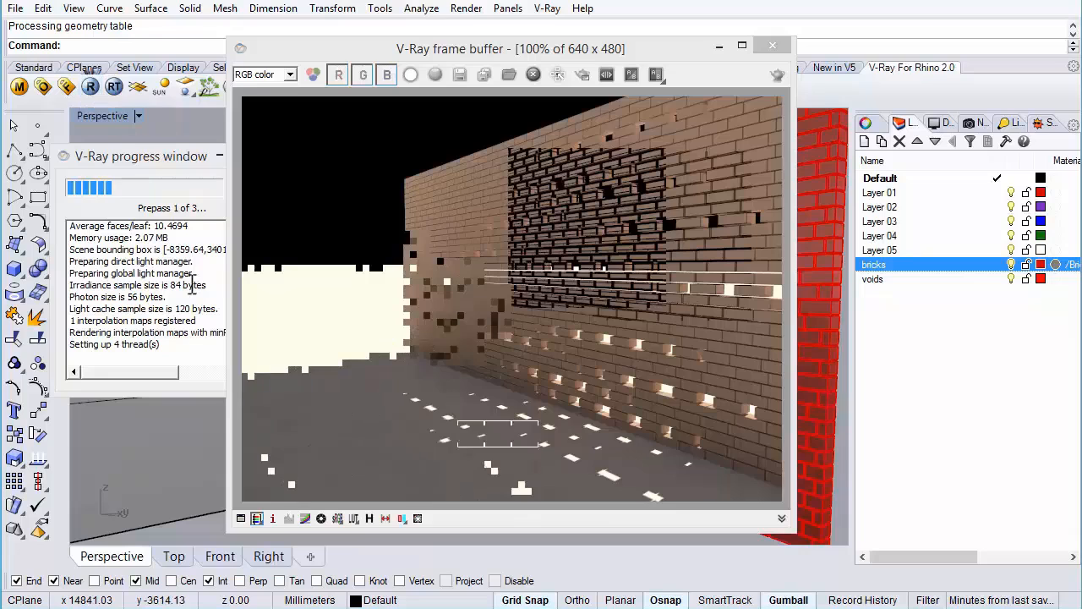